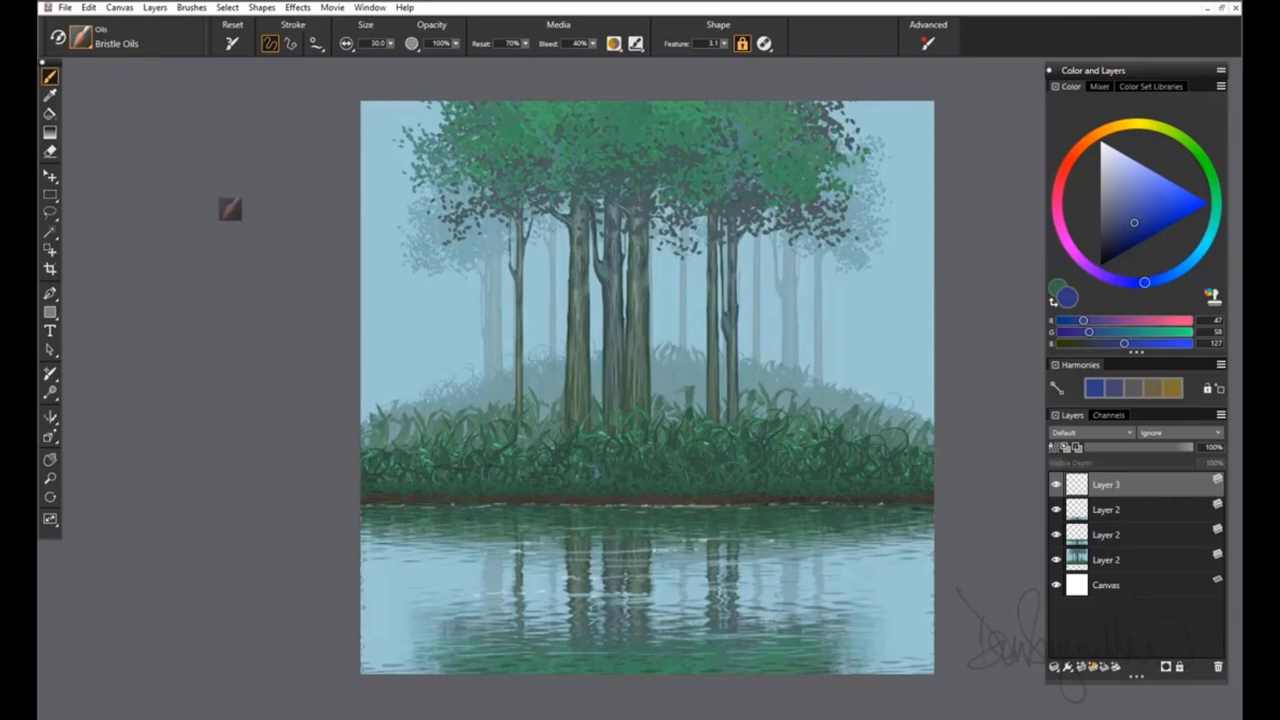
# - Put Bristle Oils in a new Custom 5 palette, make it a palette drawer named 'junk drawer'
pyautogui.moveTo(229, 208); pyautogui.dragTo(230, 206)
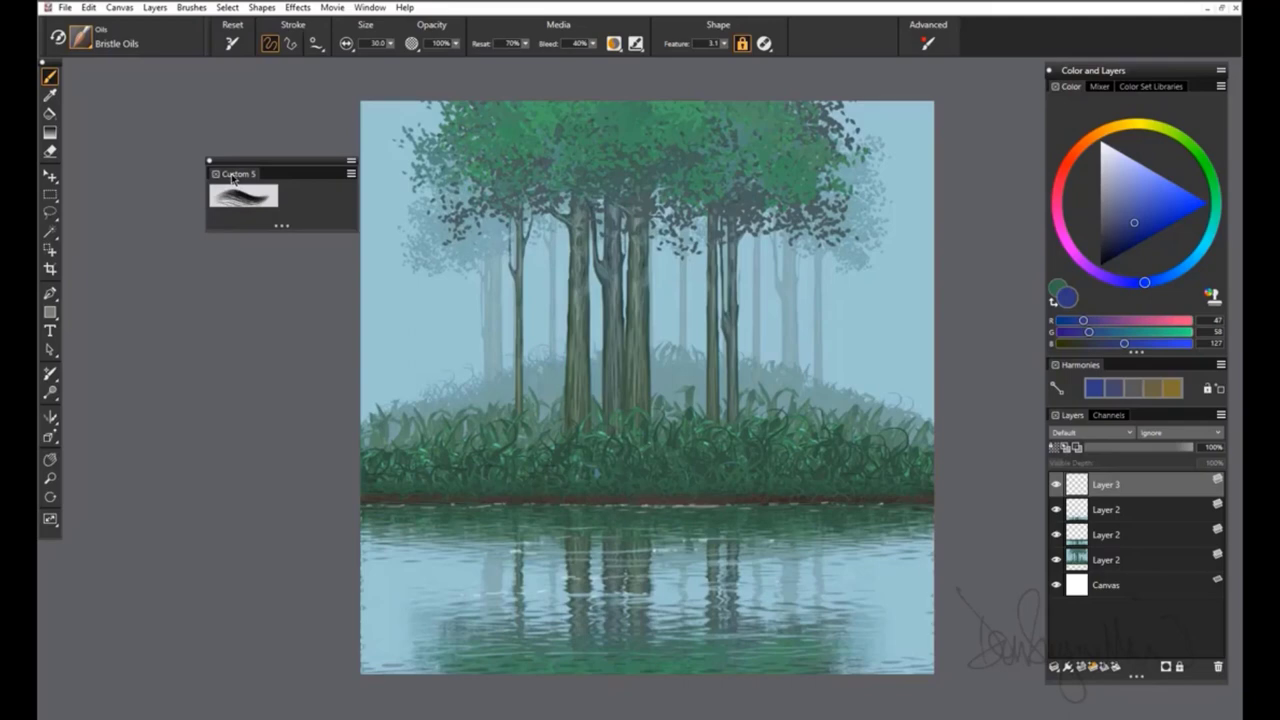
pyautogui.click(351, 162)
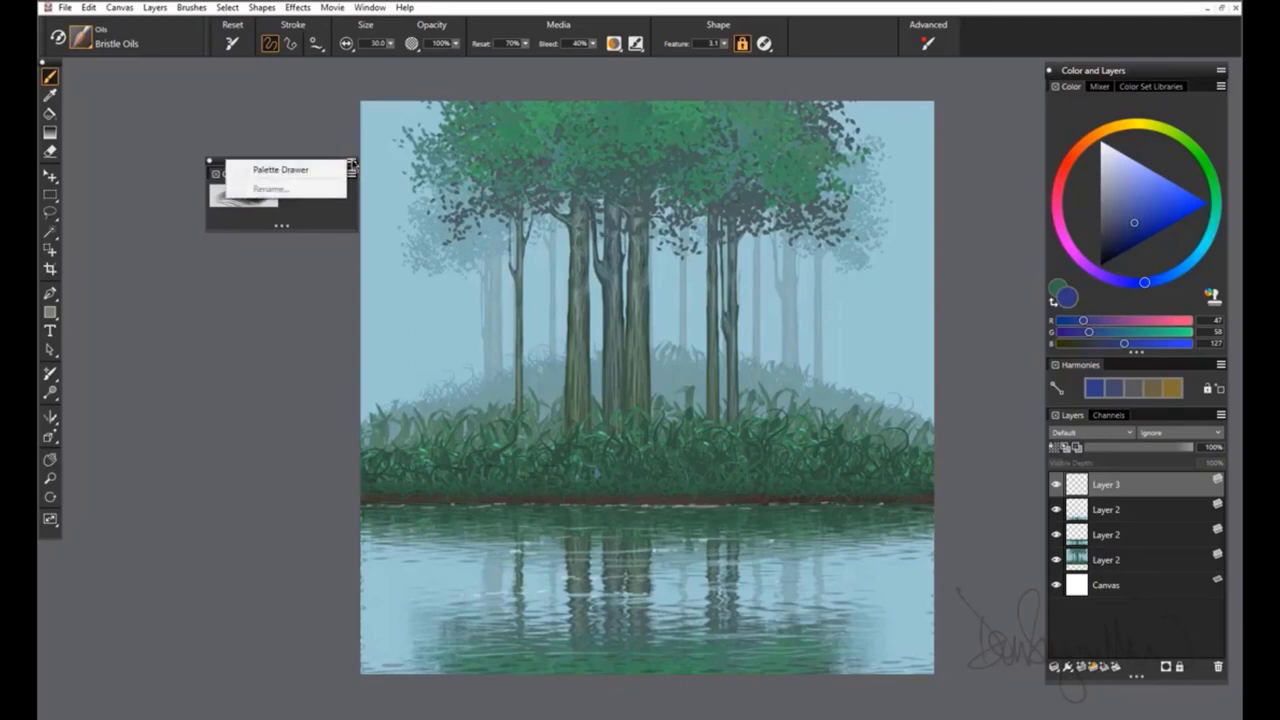
pyautogui.click(298, 171)
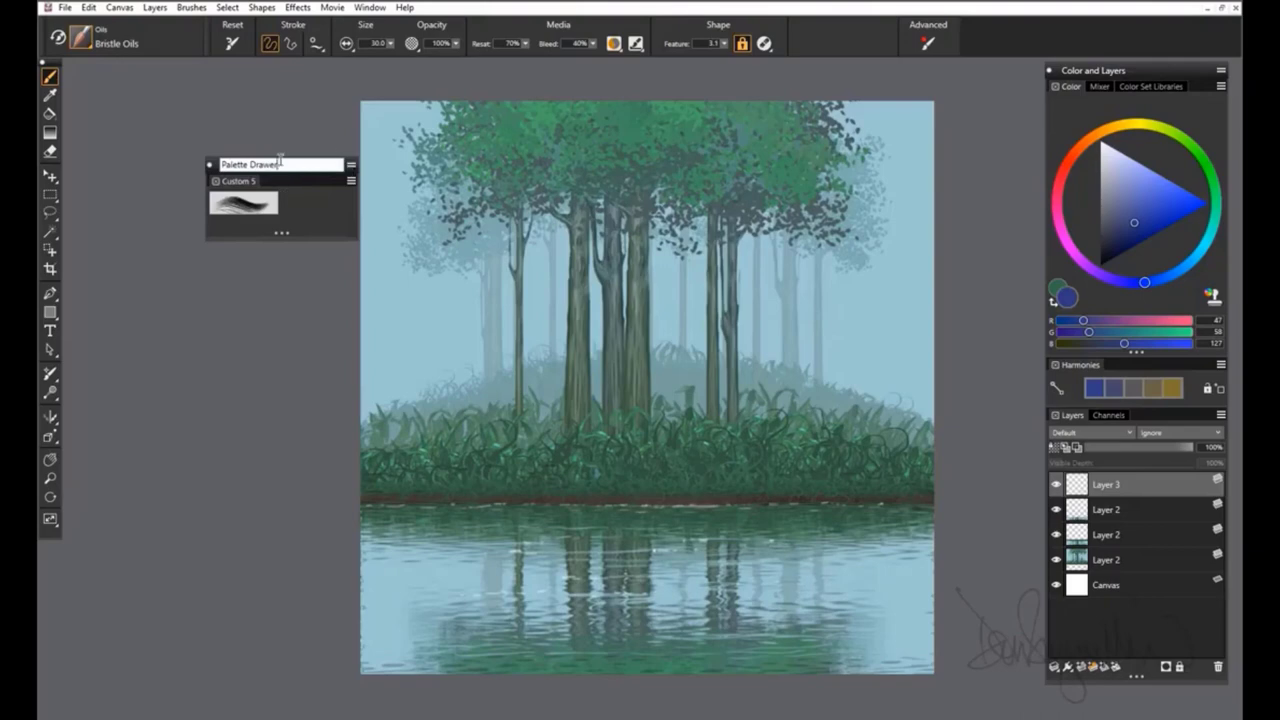
pyautogui.doubleClick(278, 164)
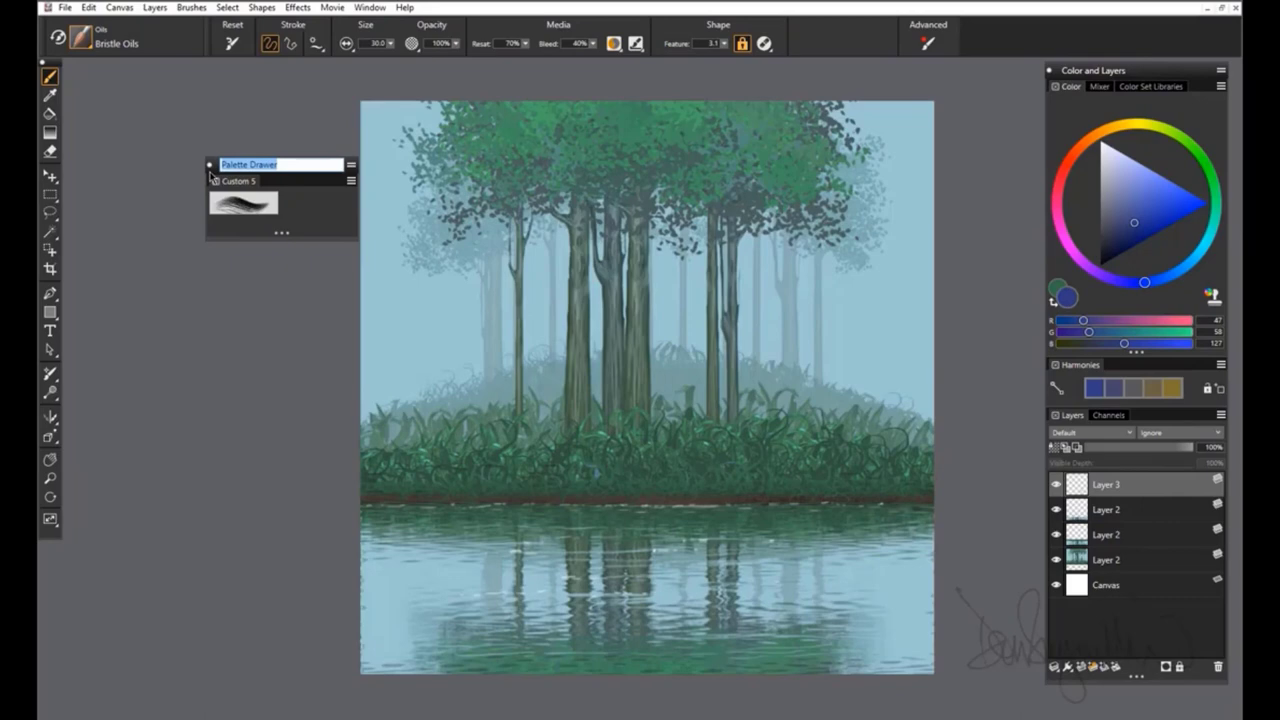
pyautogui.write('junk drawer')
# - Confirm the drawer name, try Large Icons on Custom 5, then return to Small Icons
pyautogui.click(272, 110)
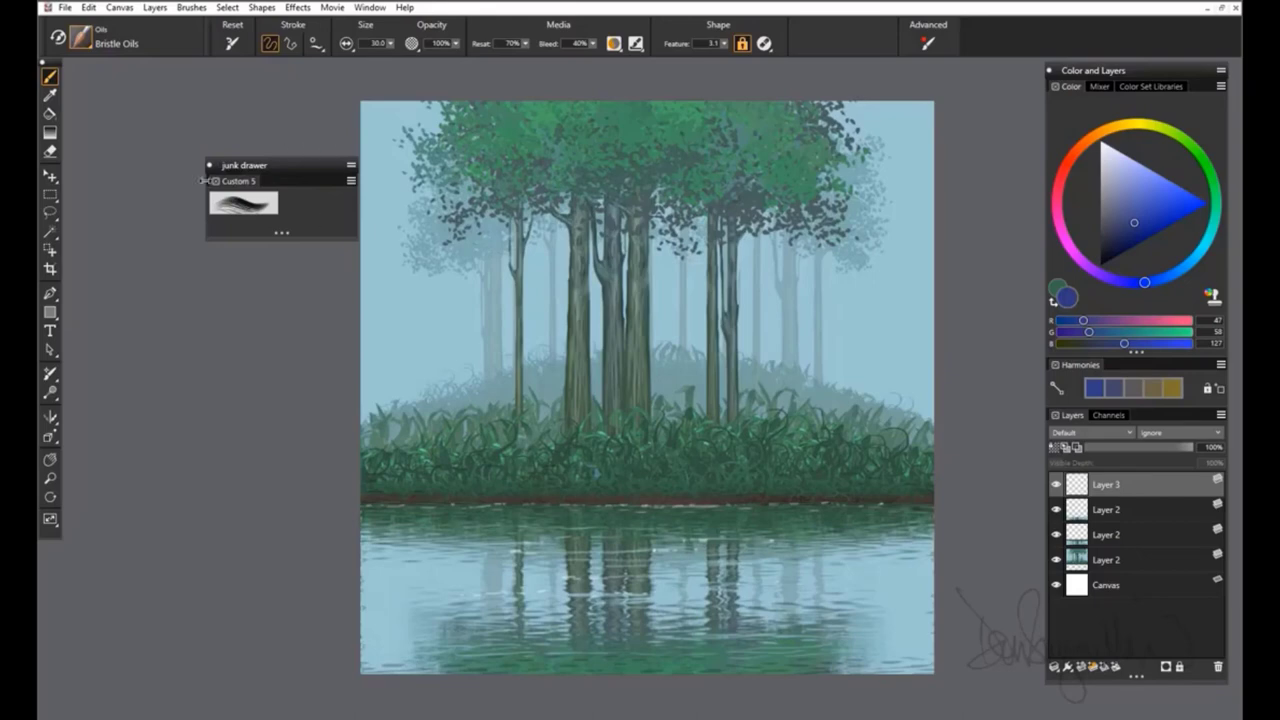
pyautogui.click(350, 179)
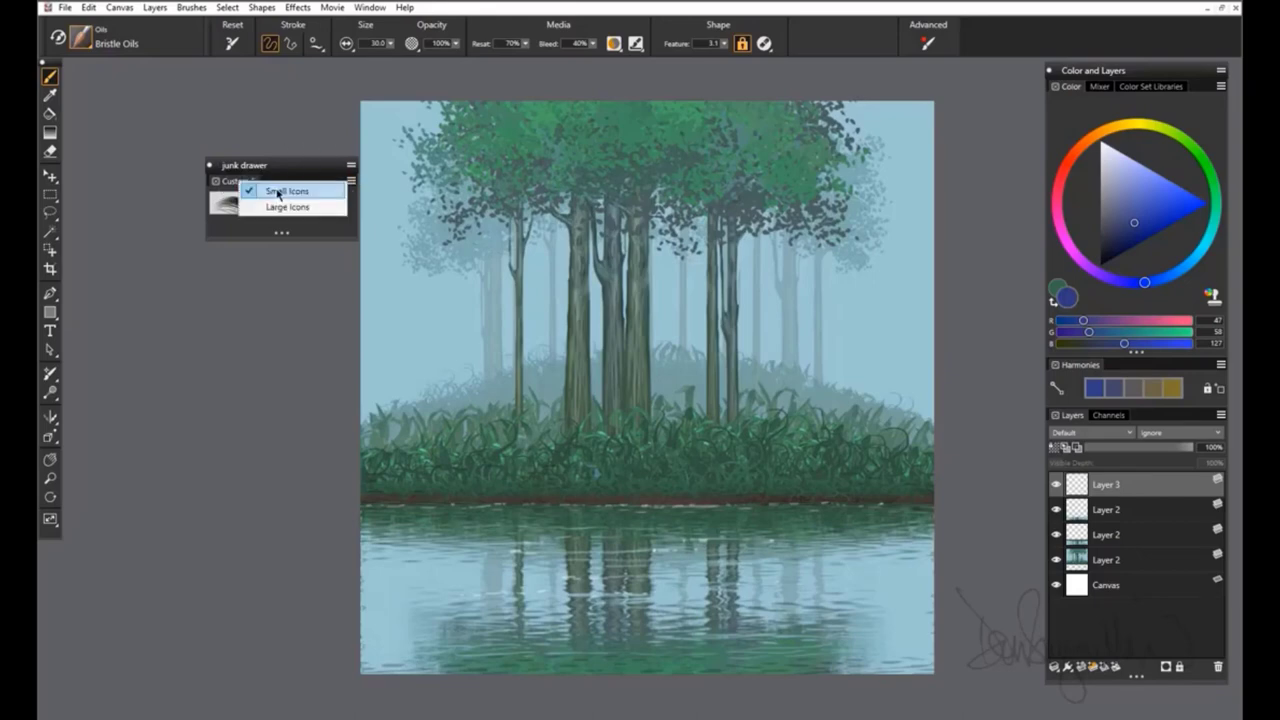
pyautogui.click(277, 207)
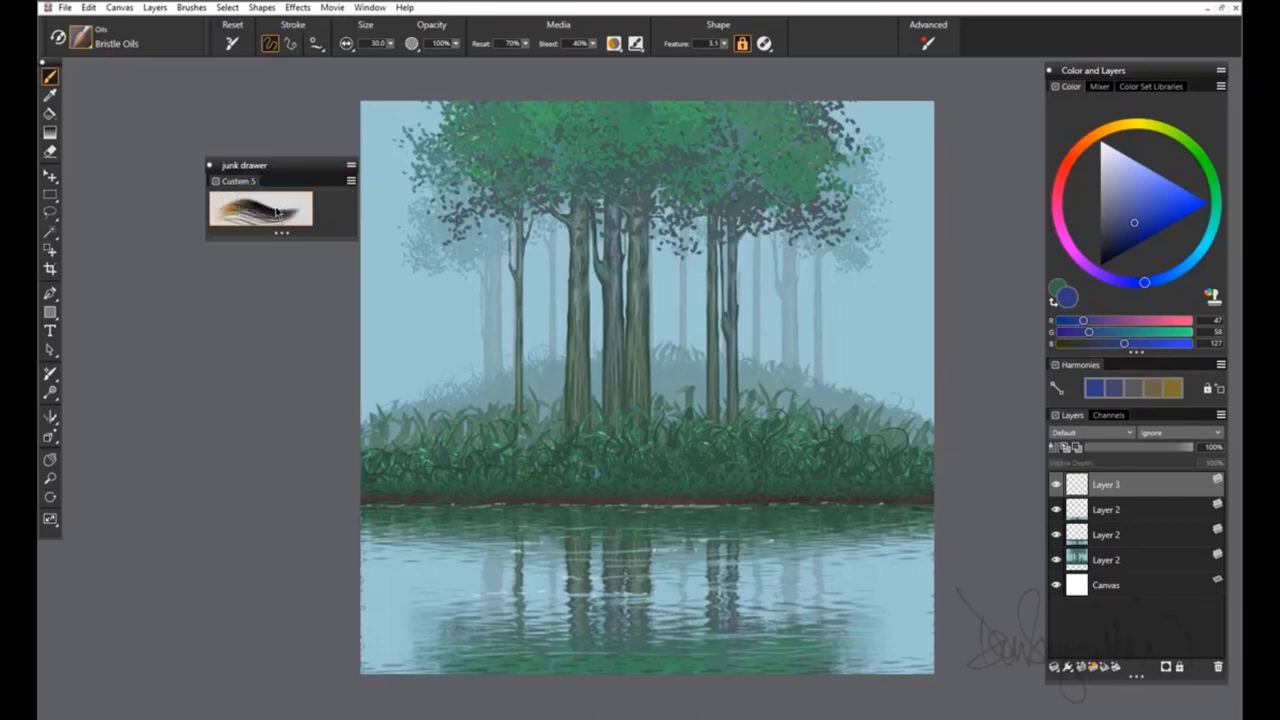
pyautogui.click(350, 180)
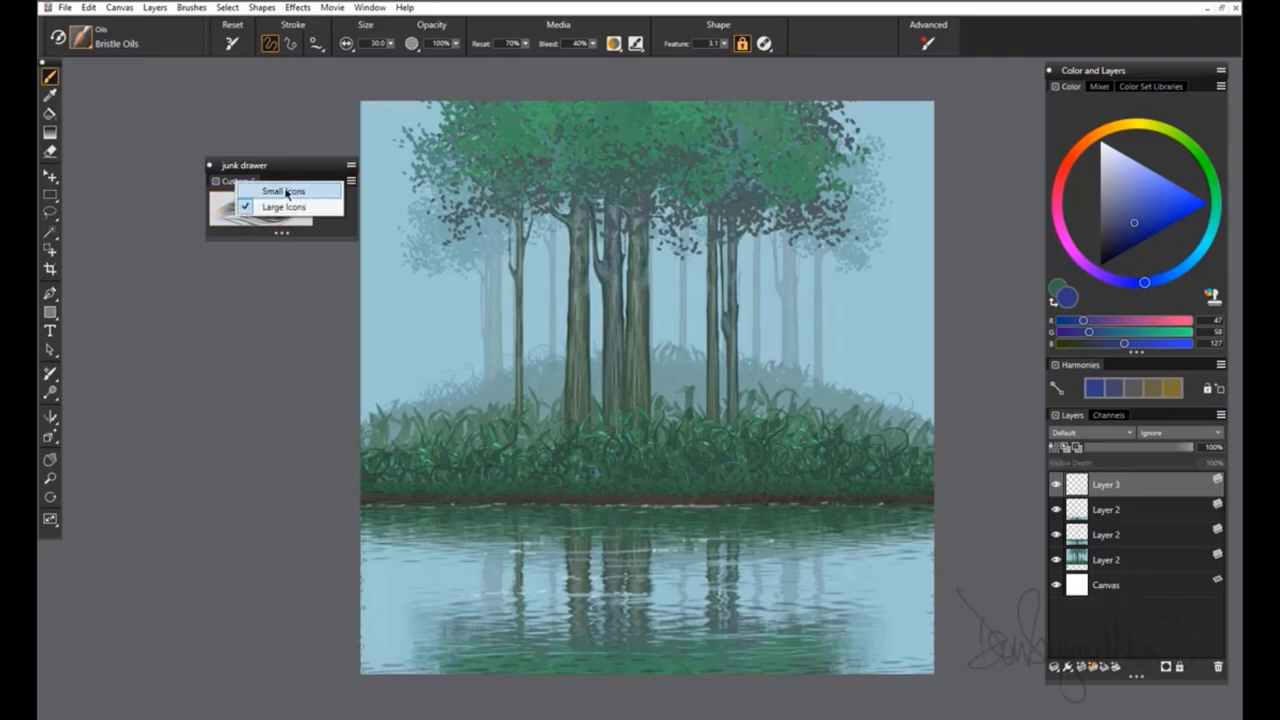
pyautogui.click(286, 192)
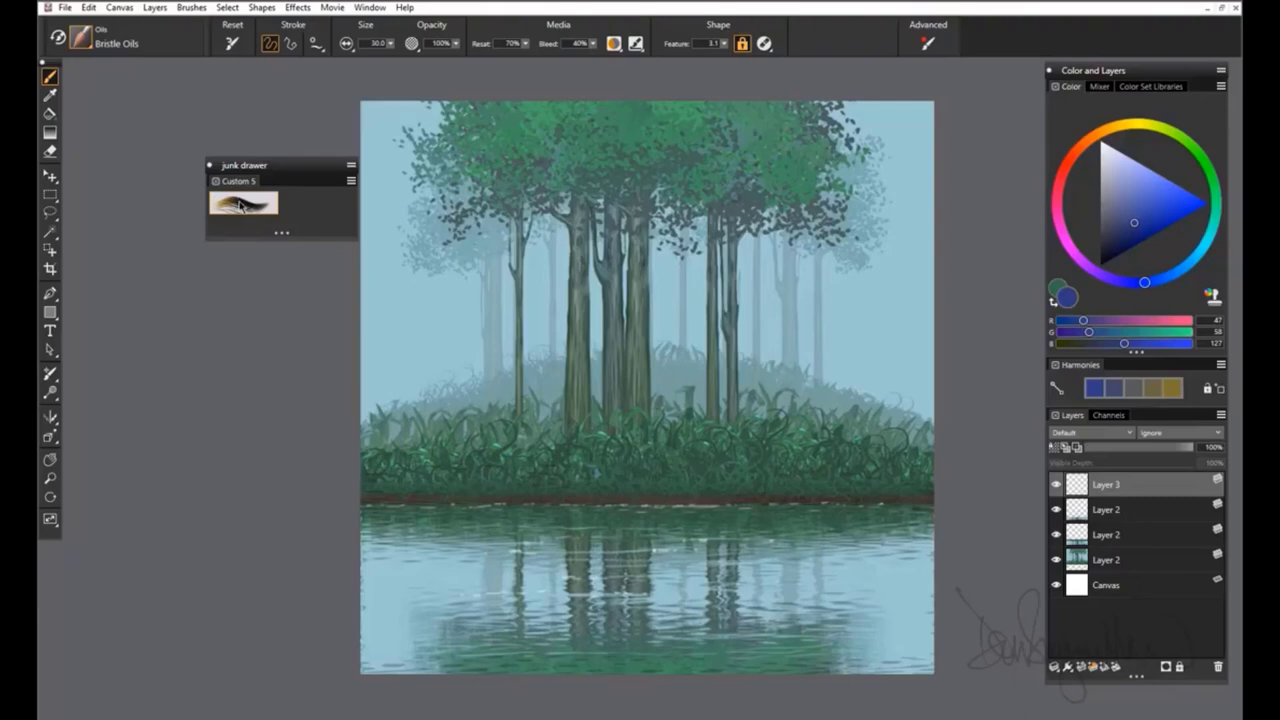
# - Show Bristle Oils in Text View, try it large, then set it back to small
pyautogui.rightClick(236, 205)
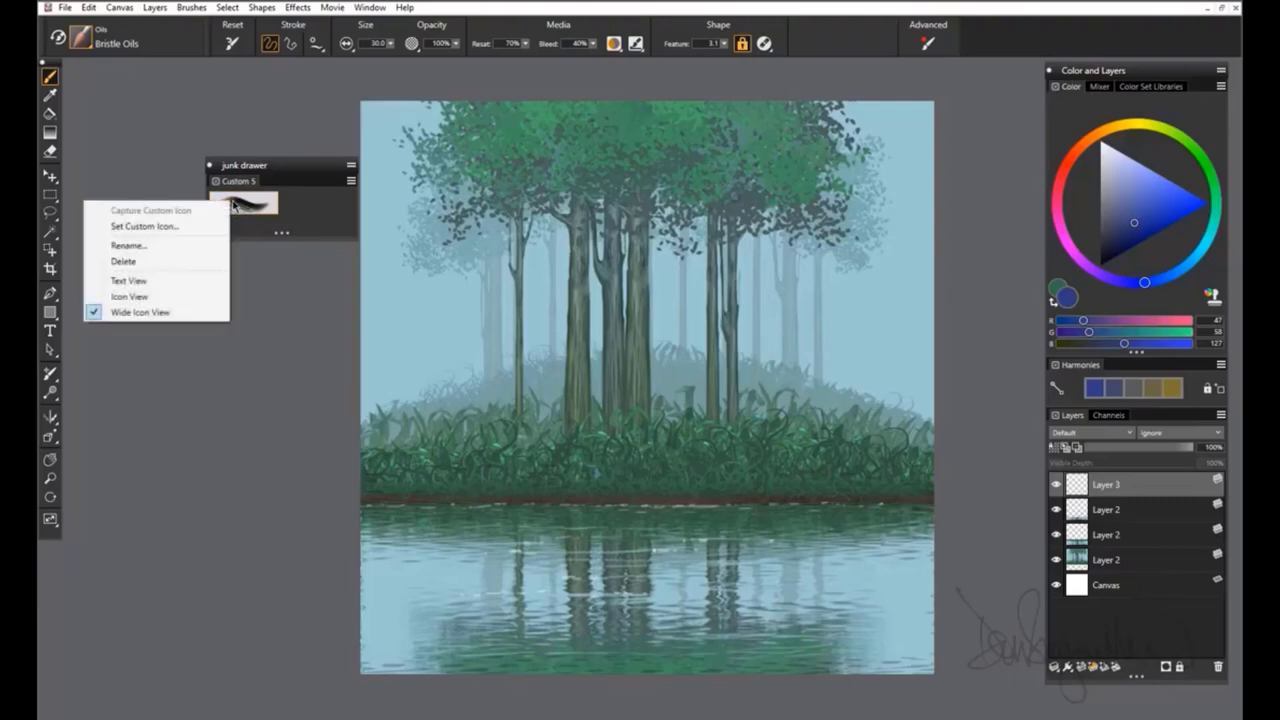
pyautogui.click(137, 281)
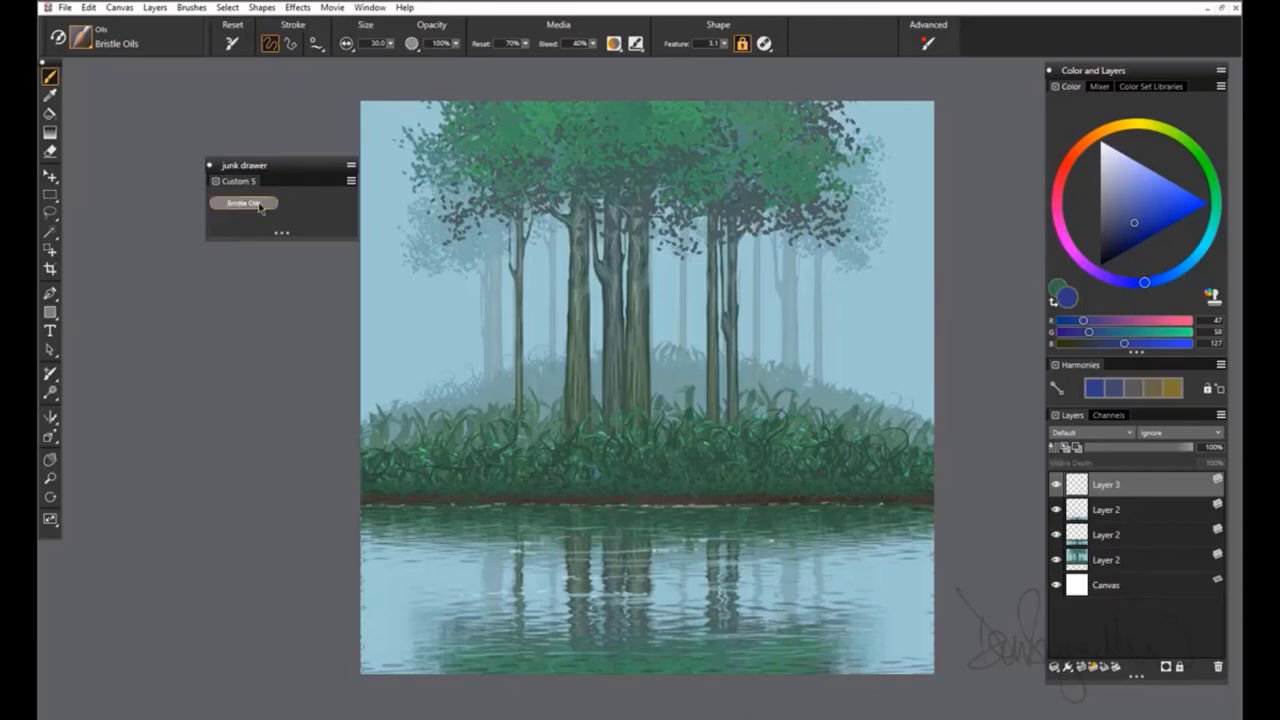
pyautogui.click(352, 183)
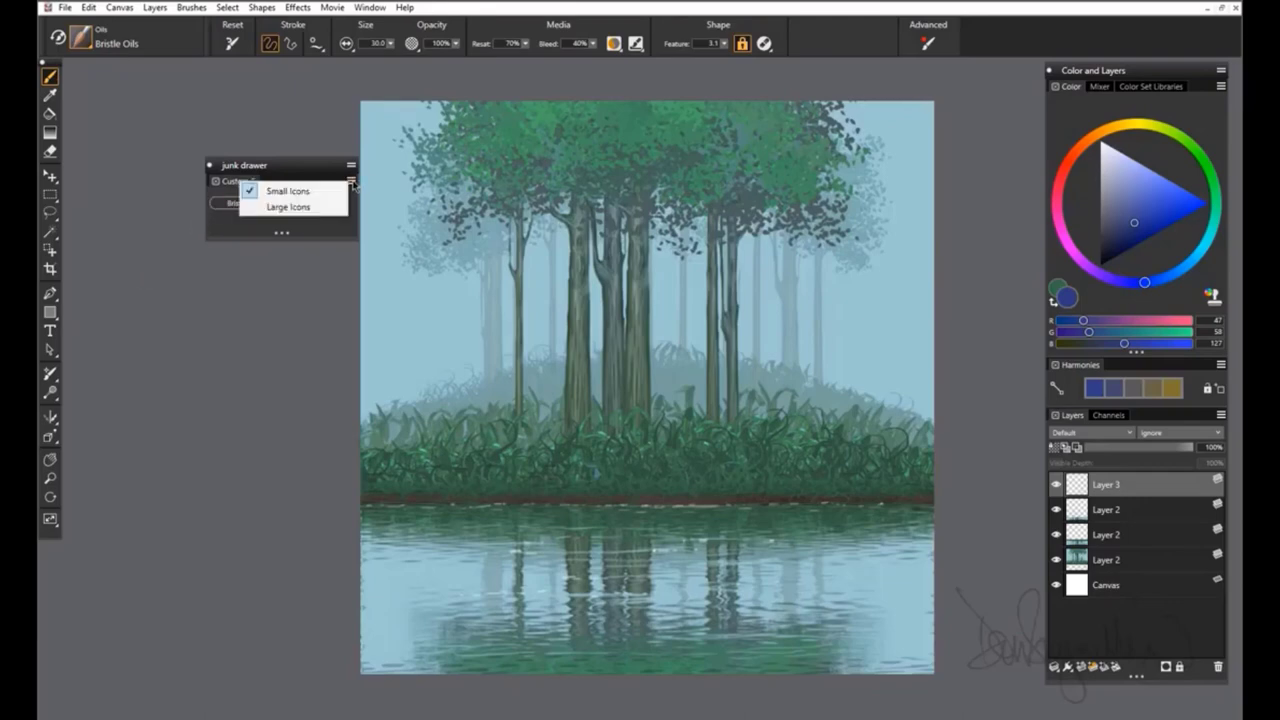
pyautogui.click(288, 207)
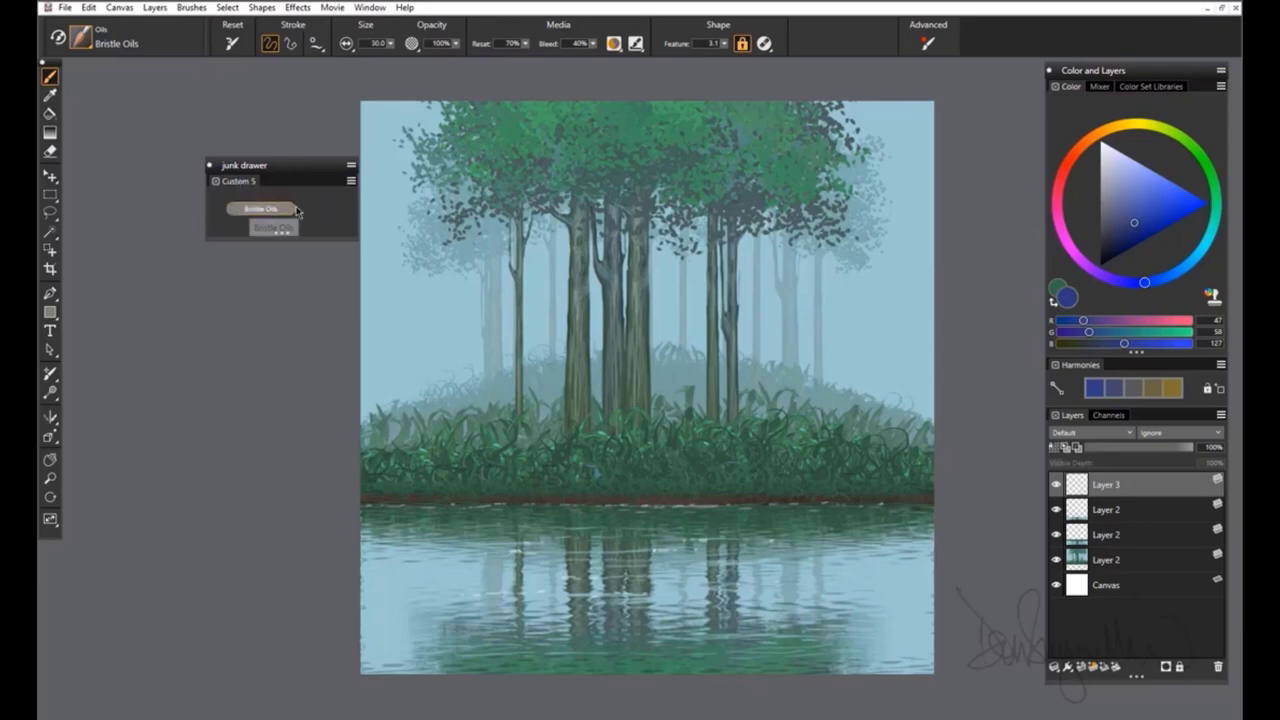
pyautogui.click(352, 183)
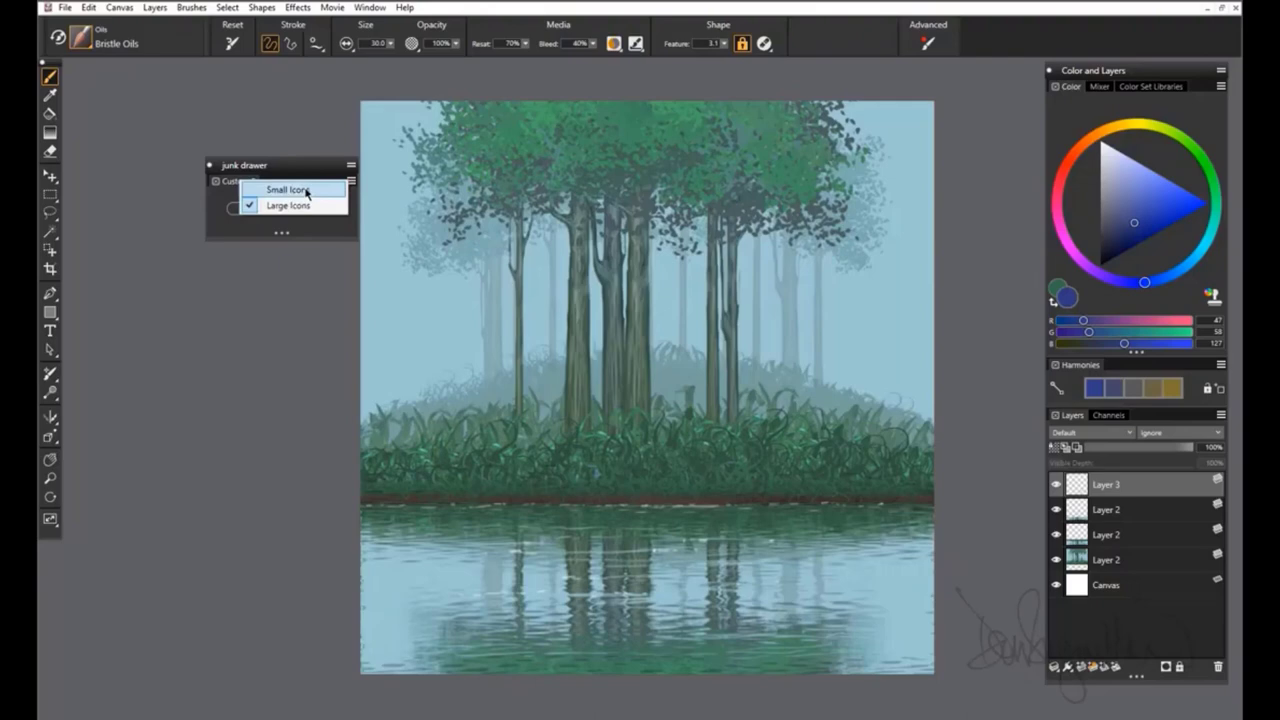
pyautogui.click(300, 190)
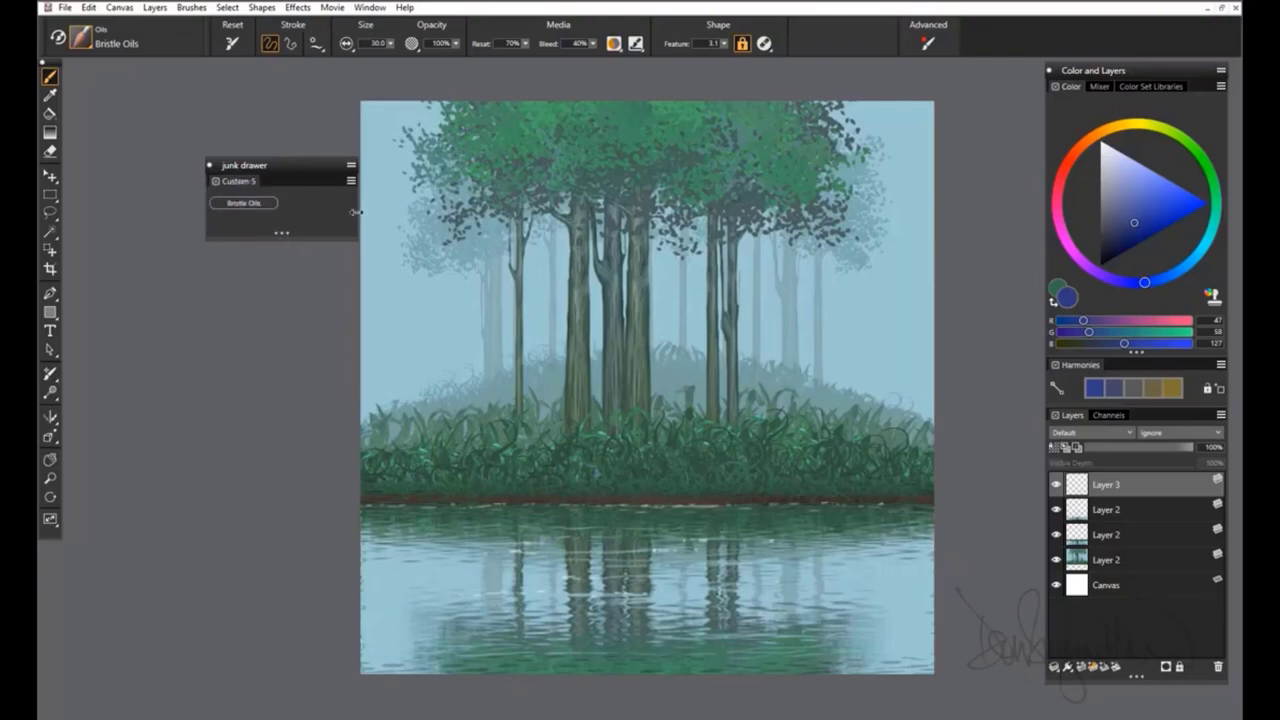
# - Stretch the junk drawer to the right, move it higher, and bring up the Brush Library
pyautogui.moveTo(358, 210); pyautogui.dragTo(771, 210)
pyautogui.moveTo(453, 167); pyautogui.dragTo(411, 211)
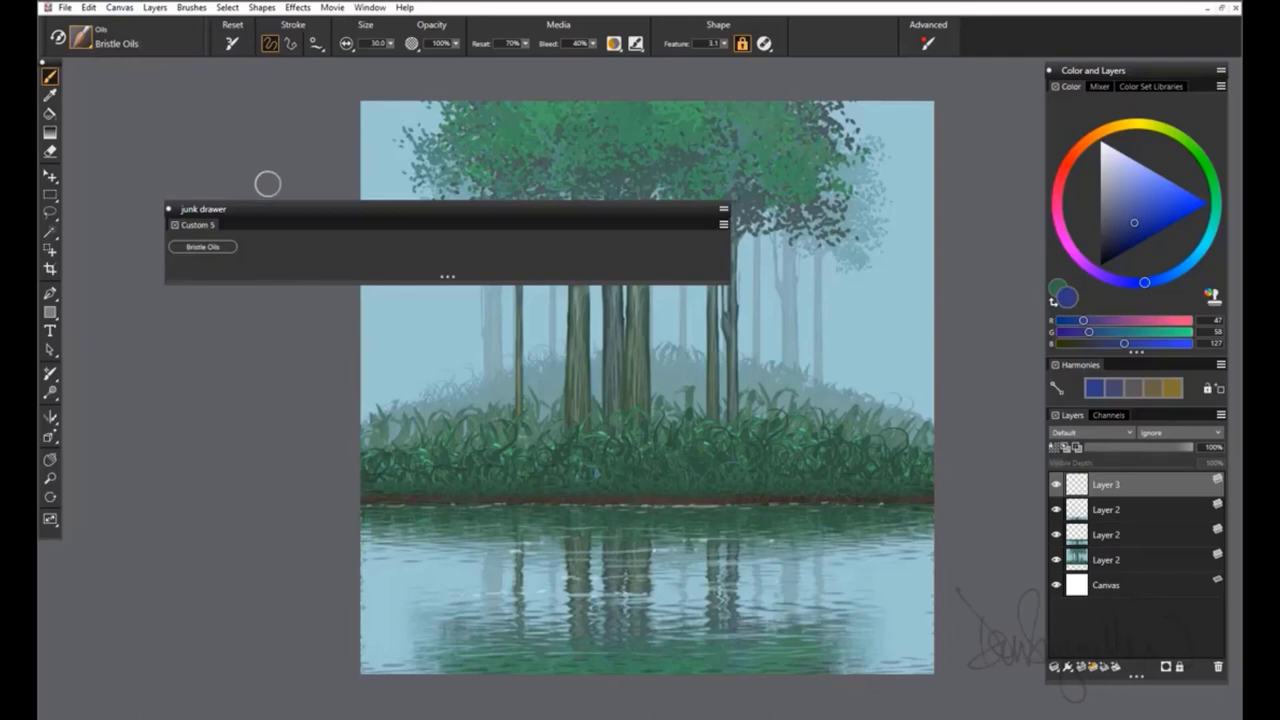
pyautogui.moveTo(310, 209); pyautogui.dragTo(464, 139)
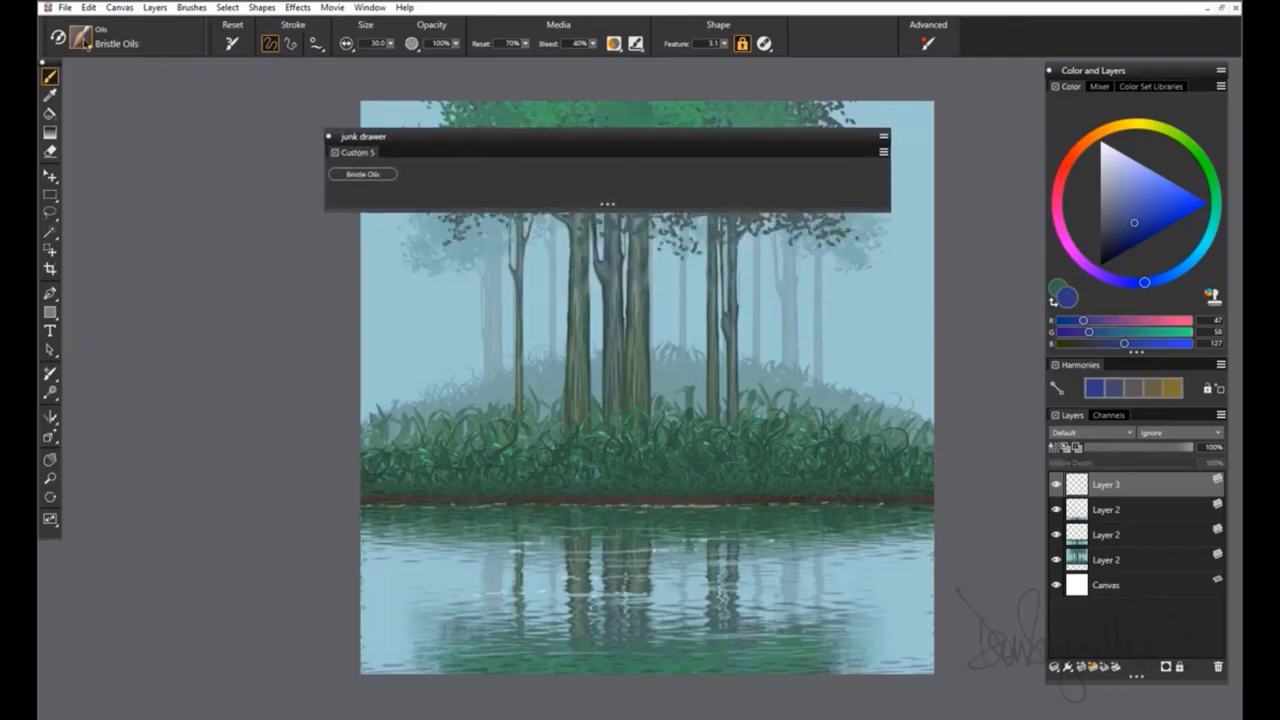
pyautogui.click(86, 43)
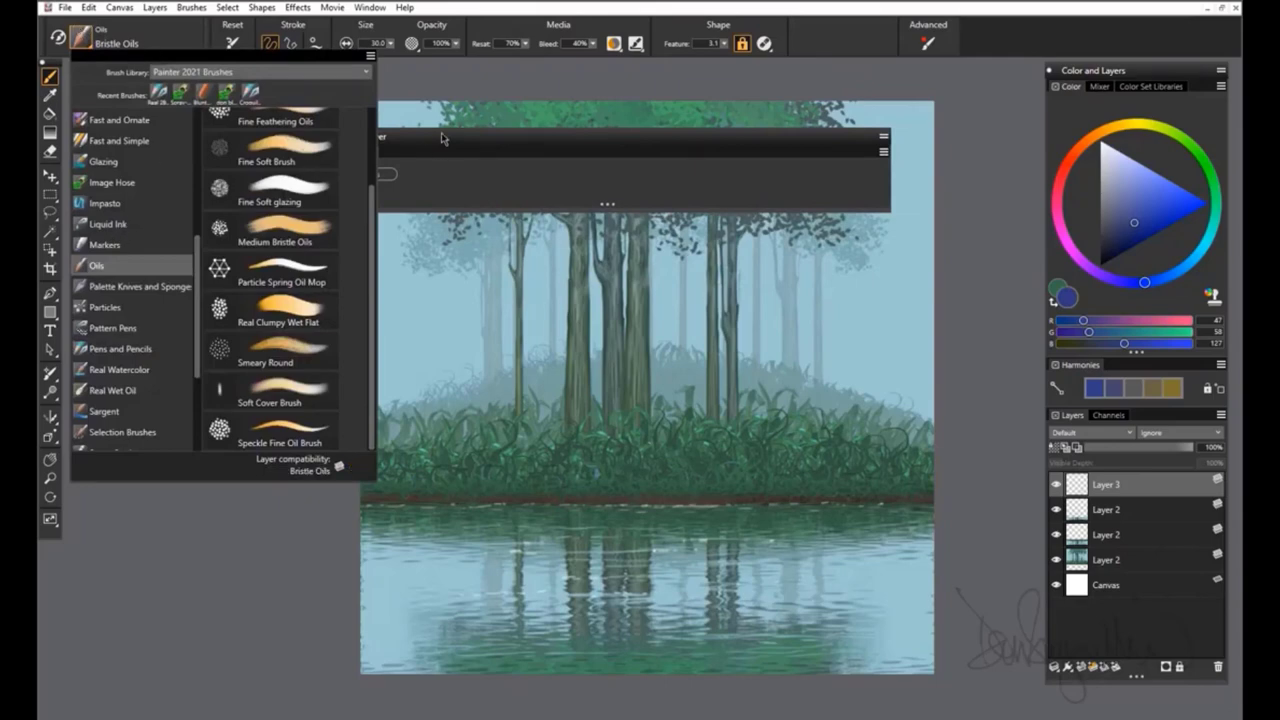
# - Add Spray-Size-P, Sharp Triple Knife, Pattern Chalk Jitter and Flow Aurora to the junk drawer
pyautogui.moveTo(443, 138); pyautogui.dragTo(537, 152)
pyautogui.click(88, 45)
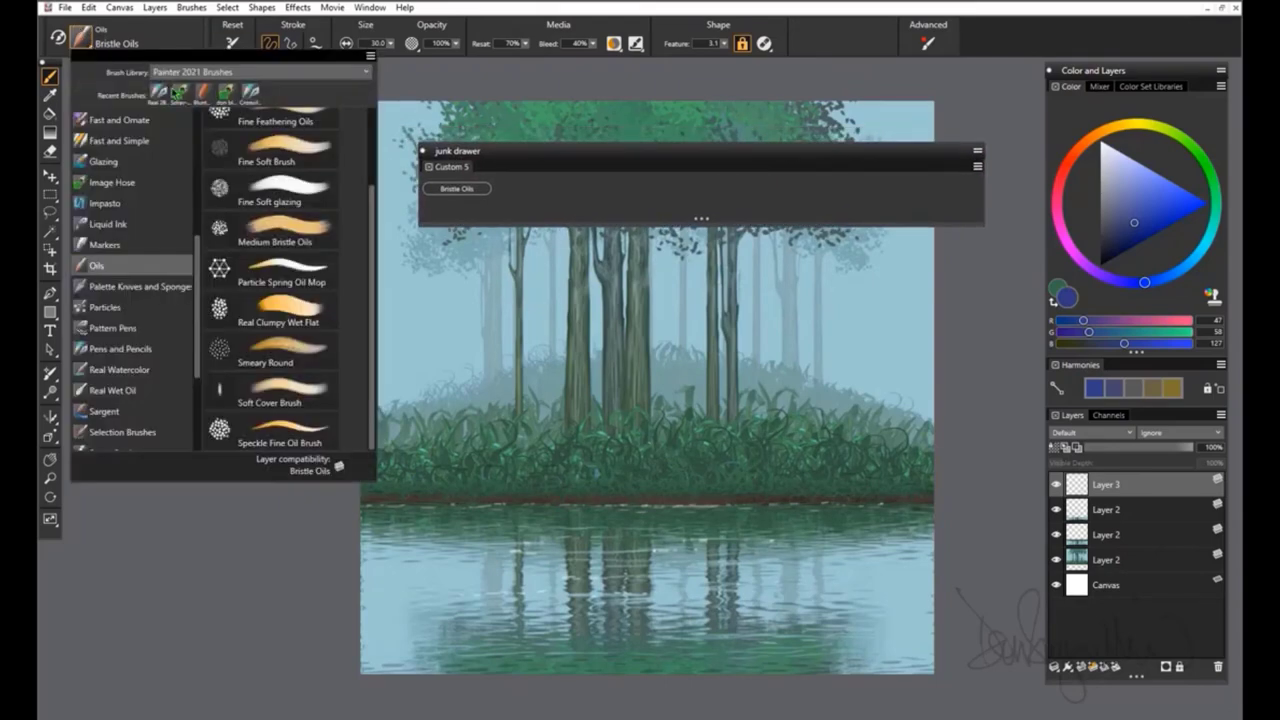
pyautogui.click(112, 183)
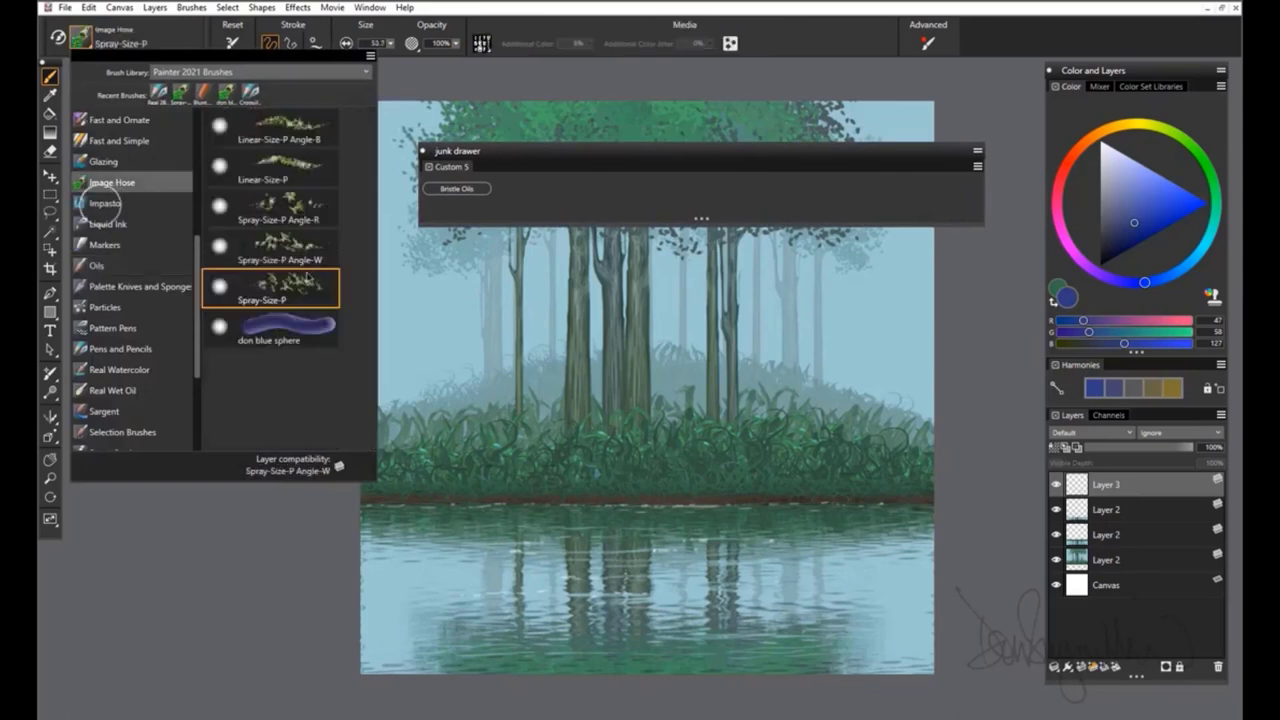
pyautogui.moveTo(258, 298)
pyautogui.mouseDown()
pyautogui.moveTo(555, 236)
pyautogui.moveTo(565, 203)
pyautogui.mouseUp()
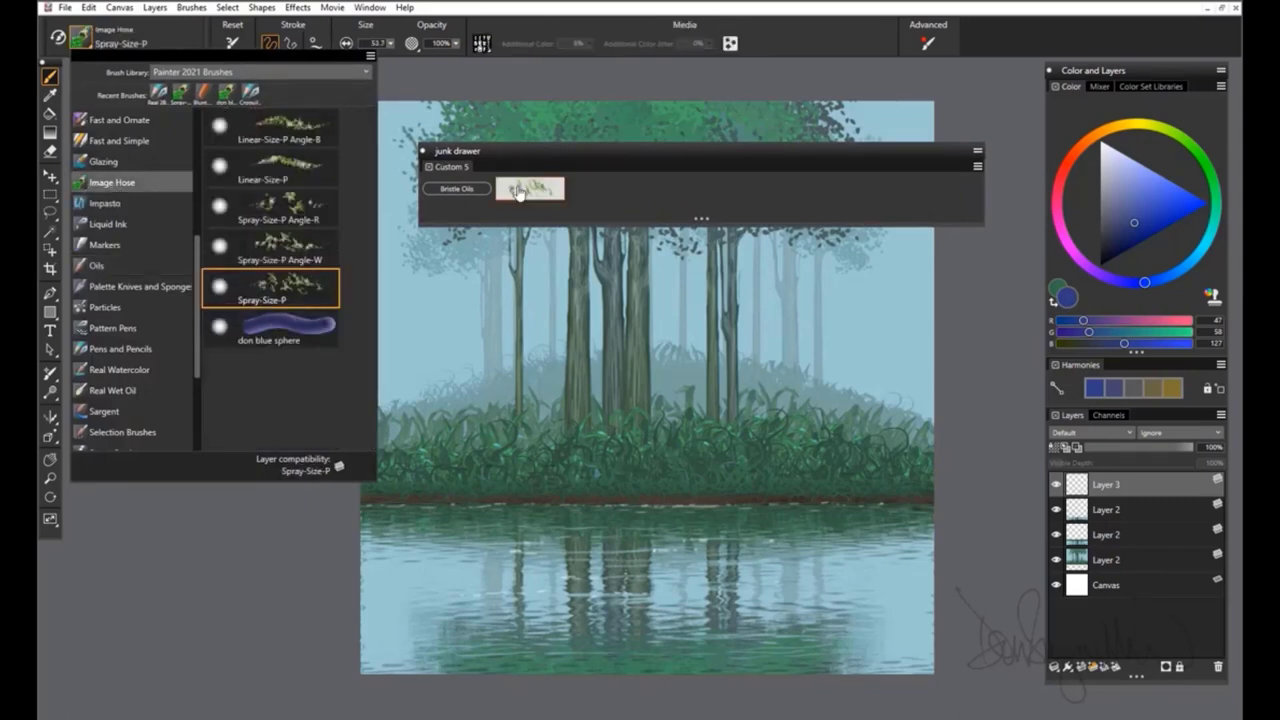
pyautogui.click(98, 287)
pyautogui.moveTo(270, 292); pyautogui.dragTo(600, 192)
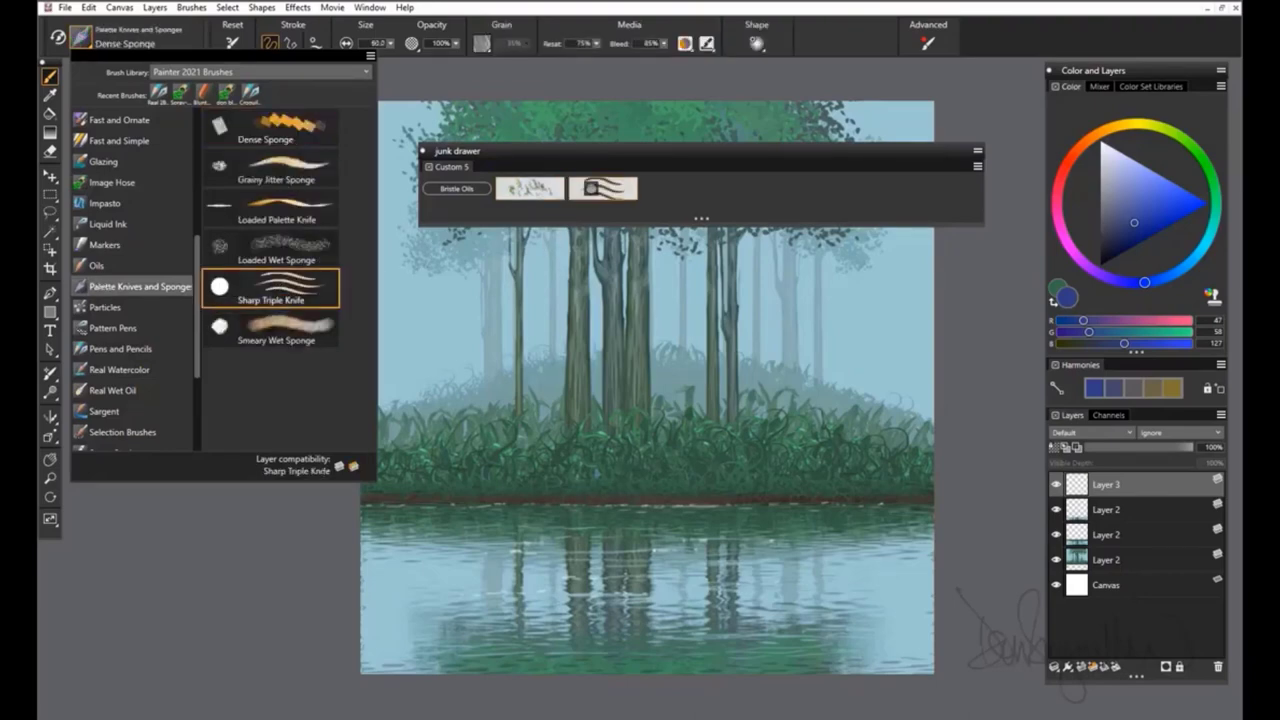
pyautogui.click(101, 329)
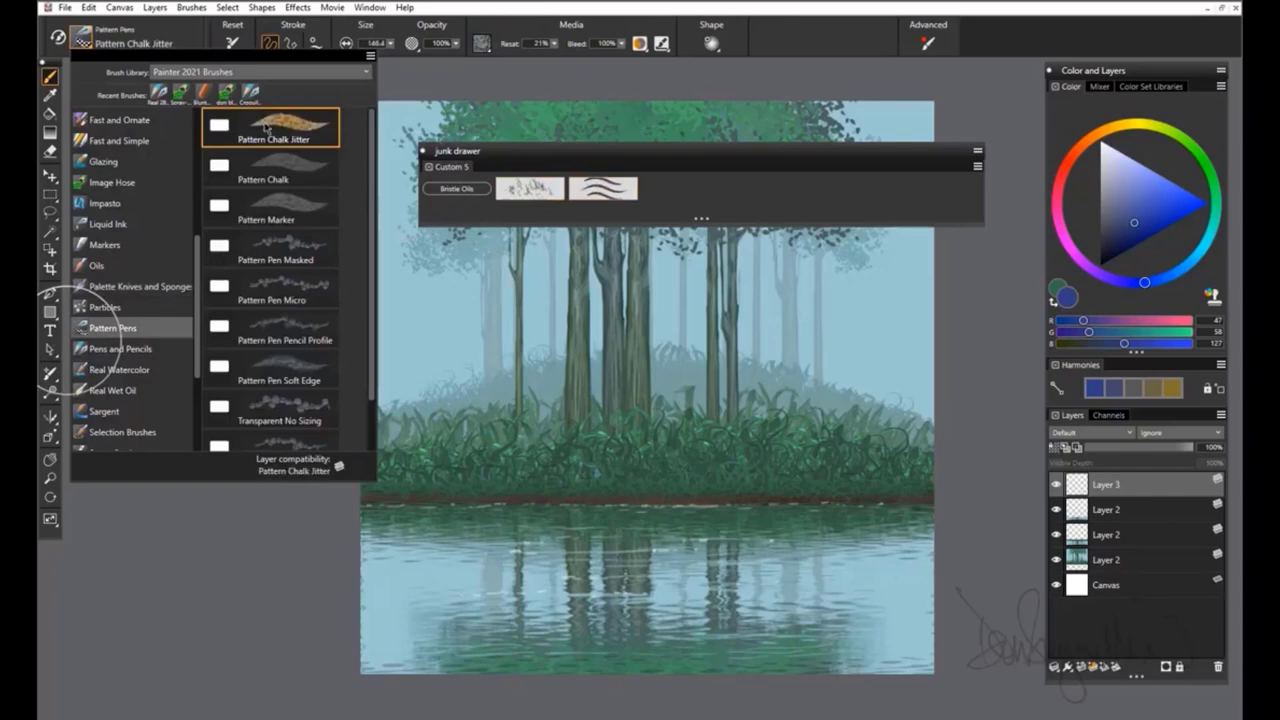
pyautogui.moveTo(267, 128); pyautogui.dragTo(676, 188)
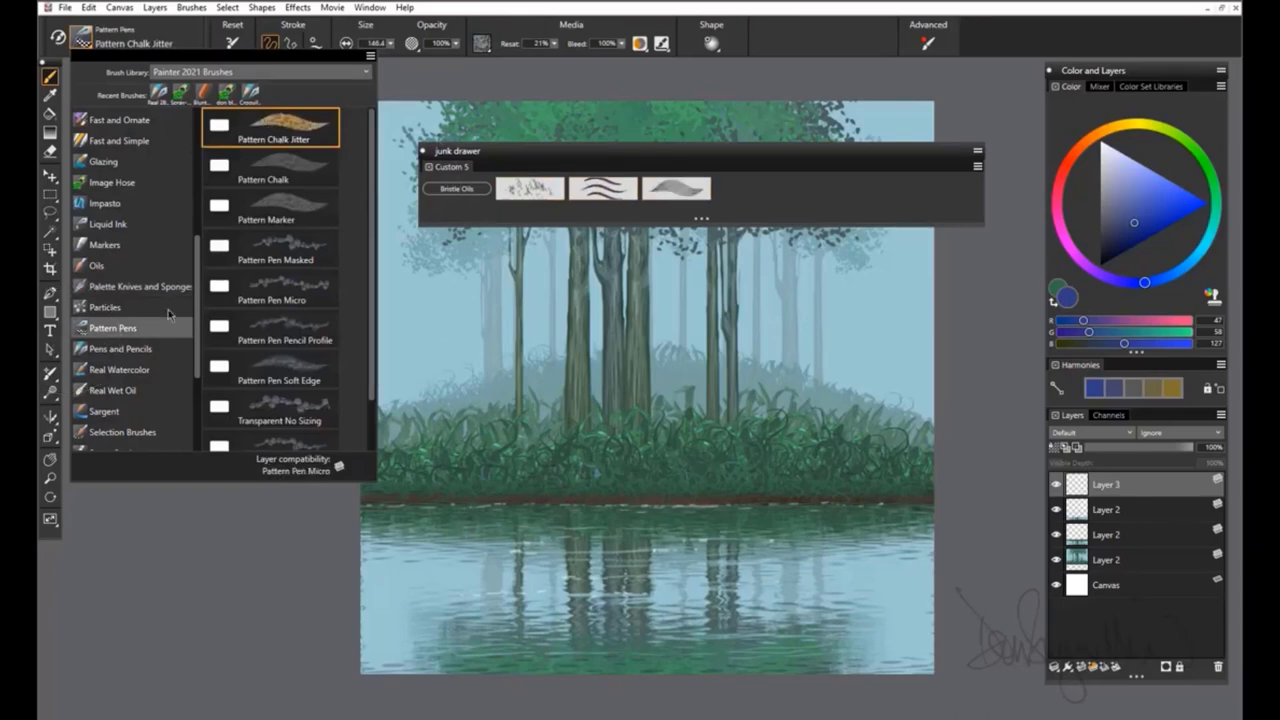
pyautogui.click(104, 308)
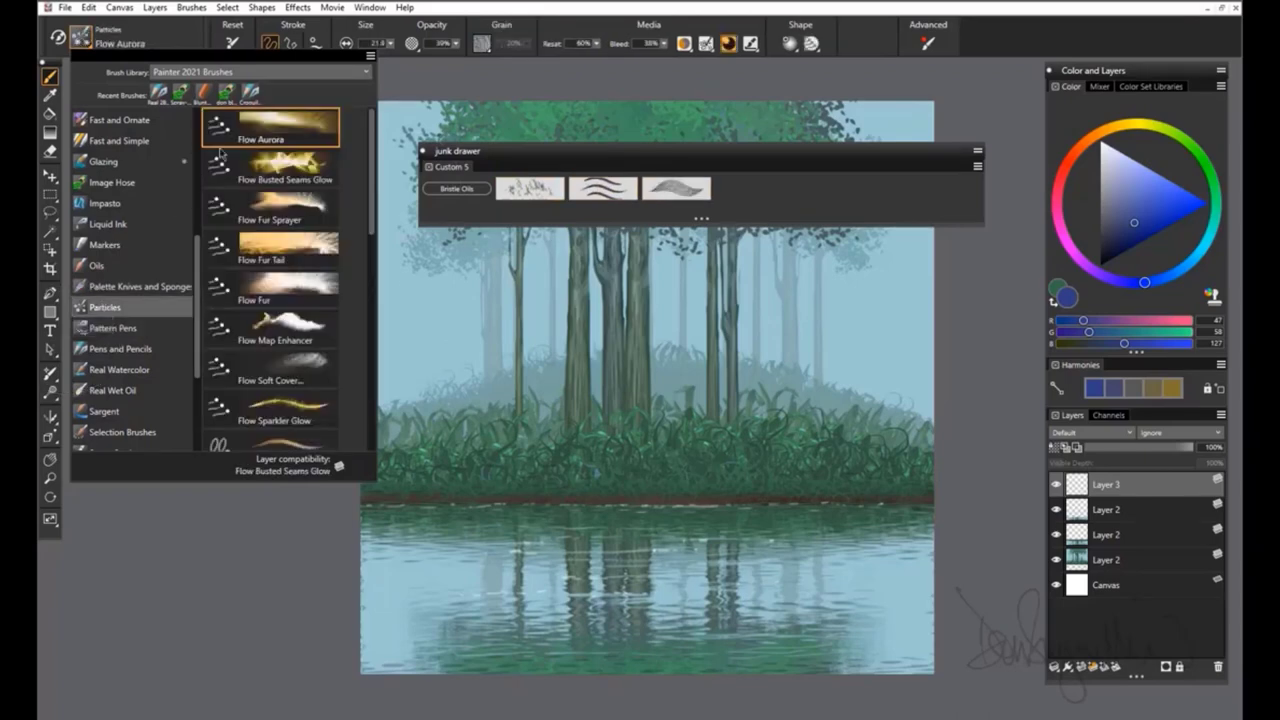
pyautogui.moveTo(267, 126)
pyautogui.mouseDown()
pyautogui.moveTo(762, 195)
pyautogui.moveTo(730, 190)
pyautogui.mouseUp()
# - Add Sargent Real Bristle Soft, Thick Paint Cloth Blender and Pens and Pencils Gravity Lazy Sketch
pyautogui.click(104, 412)
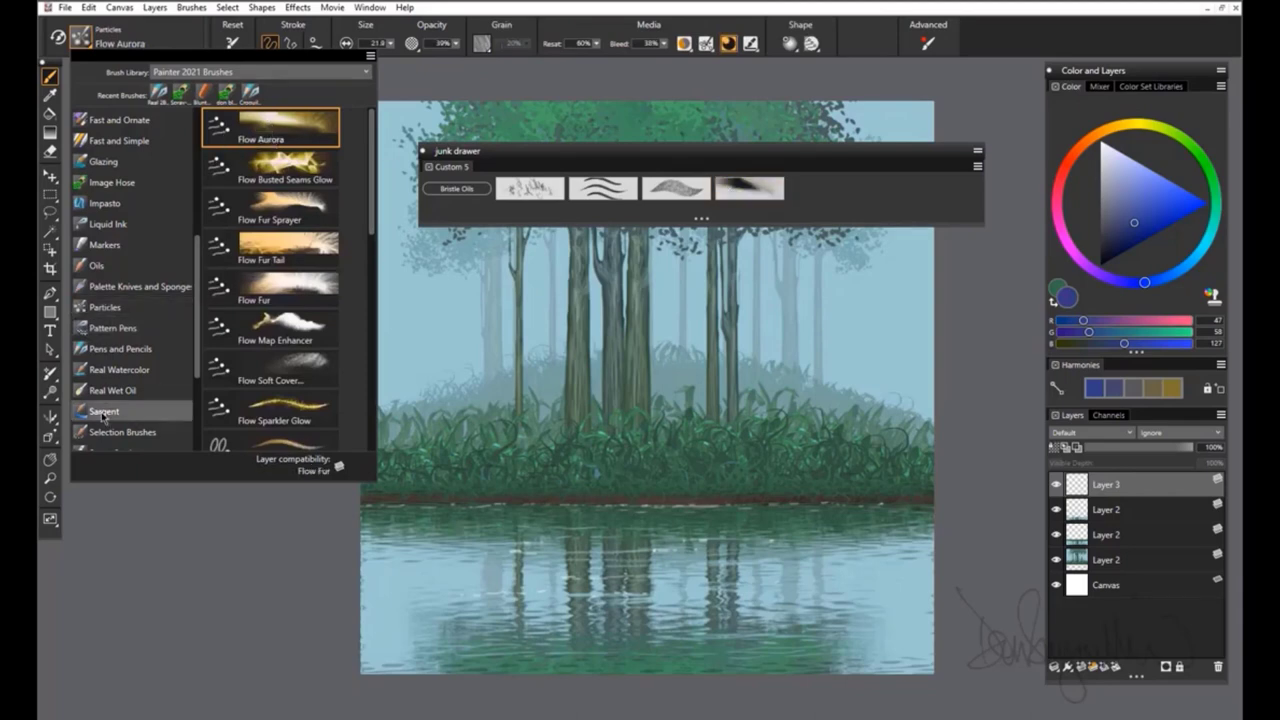
pyautogui.moveTo(235, 318); pyautogui.dragTo(812, 190)
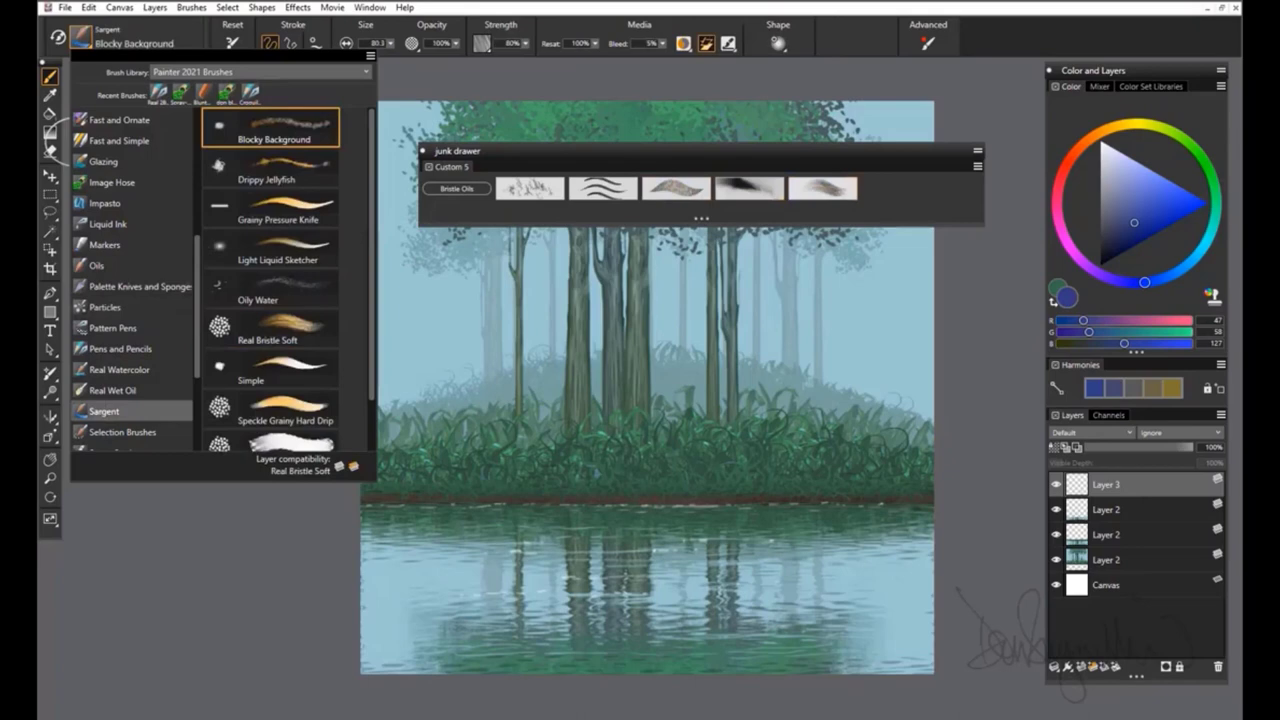
pyautogui.scroll(-3, 145, 322)
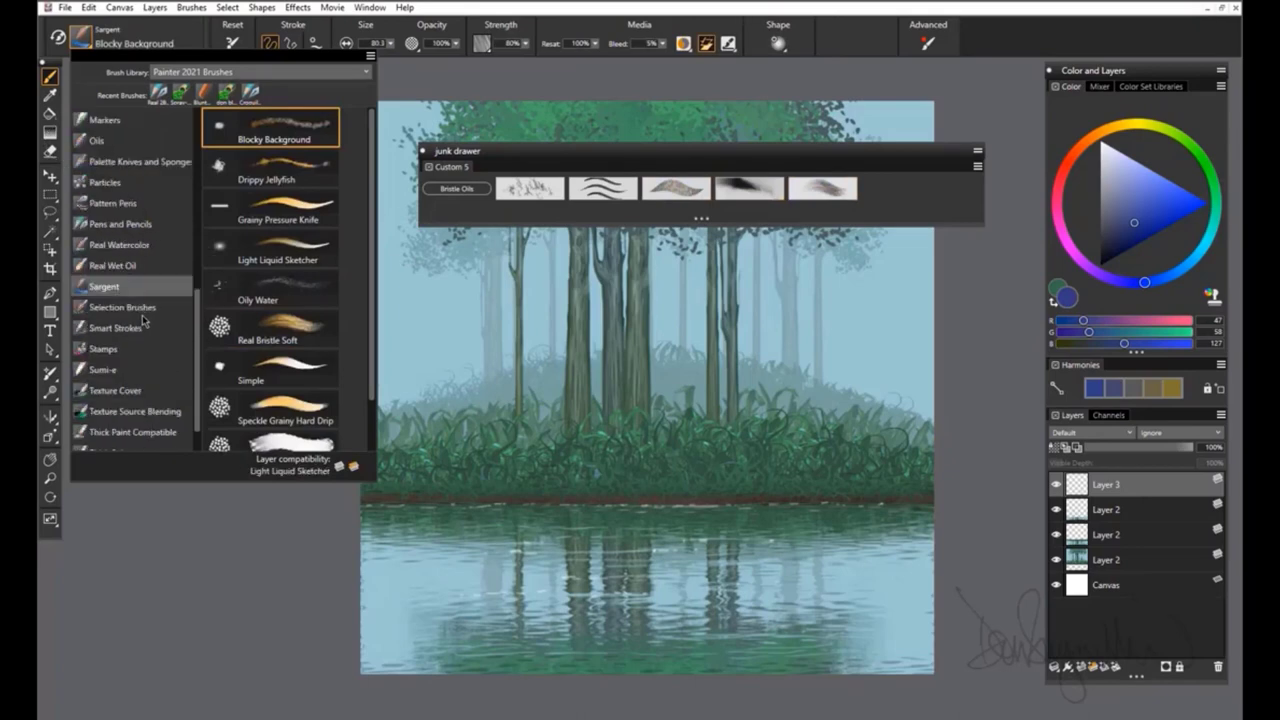
pyautogui.click(104, 411)
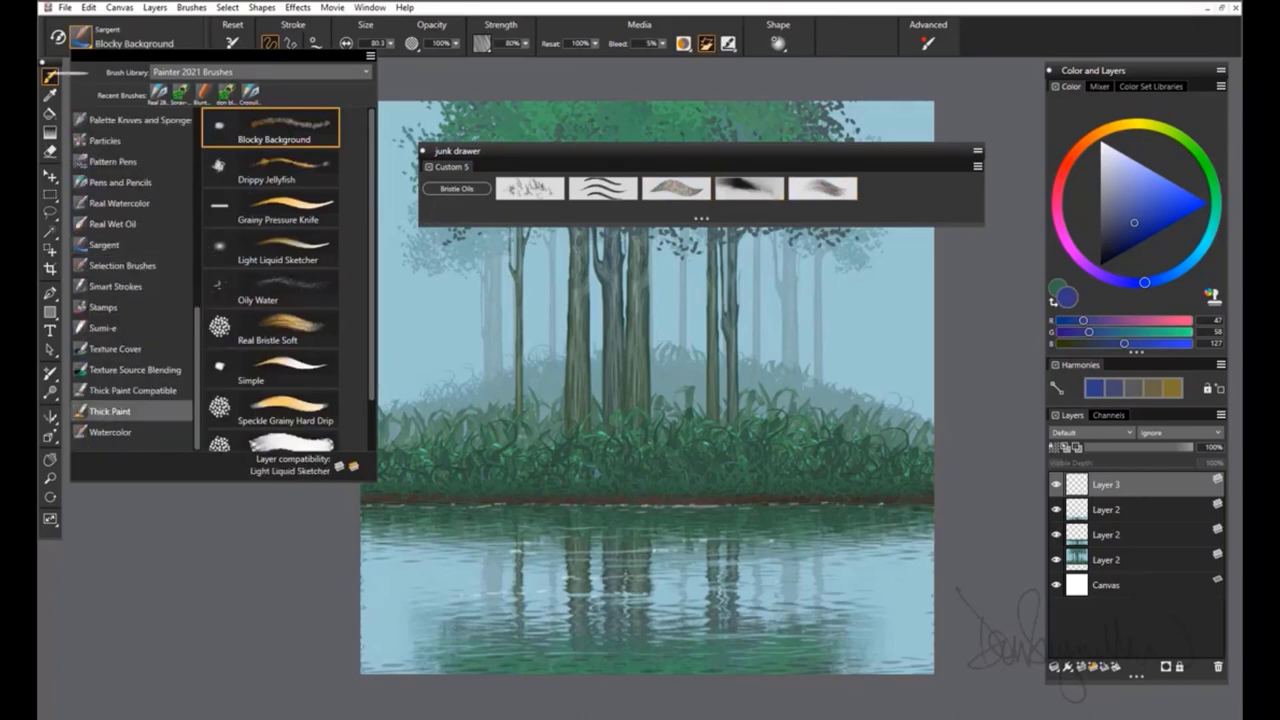
pyautogui.moveTo(252, 266)
pyautogui.mouseDown()
pyautogui.moveTo(700, 257)
pyautogui.moveTo(888, 188)
pyautogui.mouseUp()
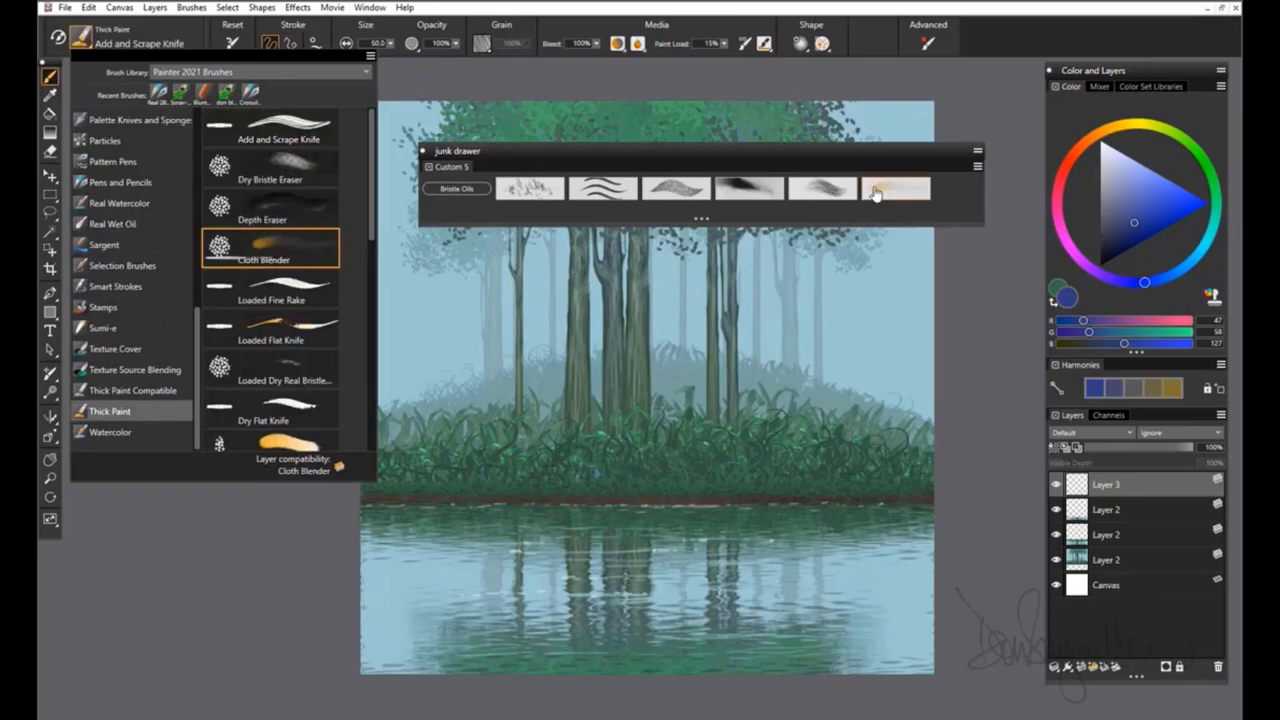
pyautogui.scroll(-4, 364, 247)
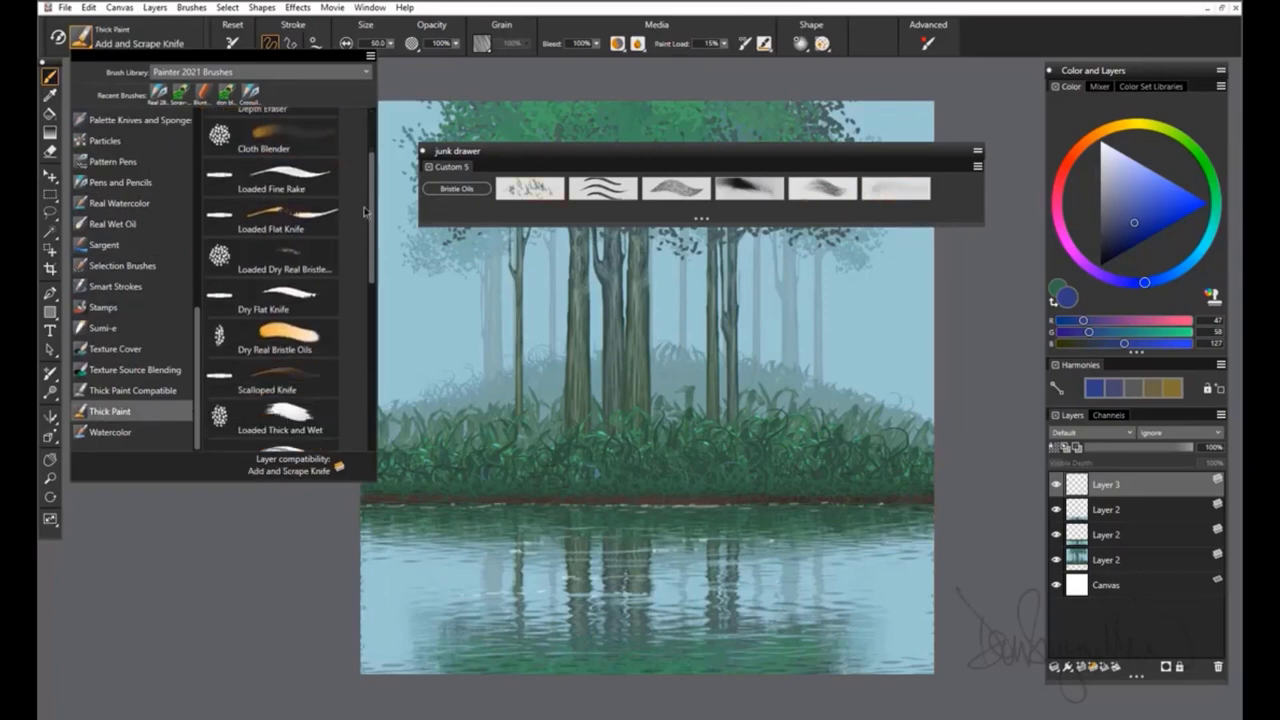
pyautogui.scroll(-4, 365, 250)
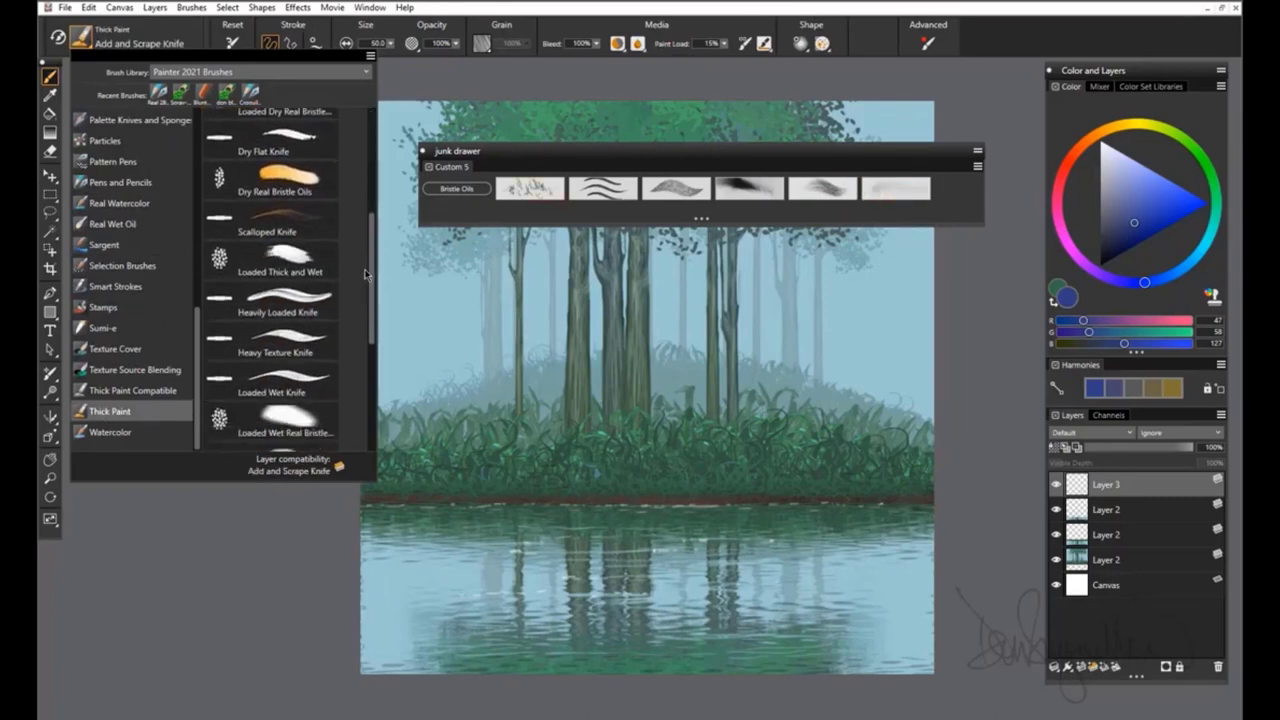
pyautogui.scroll(2, 130, 320)
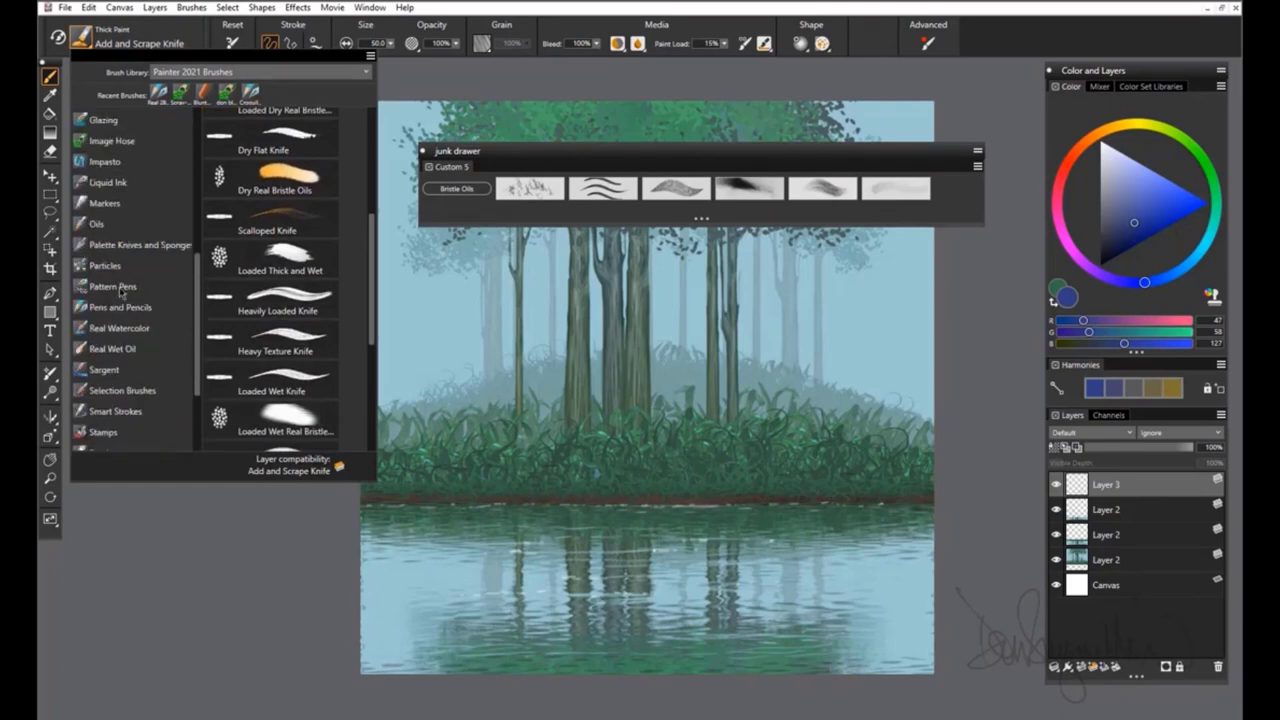
pyautogui.click(115, 307)
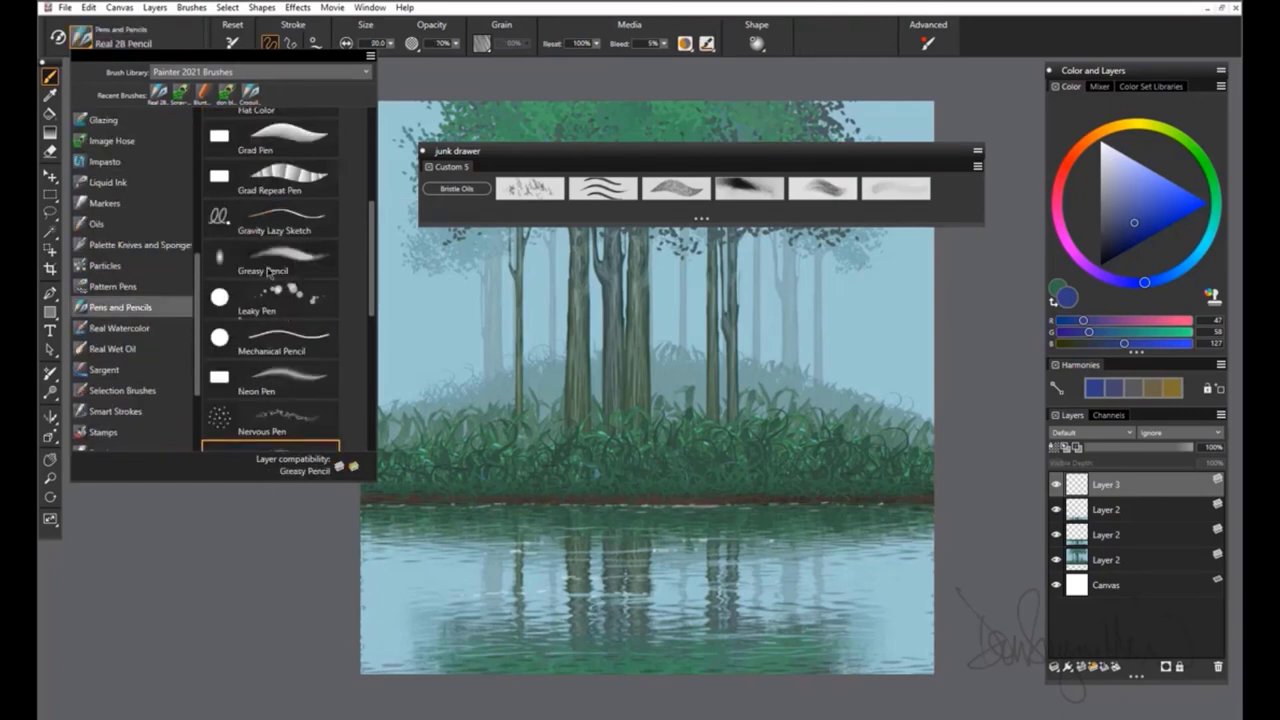
pyautogui.moveTo(262, 222); pyautogui.dragTo(462, 213)
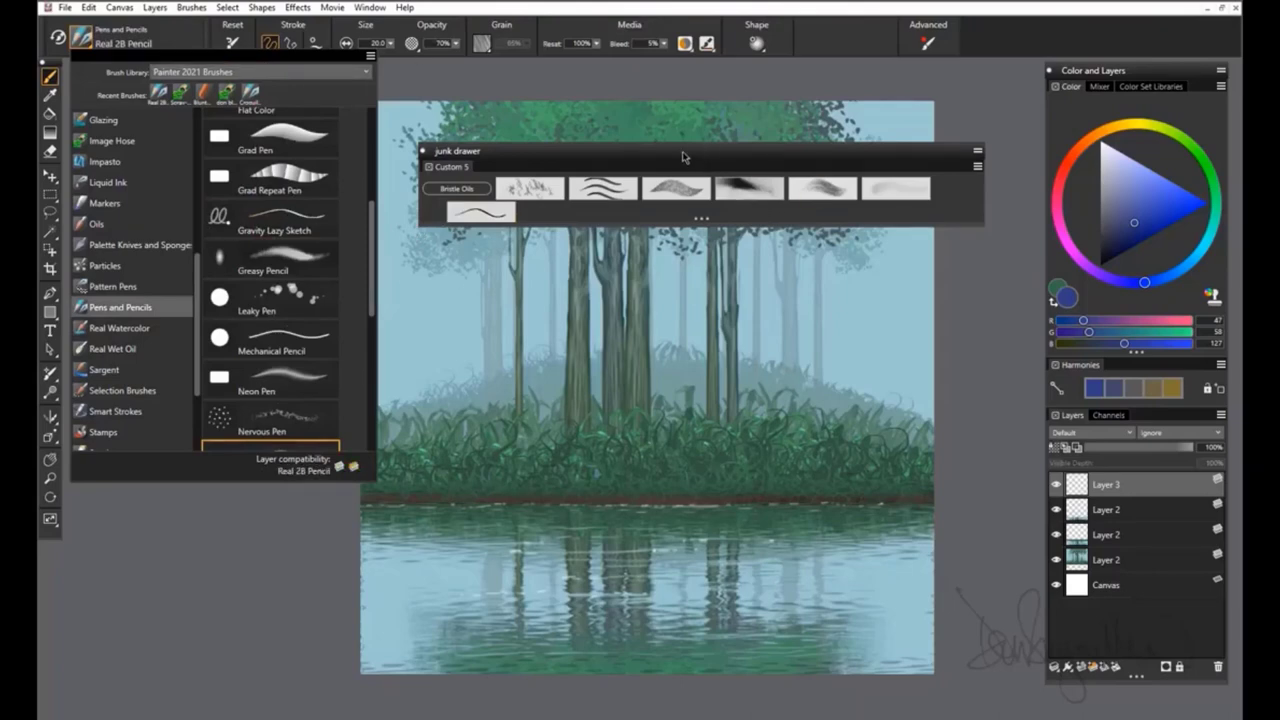
# - Make the junk drawer taller and show Spray-Size-P, Sharp Triple Knife and Pattern Chalk Jitter as text
pyautogui.moveTo(686, 157); pyautogui.dragTo(649, 157)
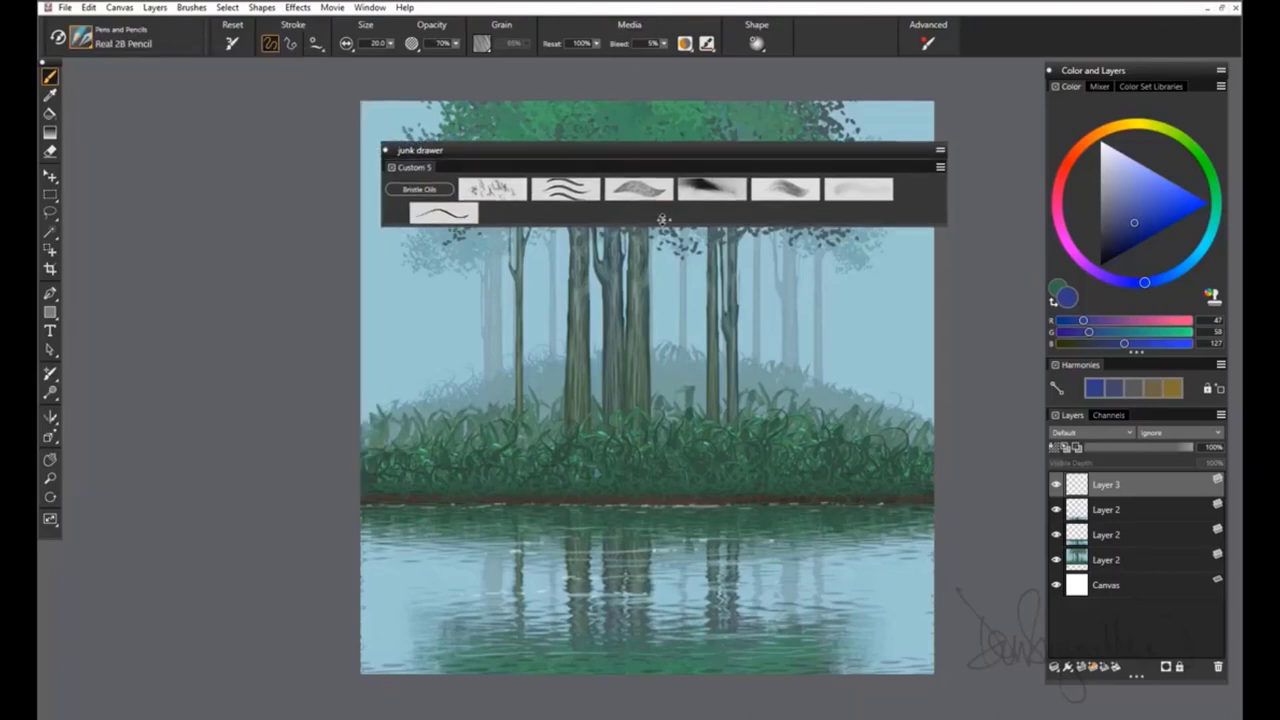
pyautogui.moveTo(661, 217); pyautogui.dragTo(663, 343)
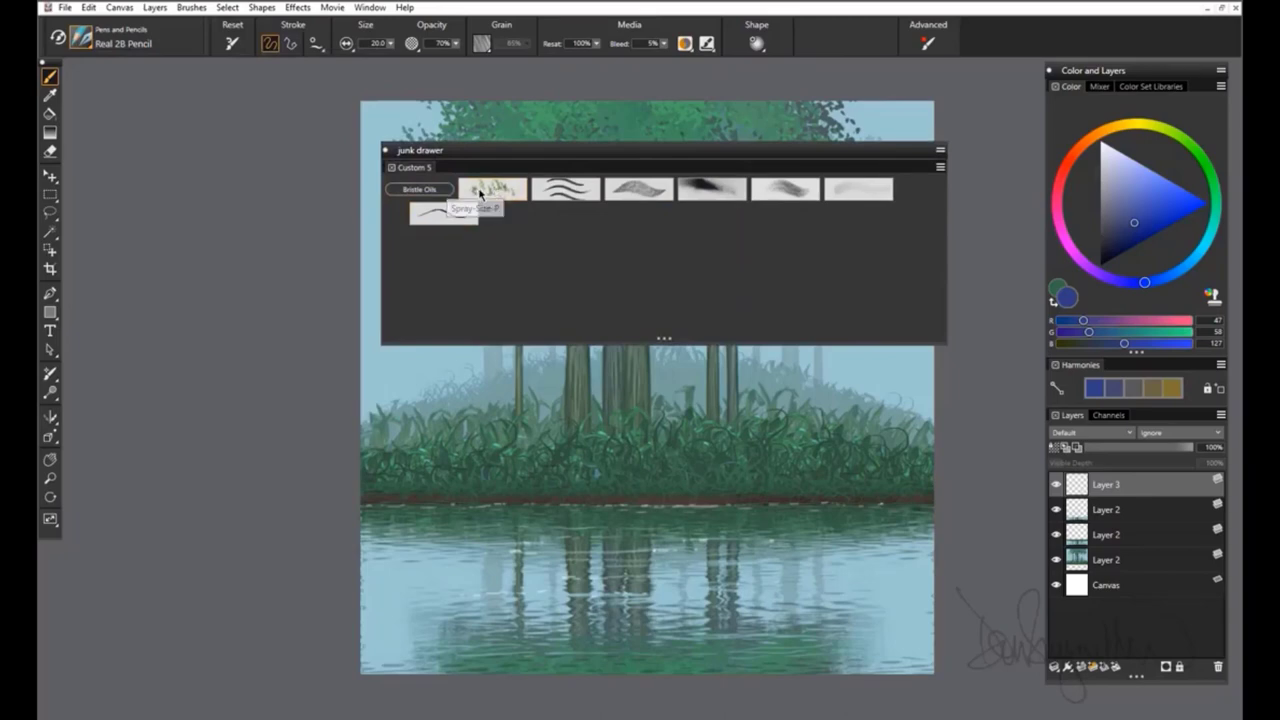
pyautogui.rightClick(486, 191)
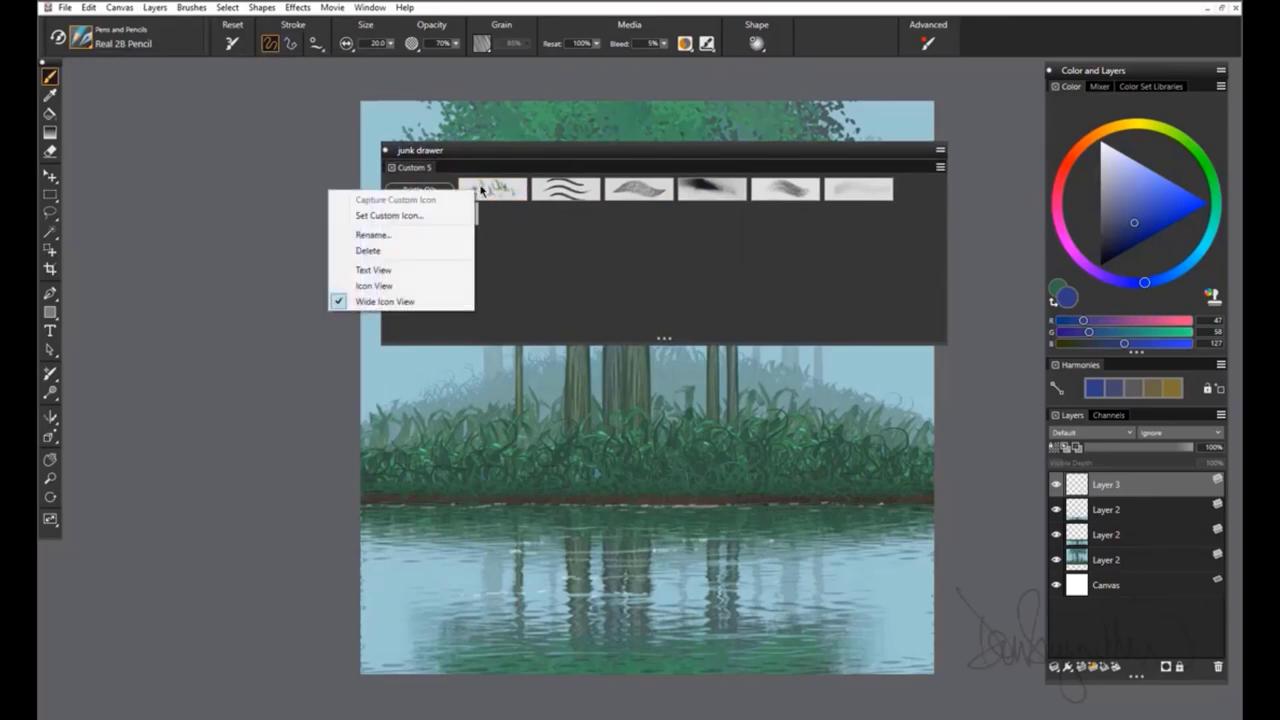
pyautogui.click(394, 298)
pyautogui.rightClick(552, 188)
pyautogui.click(460, 266)
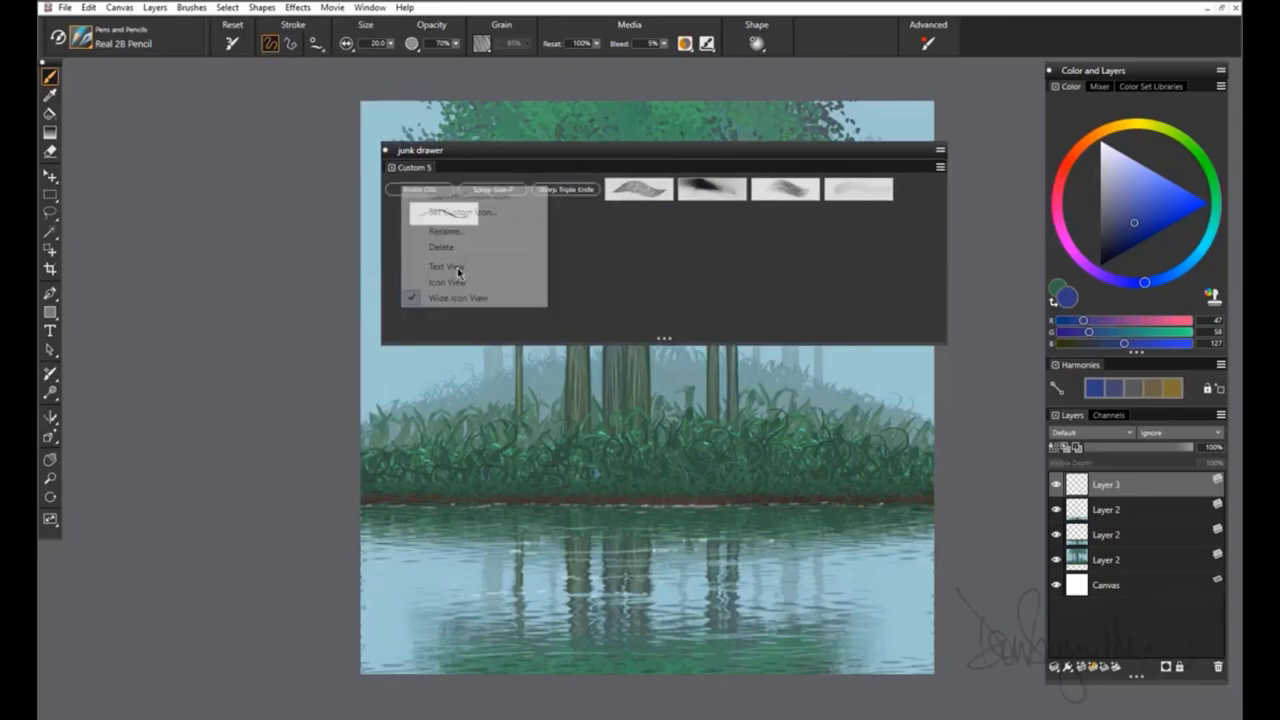
pyautogui.rightClick(645, 190)
pyautogui.click(545, 270)
# - Switch Flow Aurora, Real Bristle Soft, Cloth Blender and Gravity Lazy Sketch to Text View
pyautogui.click(713, 195)
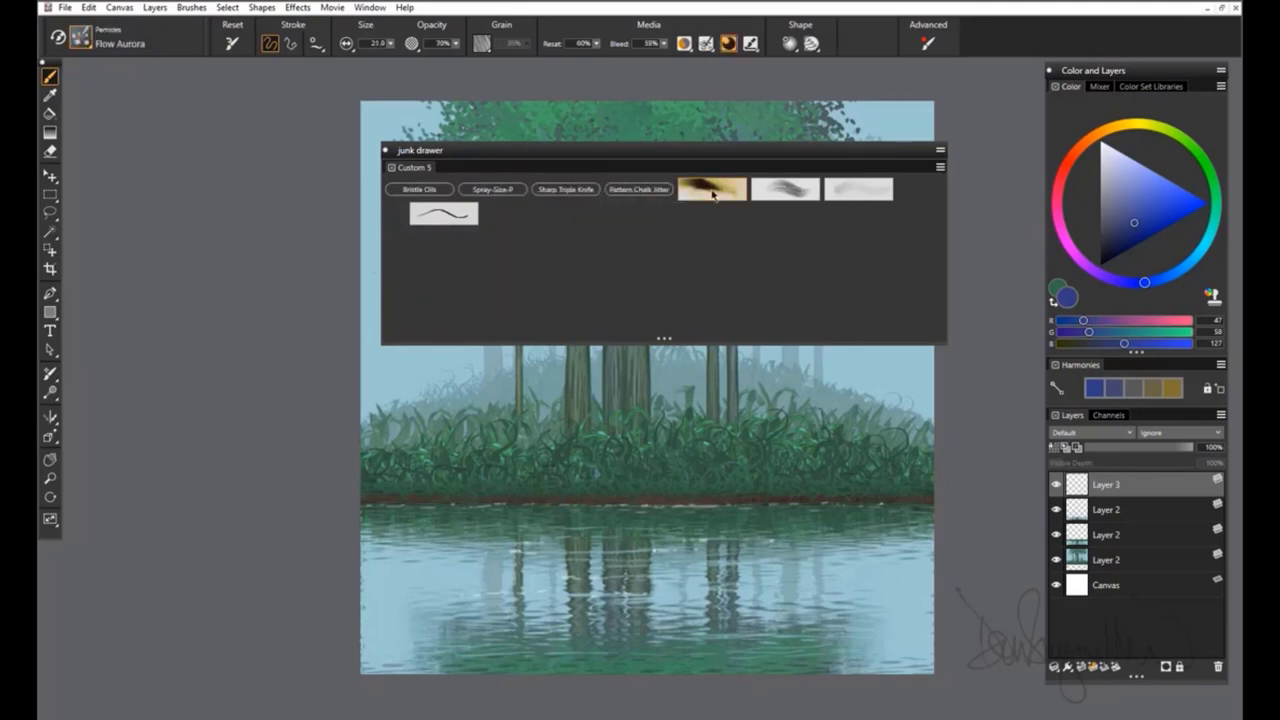
pyautogui.rightClick(713, 190)
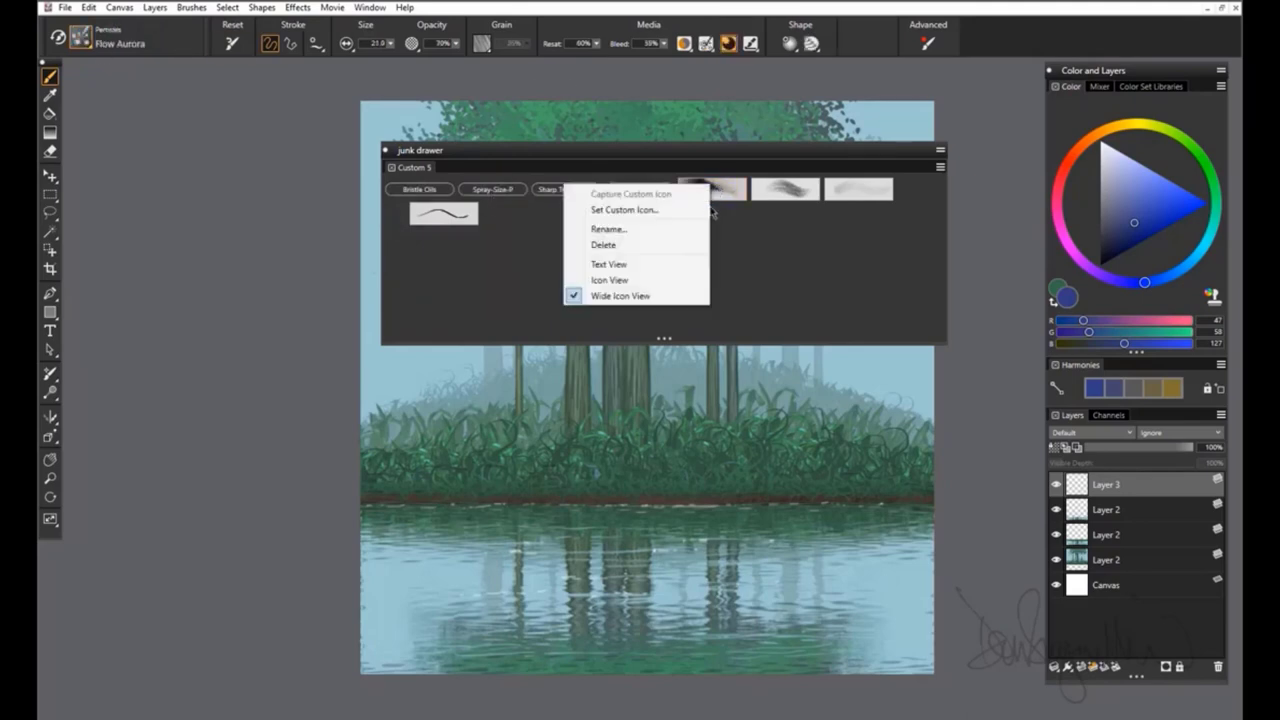
pyautogui.click(646, 265)
pyautogui.rightClick(776, 190)
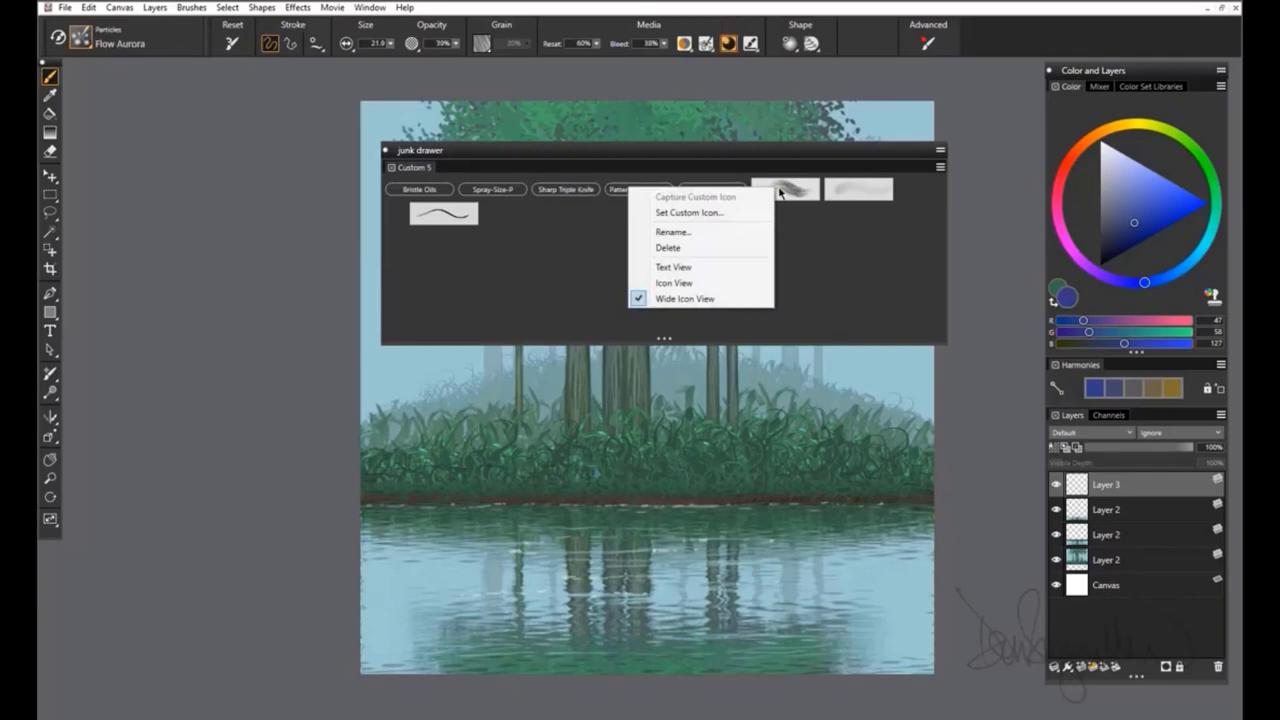
pyautogui.click(684, 268)
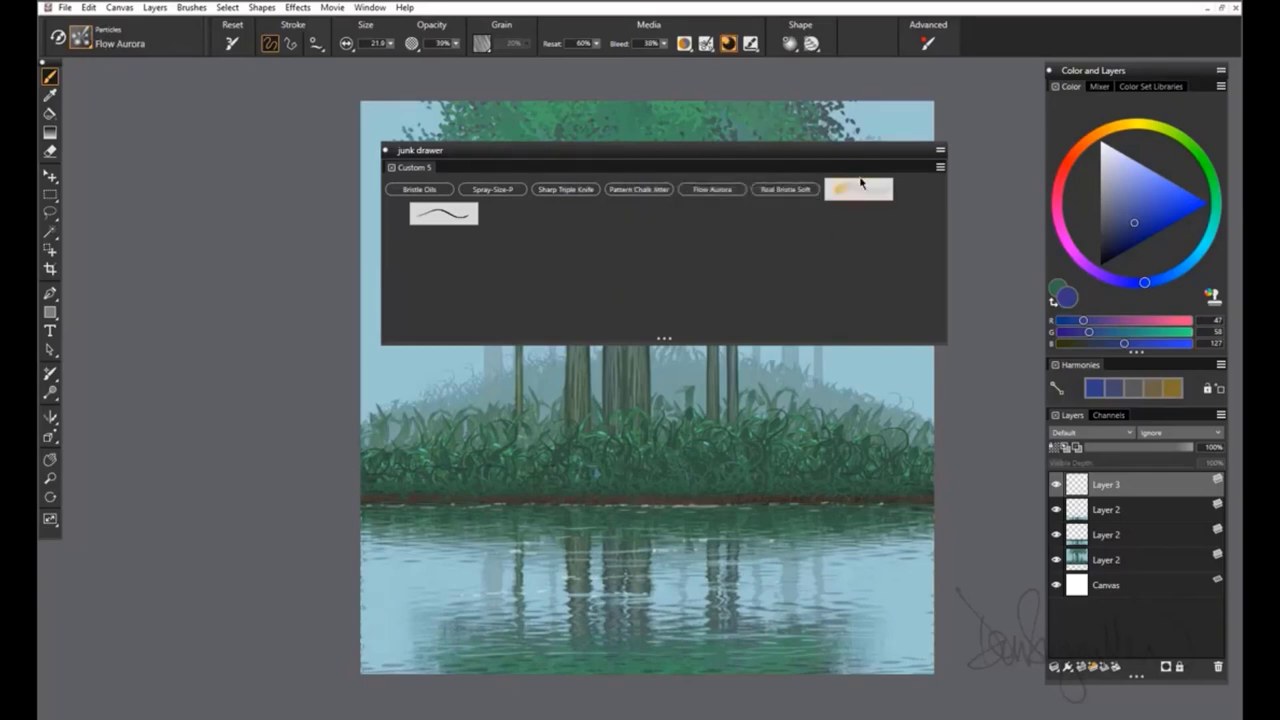
pyautogui.rightClick(855, 189)
pyautogui.click(748, 270)
pyautogui.rightClick(443, 210)
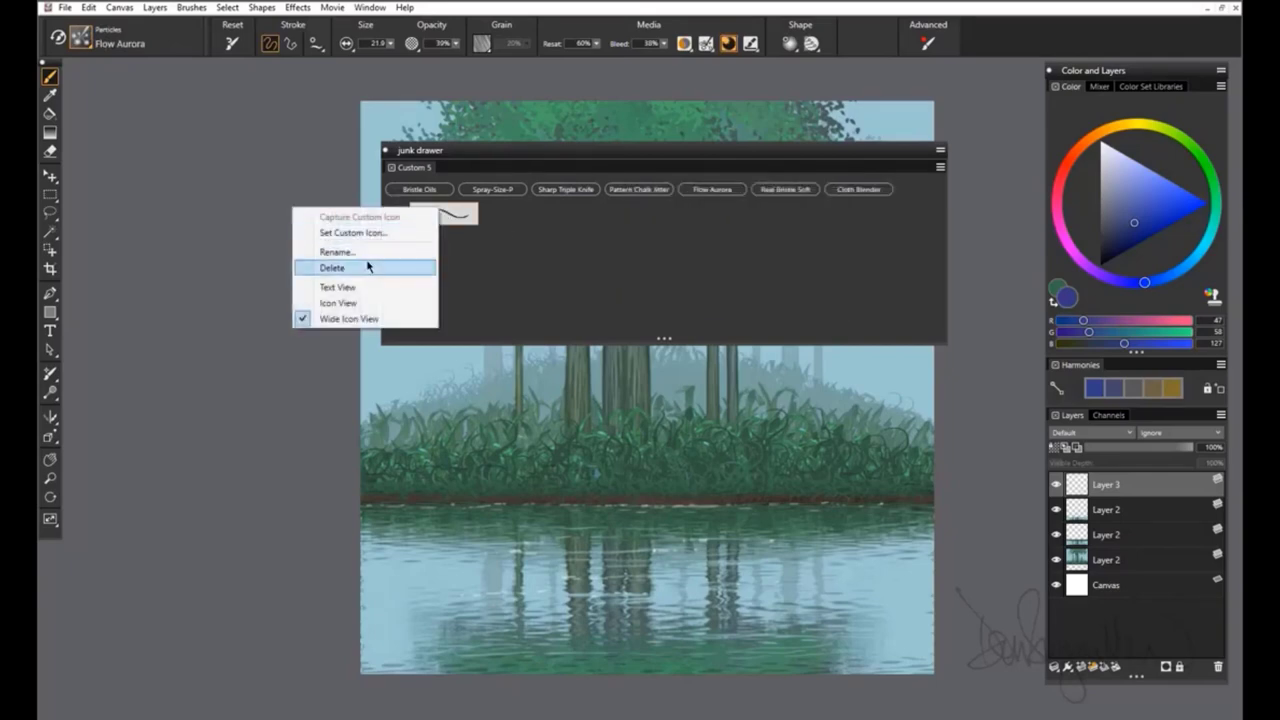
pyautogui.click(358, 287)
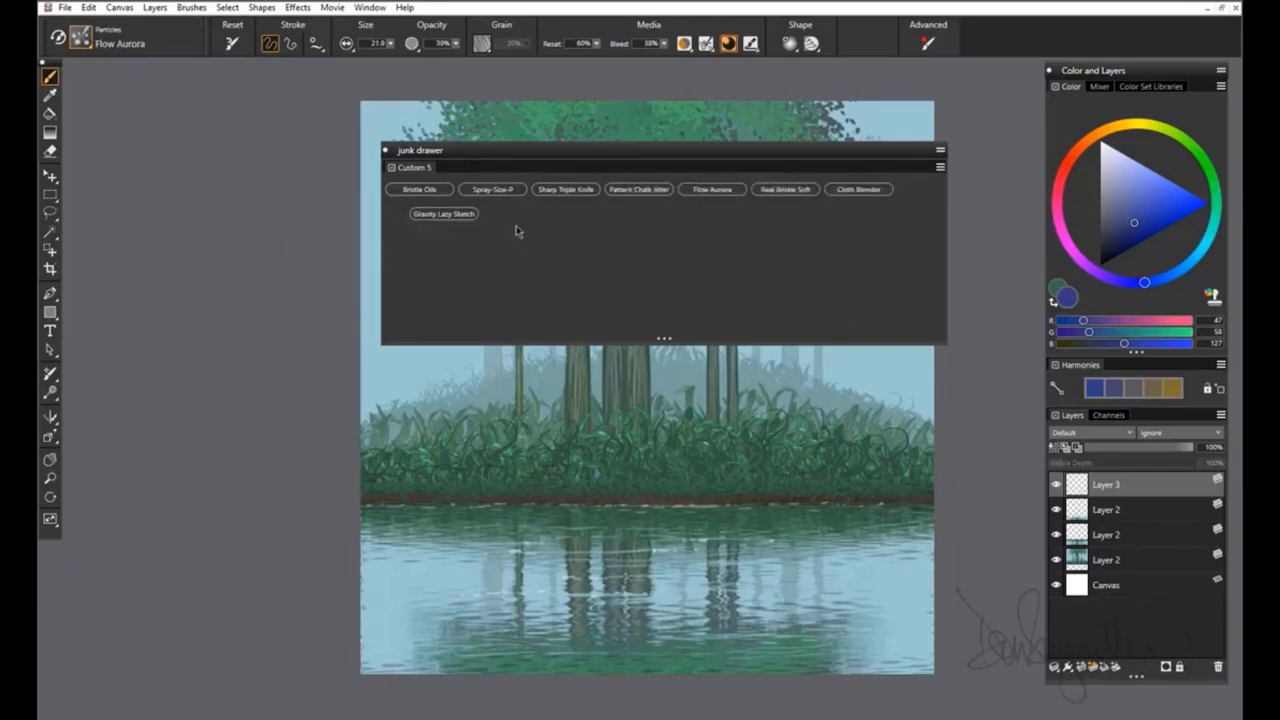
# - Add the Just Add Water, Real Pointy Blender and Speckle Coarse Oily Blender brushes to the junk drawer
pyautogui.click(90, 44)
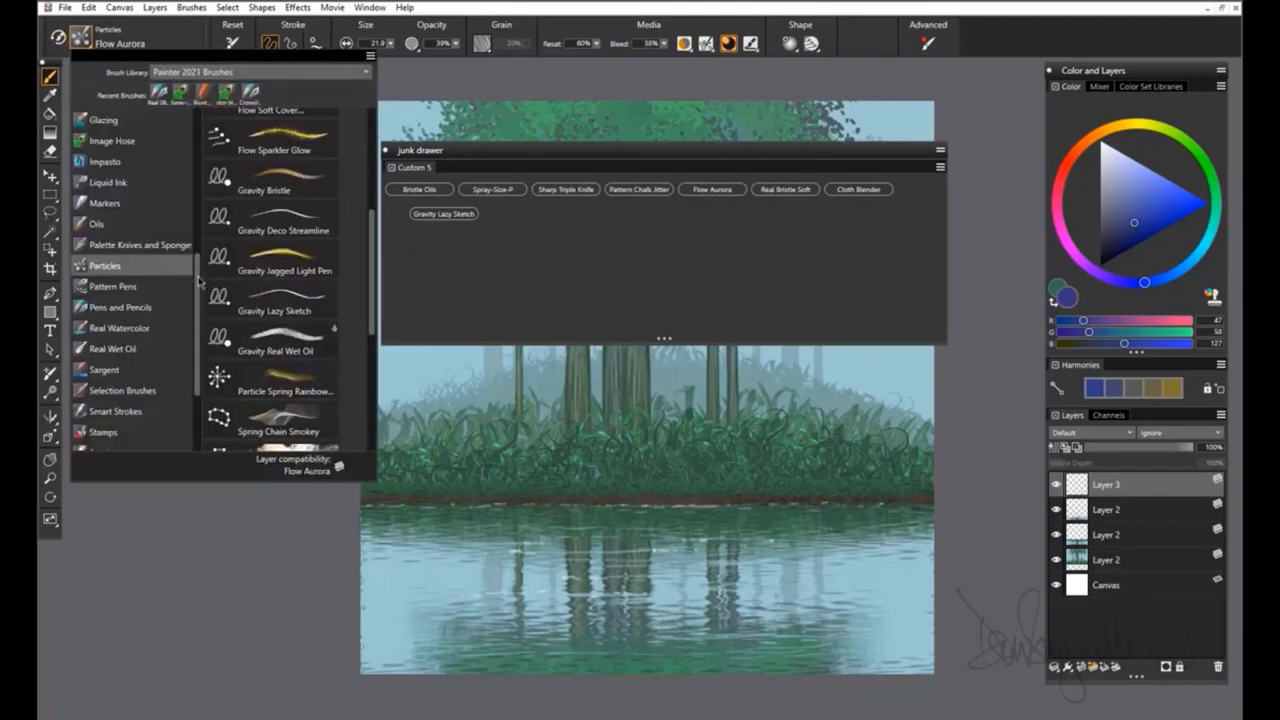
pyautogui.moveTo(198, 283); pyautogui.dragTo(196, 140)
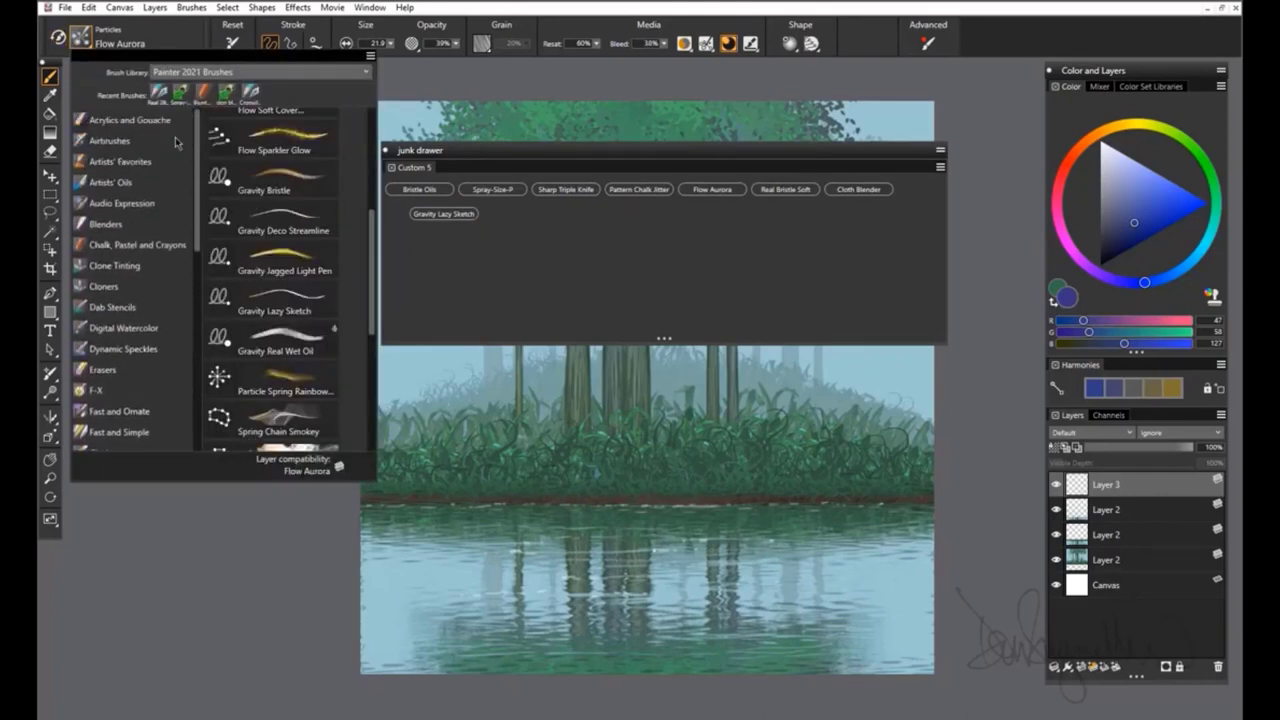
pyautogui.click(103, 226)
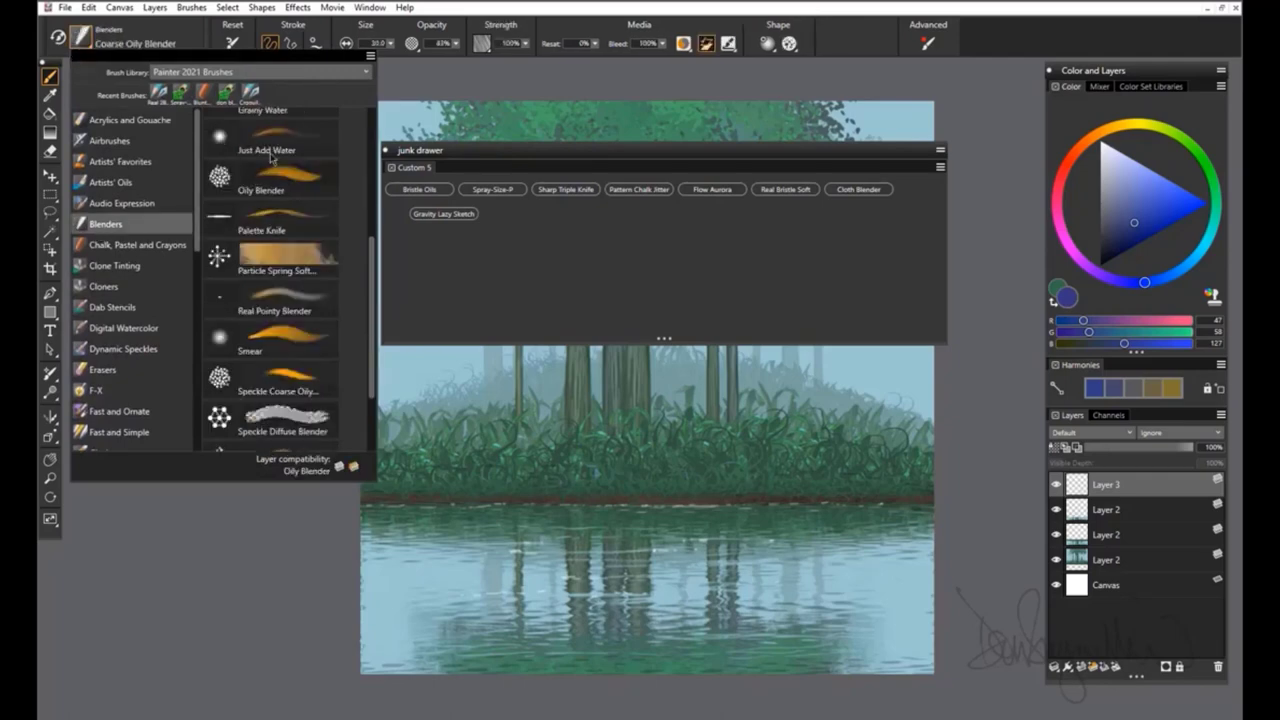
pyautogui.moveTo(272, 140); pyautogui.dragTo(422, 256)
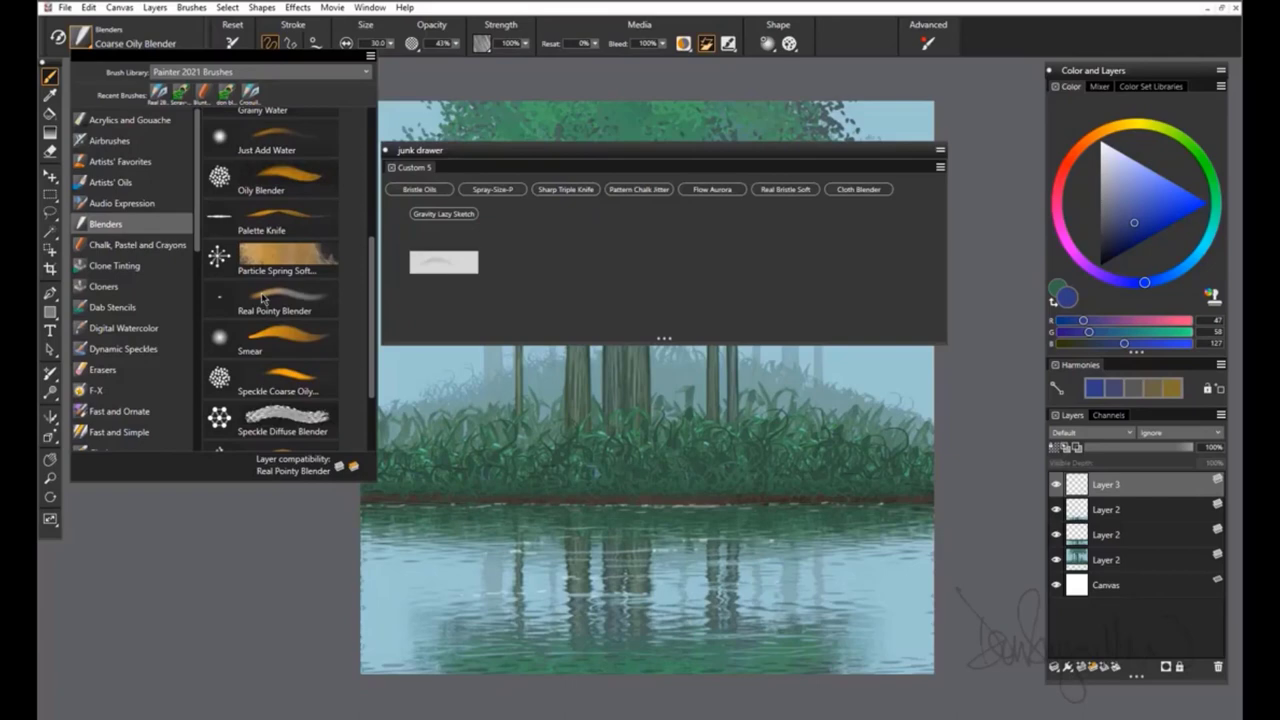
pyautogui.click(263, 297)
pyautogui.moveTo(263, 297); pyautogui.dragTo(416, 290)
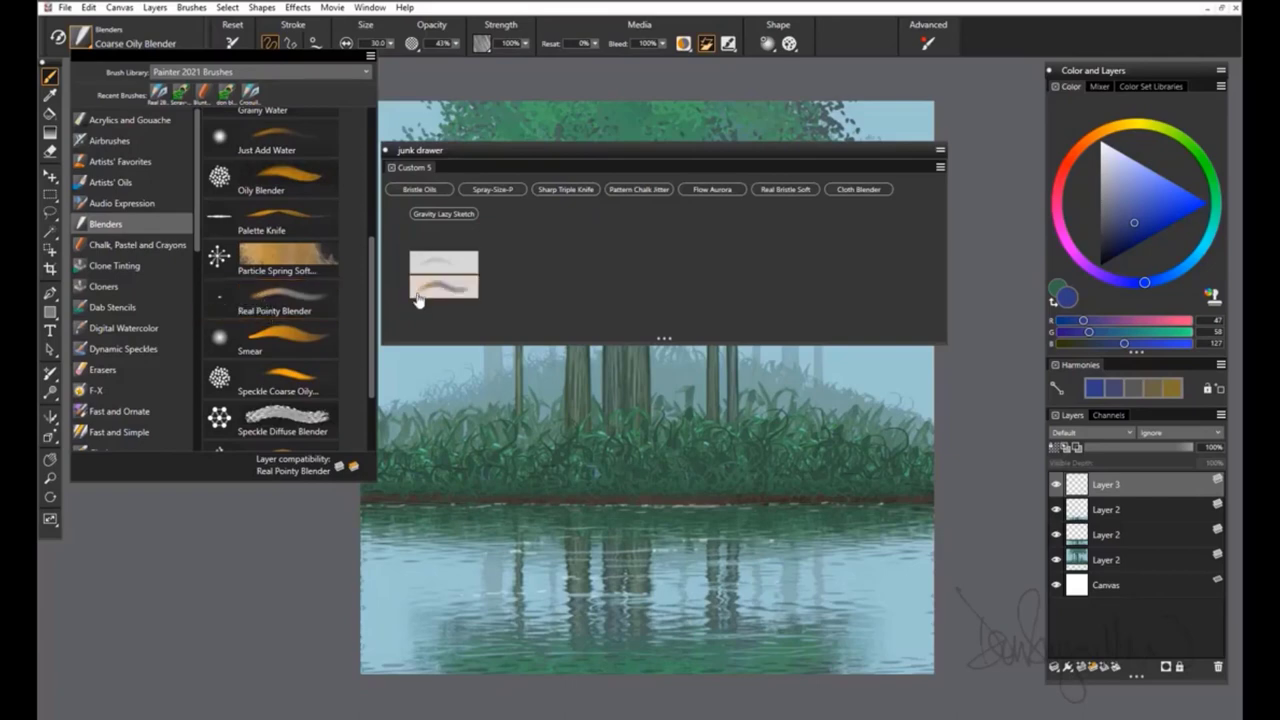
pyautogui.click(274, 383)
pyautogui.moveTo(274, 383); pyautogui.dragTo(426, 312)
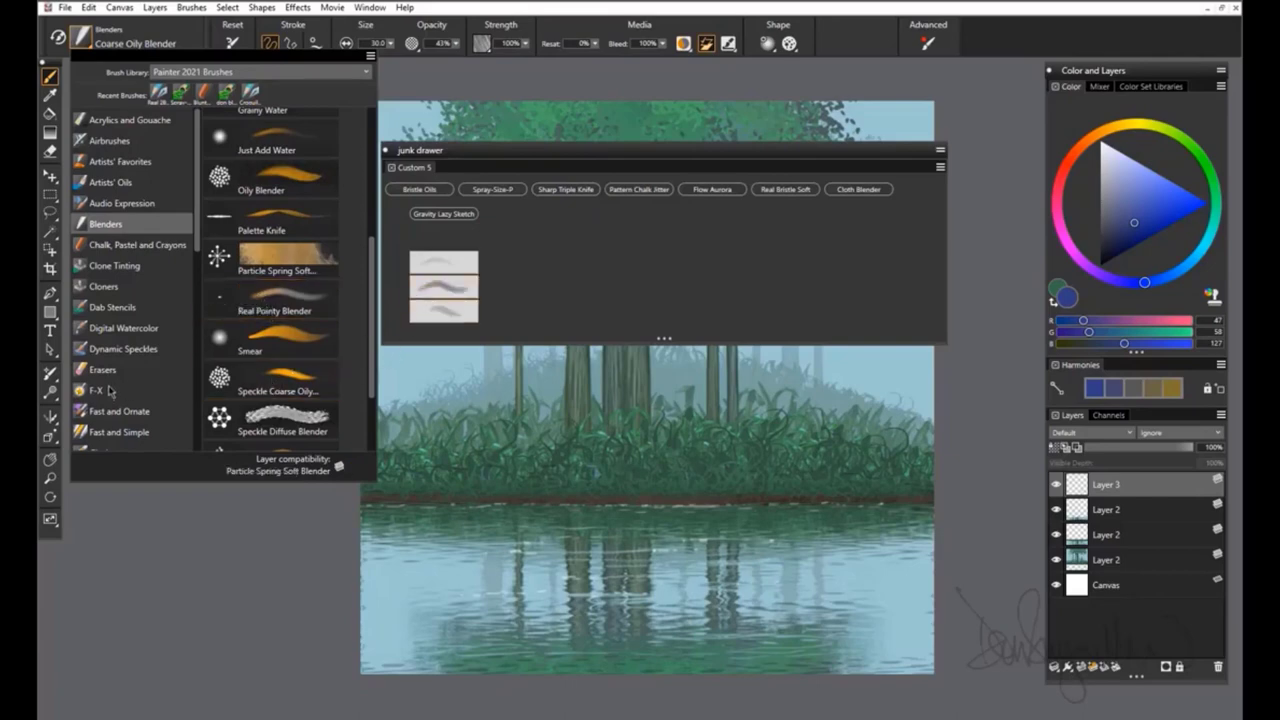
# - Add Block Eraser, Real Soft Eraser and Real Hard Eraser from the Erasers category
pyautogui.click(102, 372)
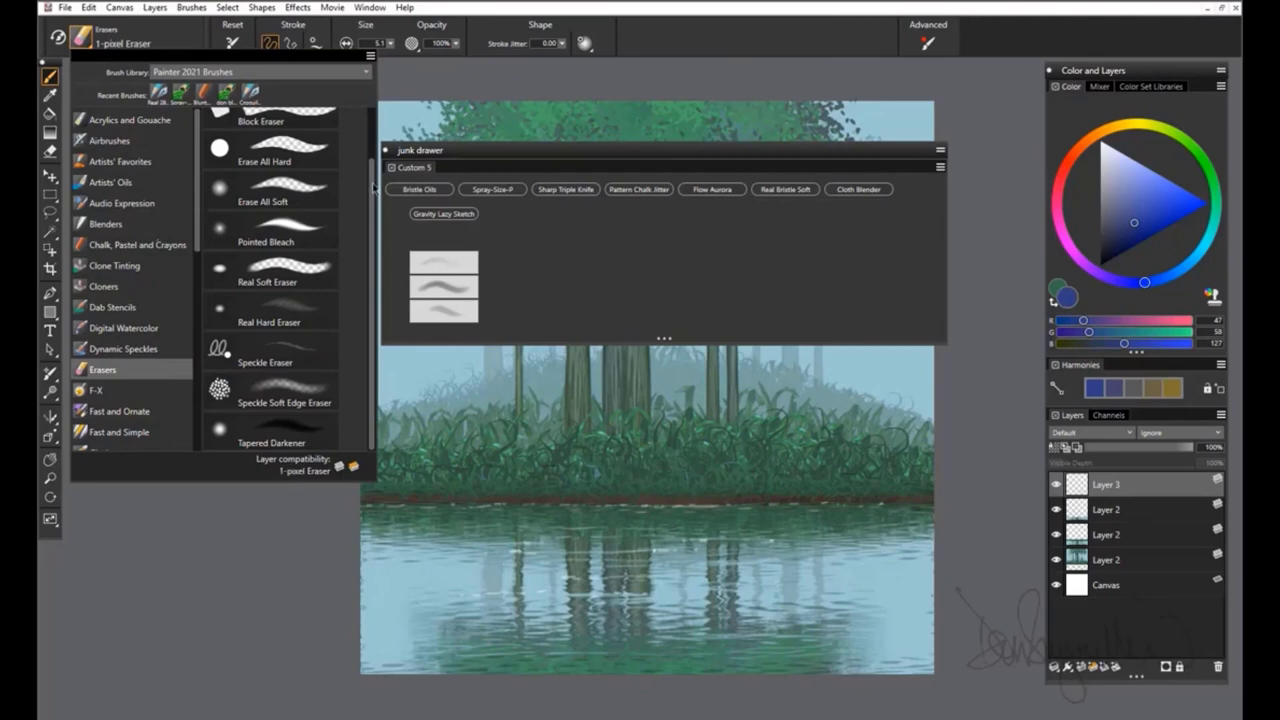
pyautogui.moveTo(258, 170); pyautogui.dragTo(440, 207)
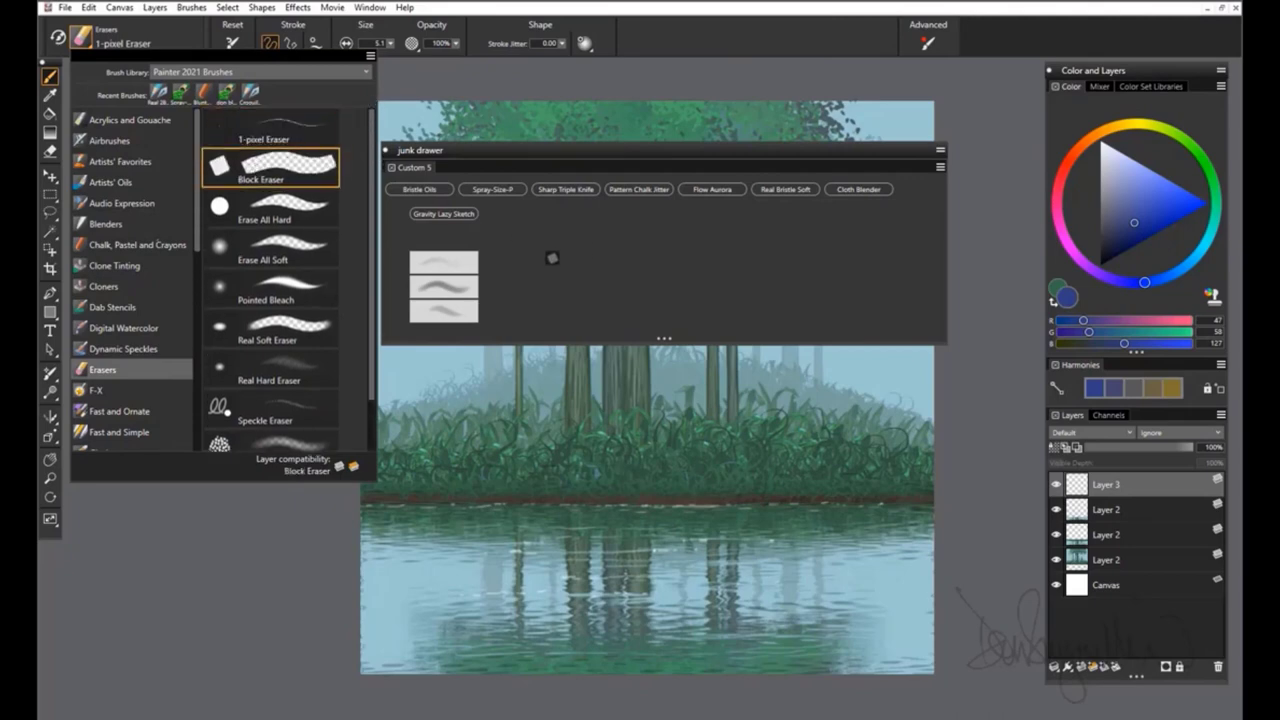
pyautogui.moveTo(552, 258); pyautogui.dragTo(554, 262)
pyautogui.moveTo(268, 325)
pyautogui.mouseDown()
pyautogui.moveTo(440, 330)
pyautogui.moveTo(562, 290)
pyautogui.mouseUp()
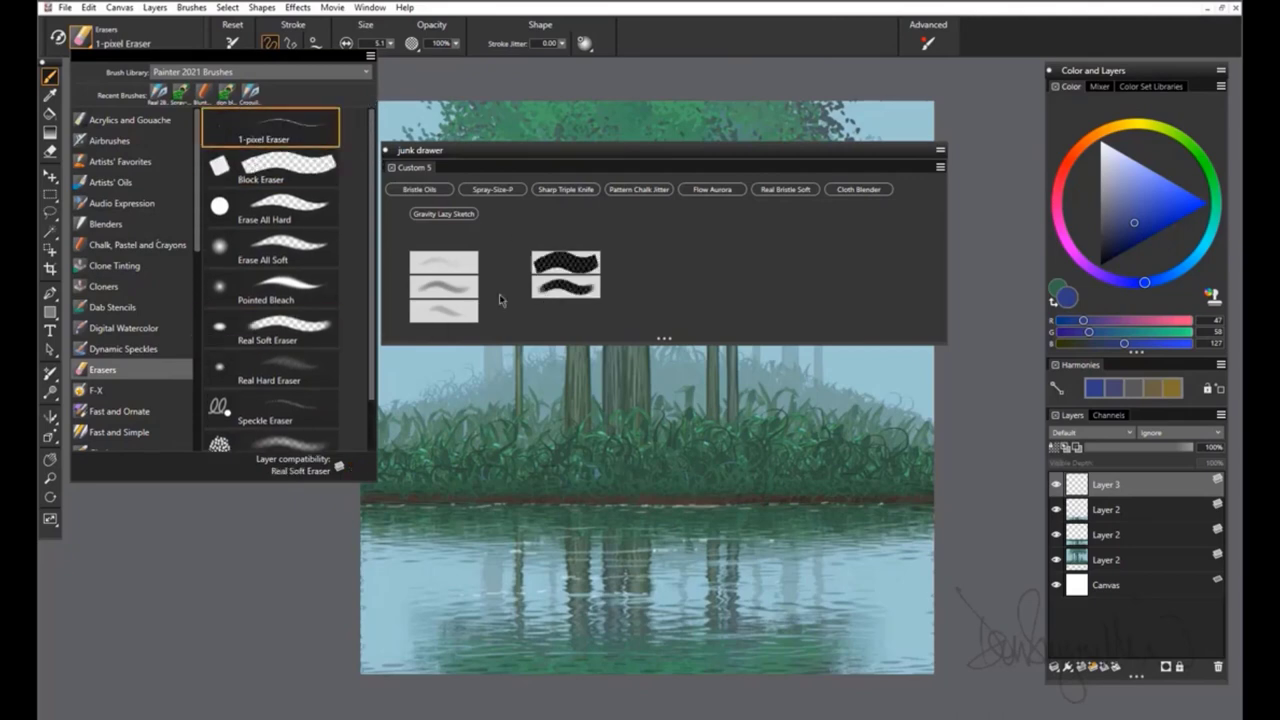
pyautogui.moveTo(258, 378)
pyautogui.mouseDown()
pyautogui.moveTo(506, 354)
pyautogui.moveTo(570, 313)
pyautogui.mouseUp()
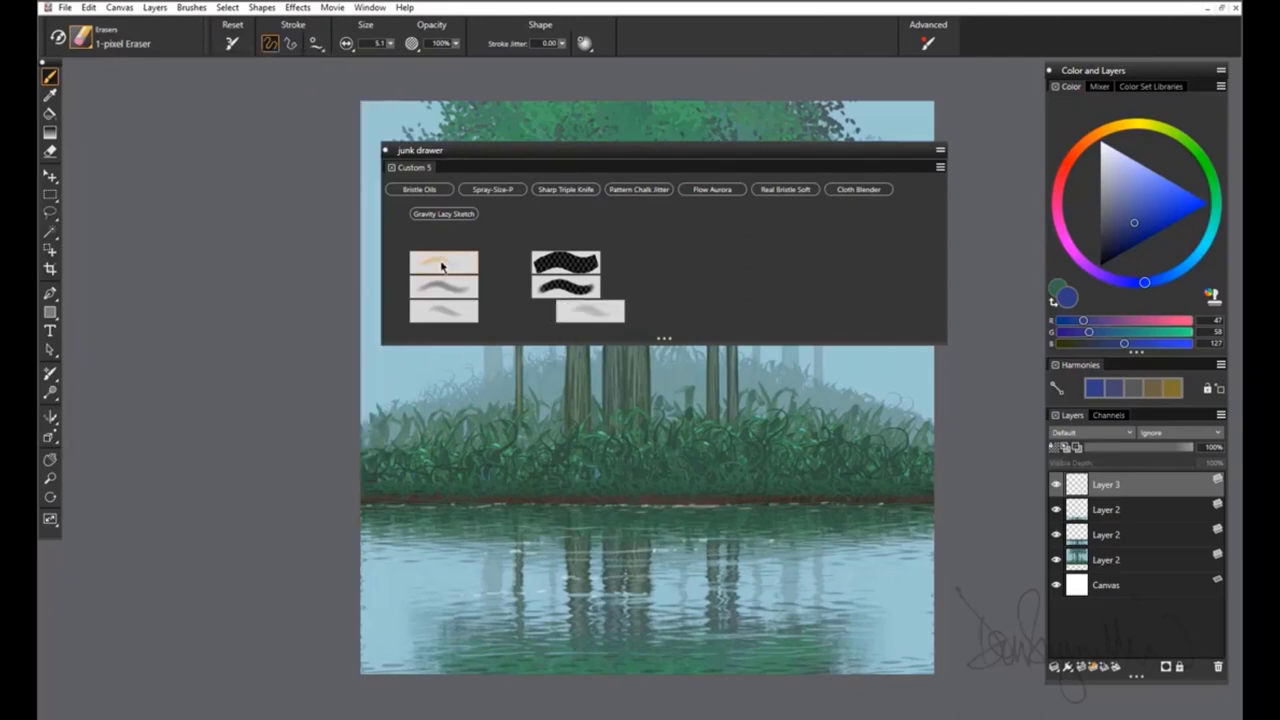
# - Switch Just Add Water, the other blenders, Block Eraser, Real Soft and Real Hard Eraser to Text View
pyautogui.rightClick(442, 266)
pyautogui.click(345, 340)
pyautogui.rightClick(438, 292)
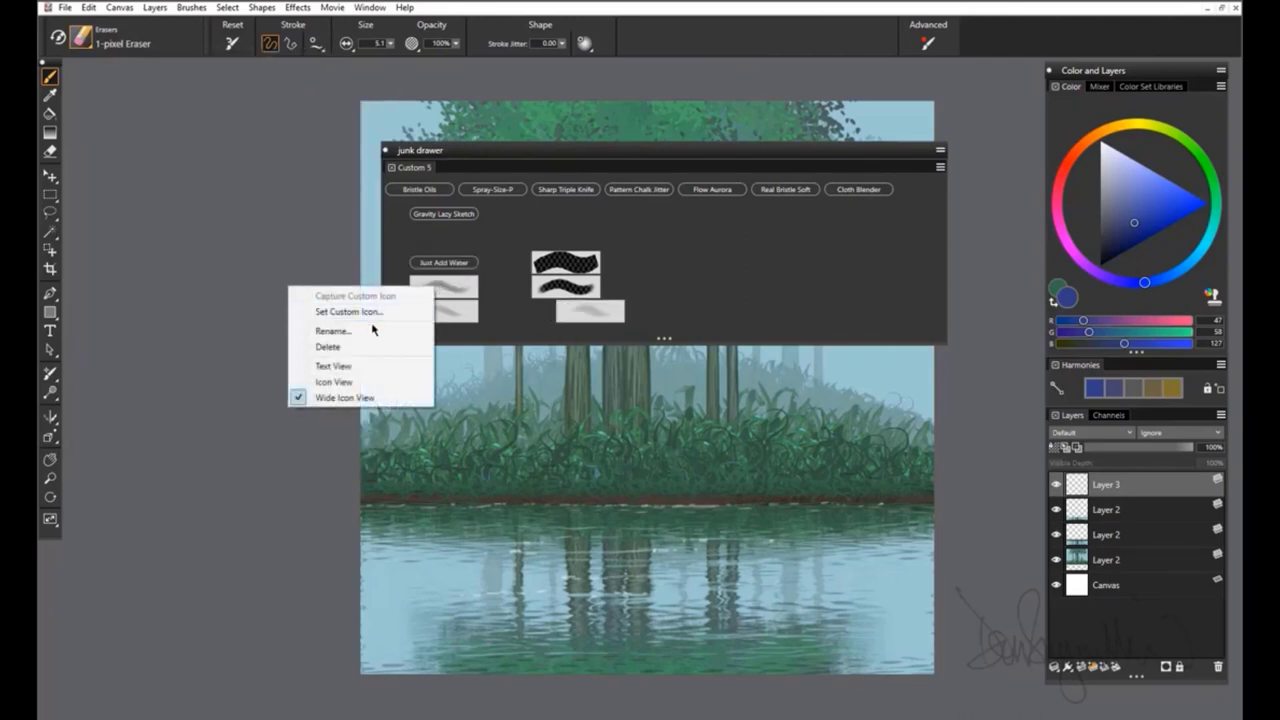
pyautogui.click(334, 366)
pyautogui.rightClick(556, 261)
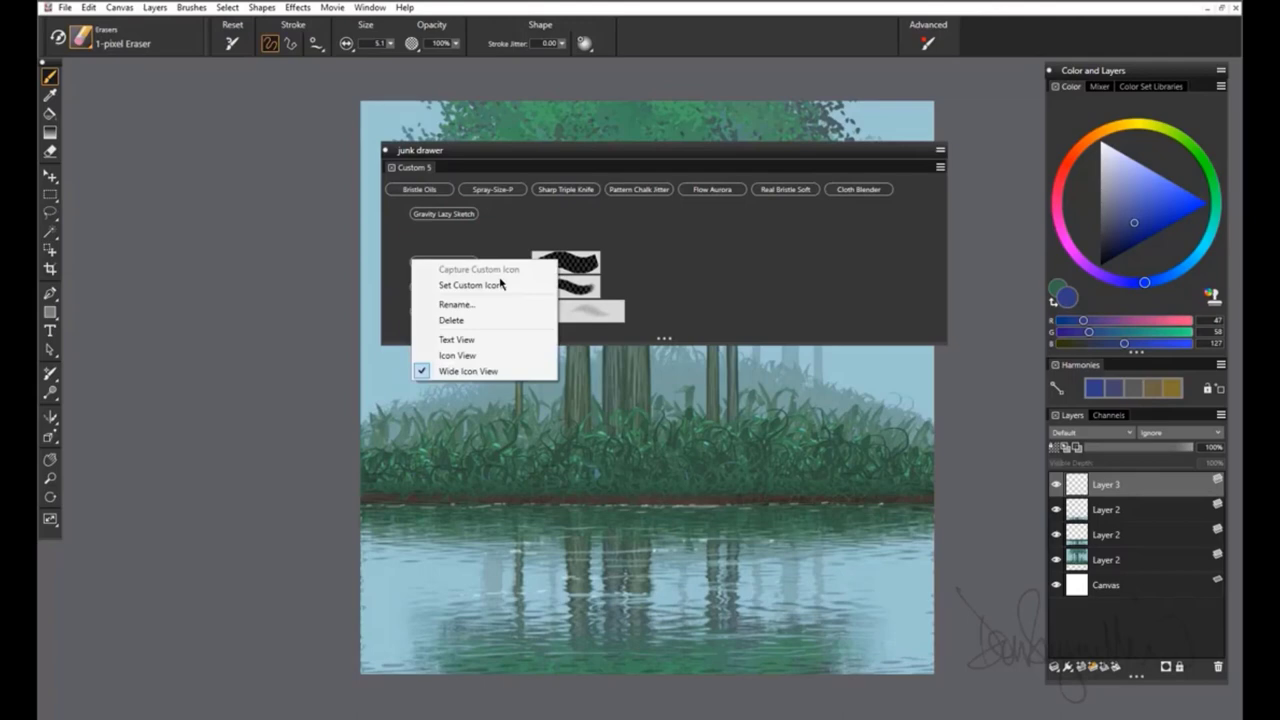
pyautogui.click(456, 339)
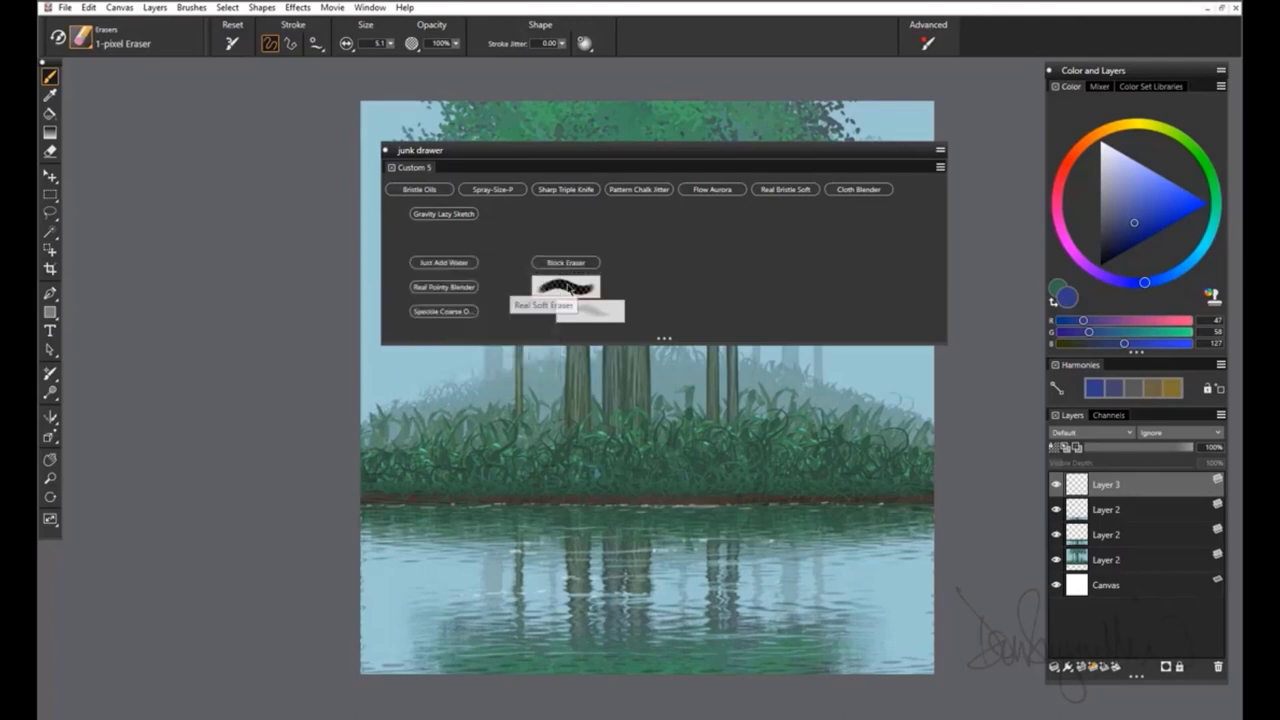
pyautogui.click(462, 370)
pyautogui.rightClick(587, 315)
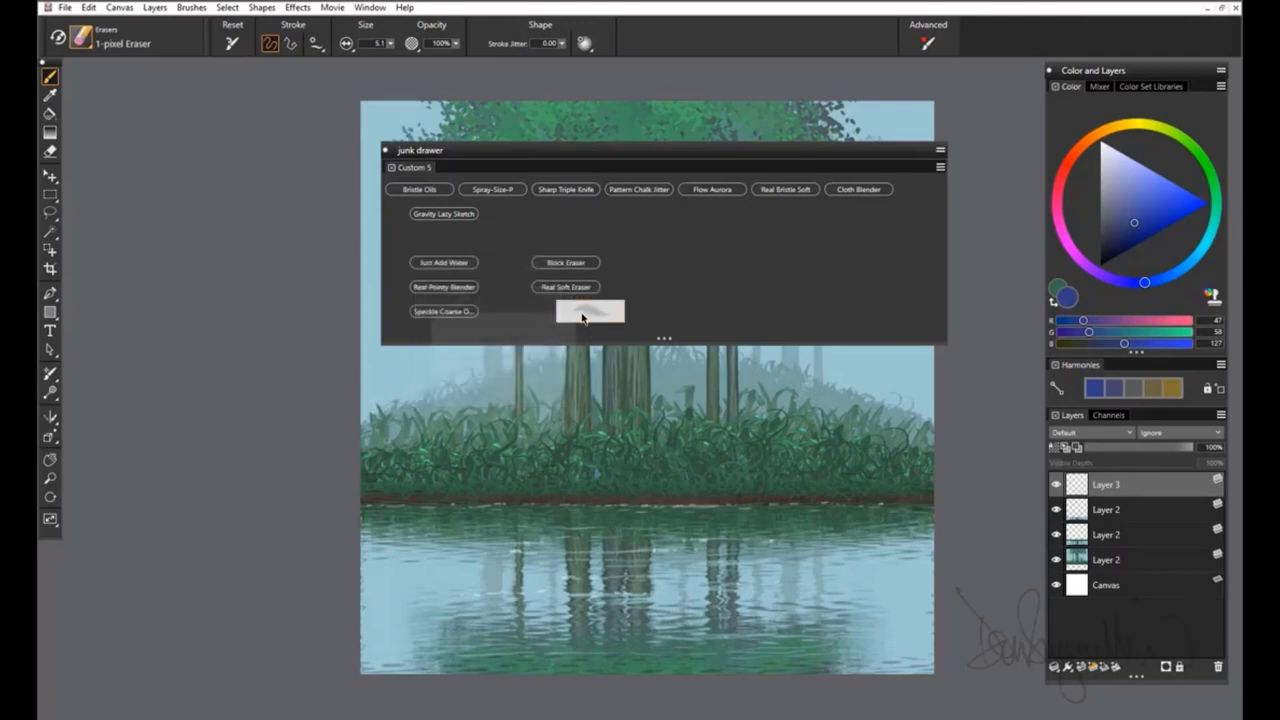
pyautogui.click(474, 392)
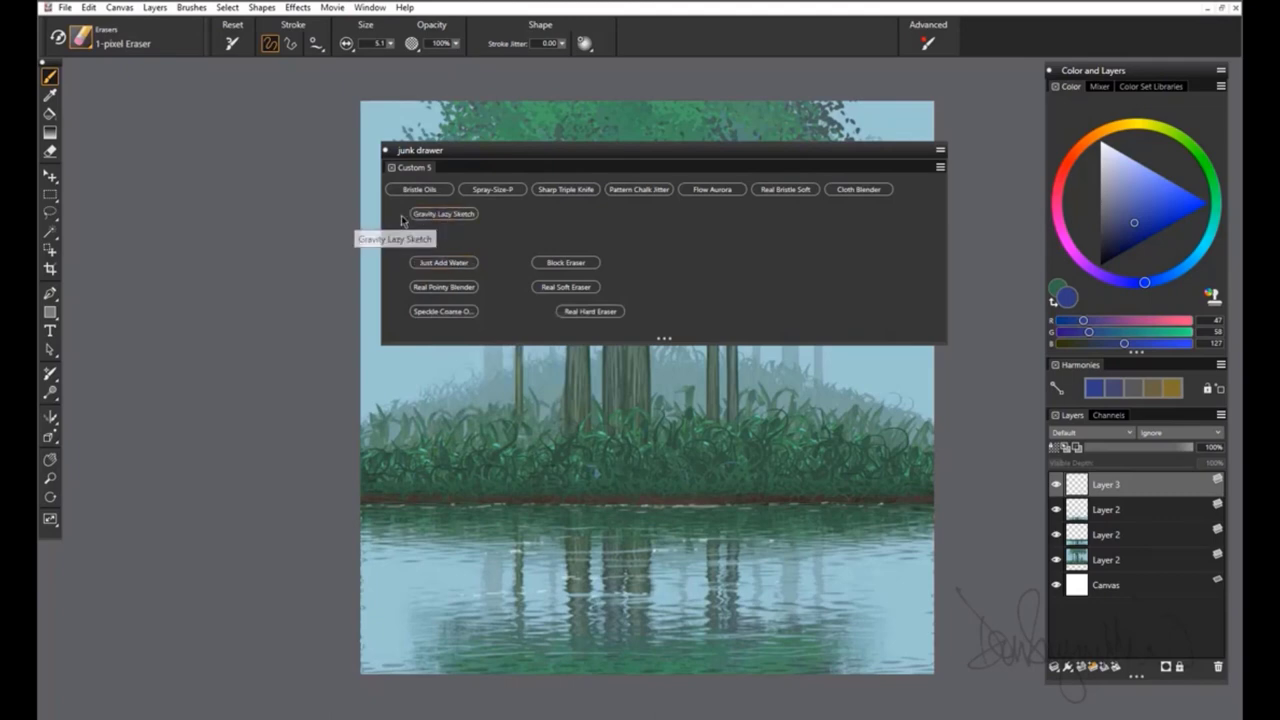
# - Arrange the painting brushes into three rows, from Gravity Lazy Sketch to Flow Aurora
pyautogui.moveTo(455, 218)
pyautogui.mouseDown()
pyautogui.moveTo(406, 215)
pyautogui.moveTo(420, 225)
pyautogui.moveTo(420, 214)
pyautogui.mouseUp()
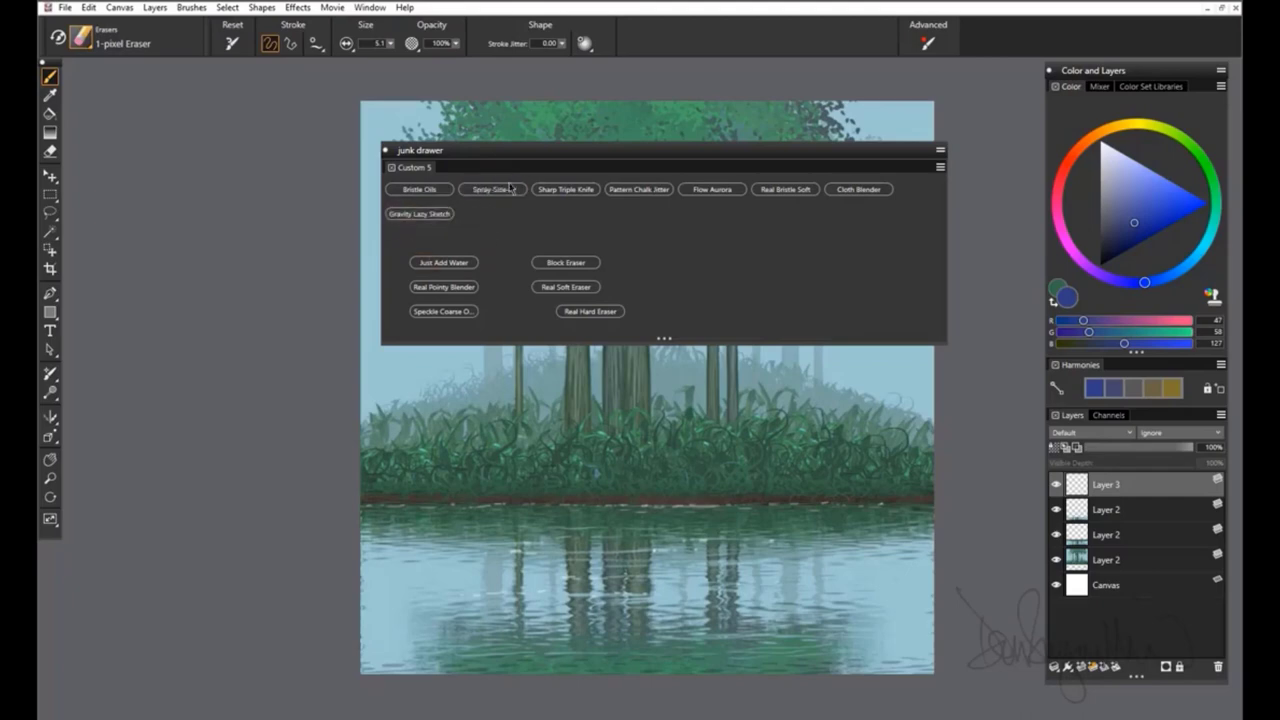
pyautogui.moveTo(492, 189); pyautogui.dragTo(491, 214)
pyautogui.moveTo(555, 190); pyautogui.dragTo(490, 195)
pyautogui.moveTo(636, 190); pyautogui.dragTo(420, 238)
pyautogui.moveTo(712, 190); pyautogui.dragTo(493, 238)
pyautogui.moveTo(785, 189); pyautogui.dragTo(562, 195)
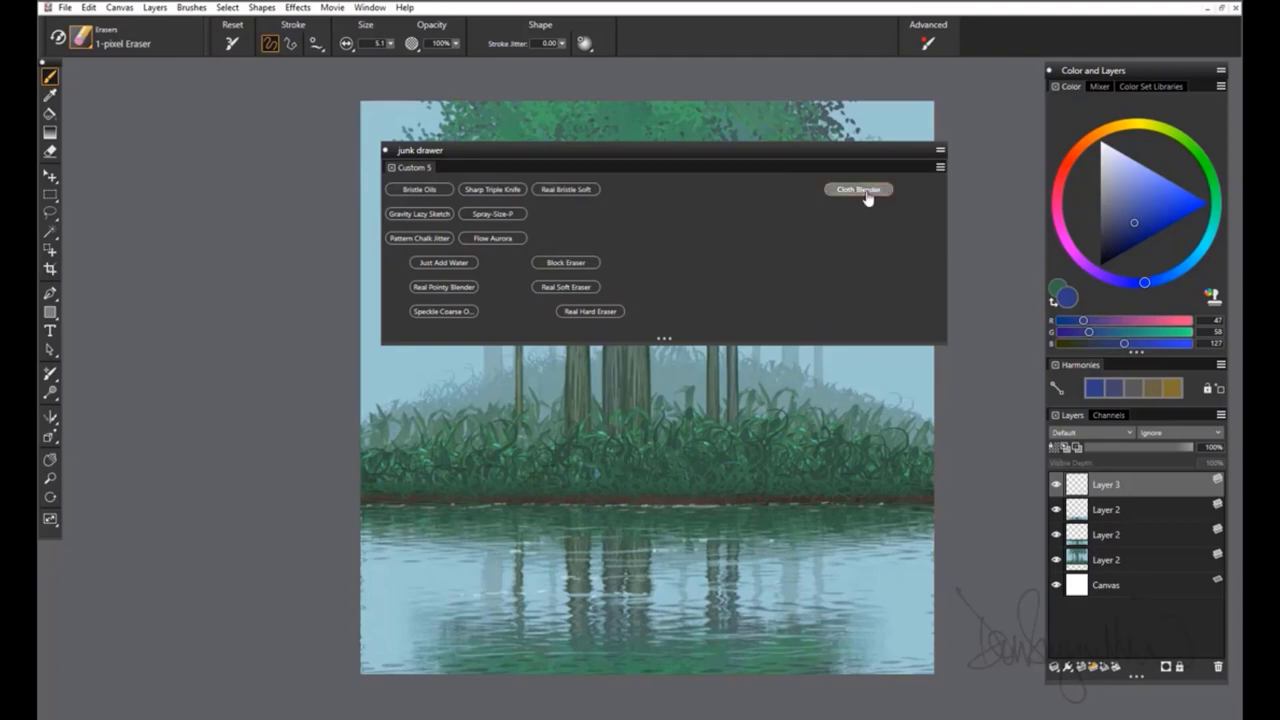
pyautogui.moveTo(866, 192); pyautogui.dragTo(565, 213)
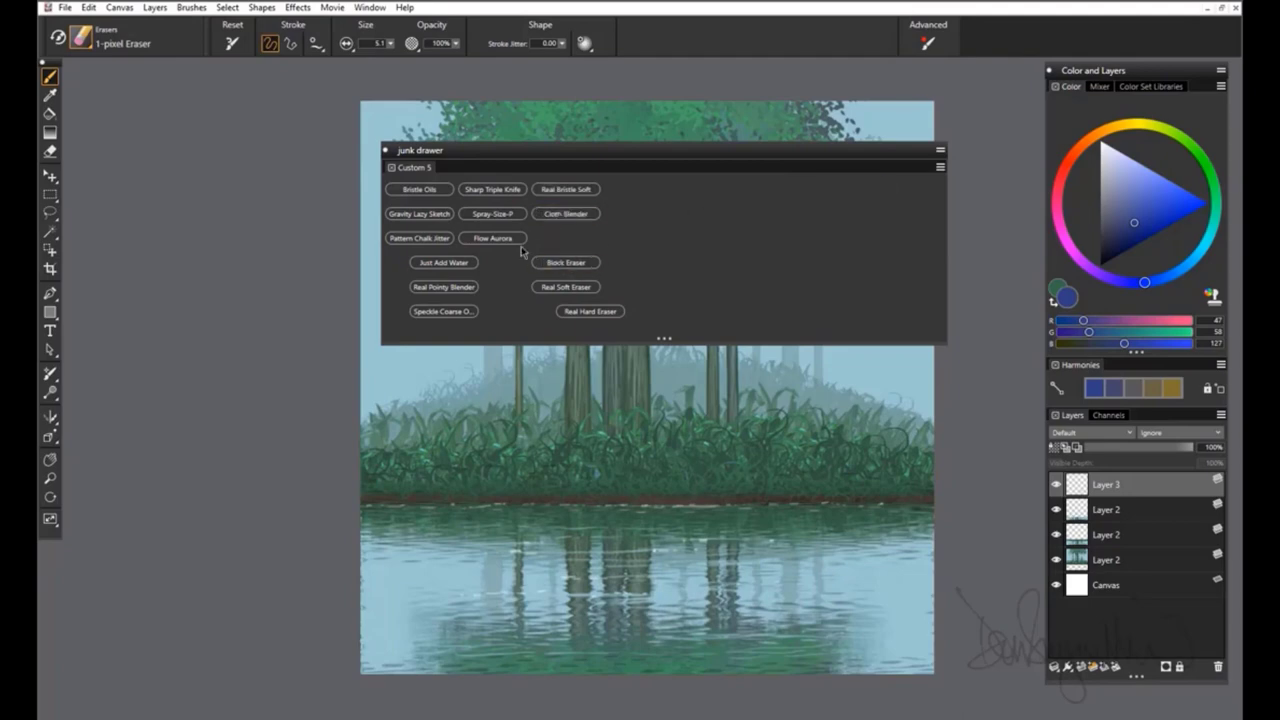
# - Group blenders, erasers and Cloth Blender together on the right, and remove Real Bristle Soft
pyautogui.moveTo(444, 262); pyautogui.dragTo(688, 190)
pyautogui.moveTo(565, 263)
pyautogui.mouseDown()
pyautogui.moveTo(673, 207)
pyautogui.moveTo(800, 206)
pyautogui.moveTo(761, 189)
pyautogui.mouseUp()
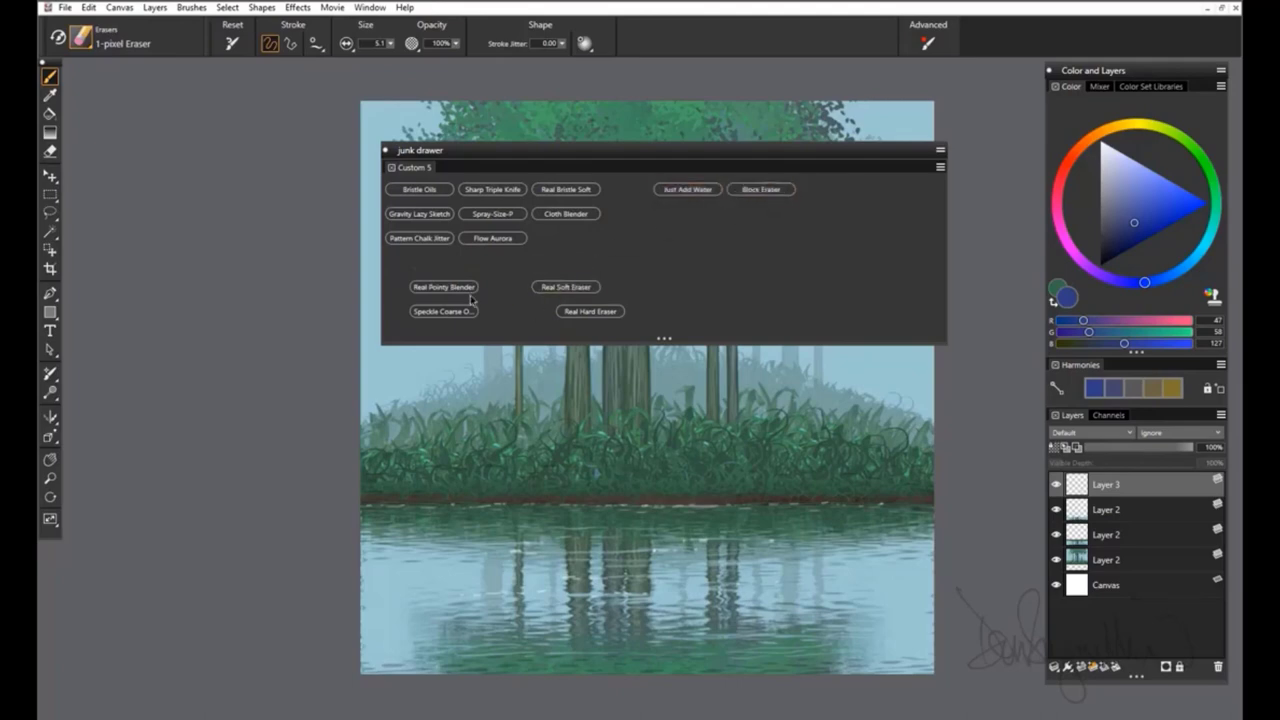
pyautogui.moveTo(436, 290); pyautogui.dragTo(663, 213)
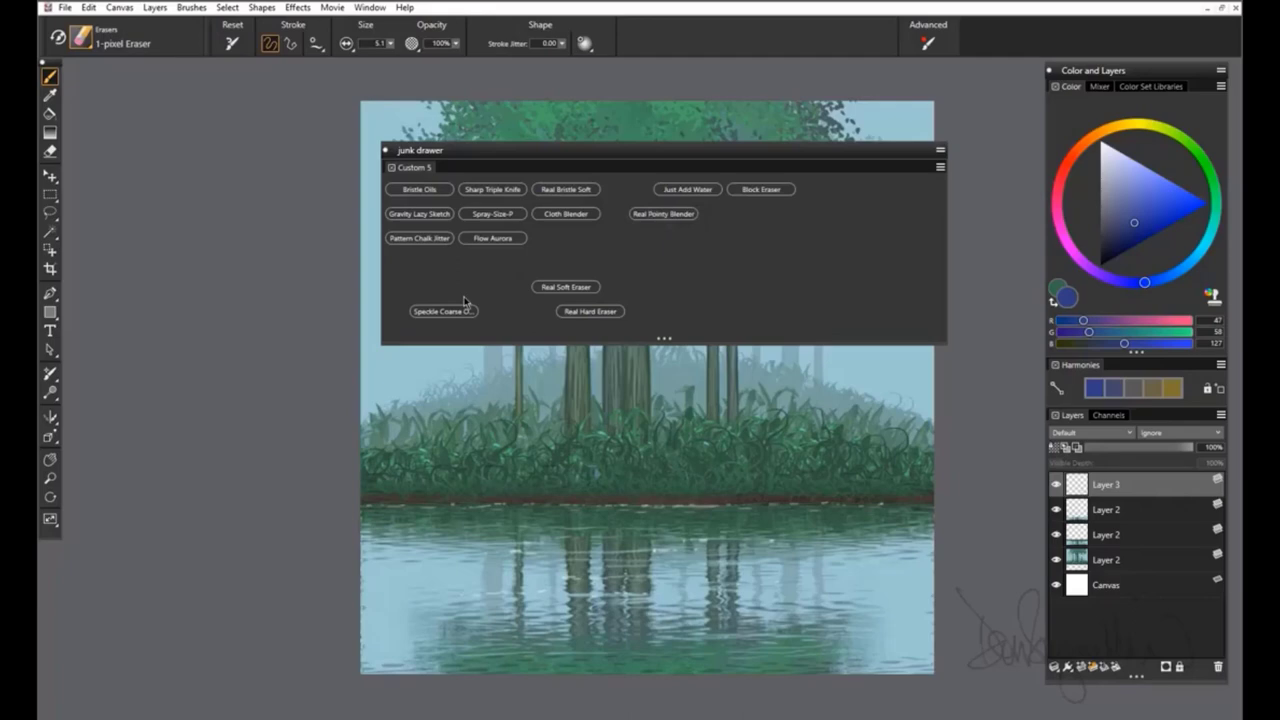
pyautogui.moveTo(445, 311); pyautogui.dragTo(663, 237)
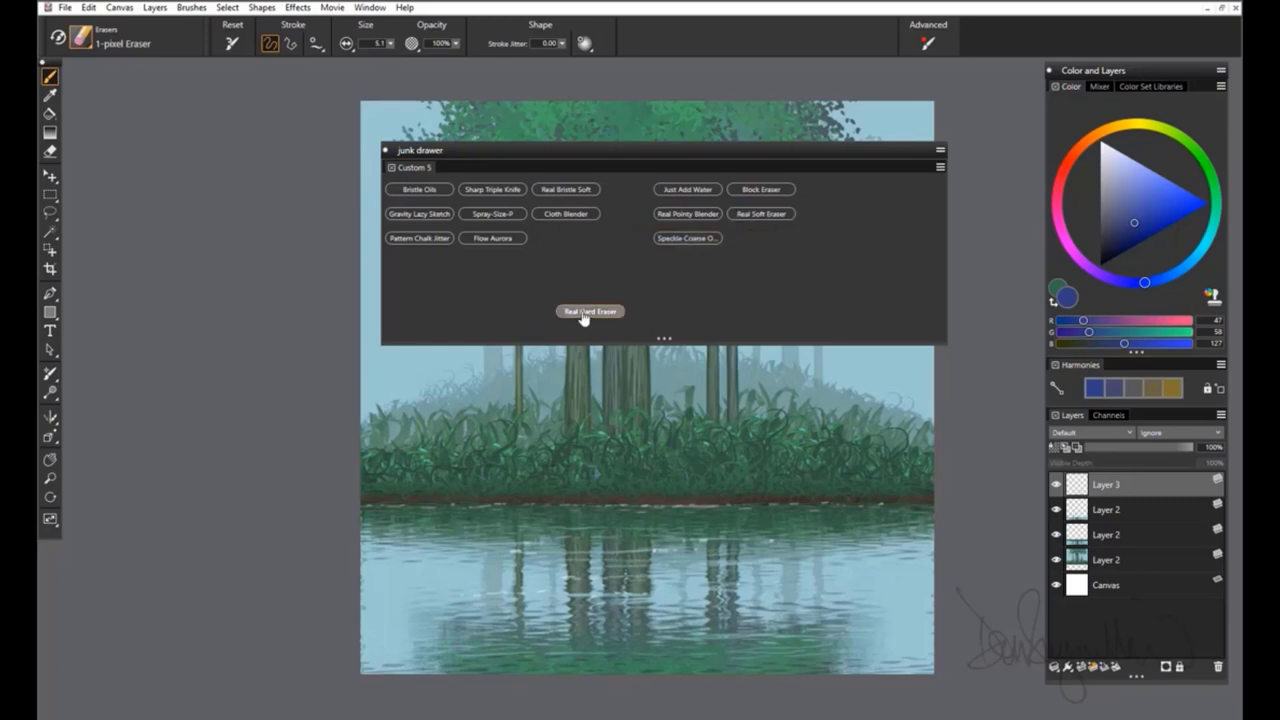
pyautogui.moveTo(588, 316)
pyautogui.mouseDown()
pyautogui.moveTo(742, 272)
pyautogui.moveTo(649, 320)
pyautogui.moveTo(656, 254)
pyautogui.moveTo(649, 322)
pyautogui.moveTo(651, 252)
pyautogui.moveTo(636, 288)
pyautogui.mouseUp()
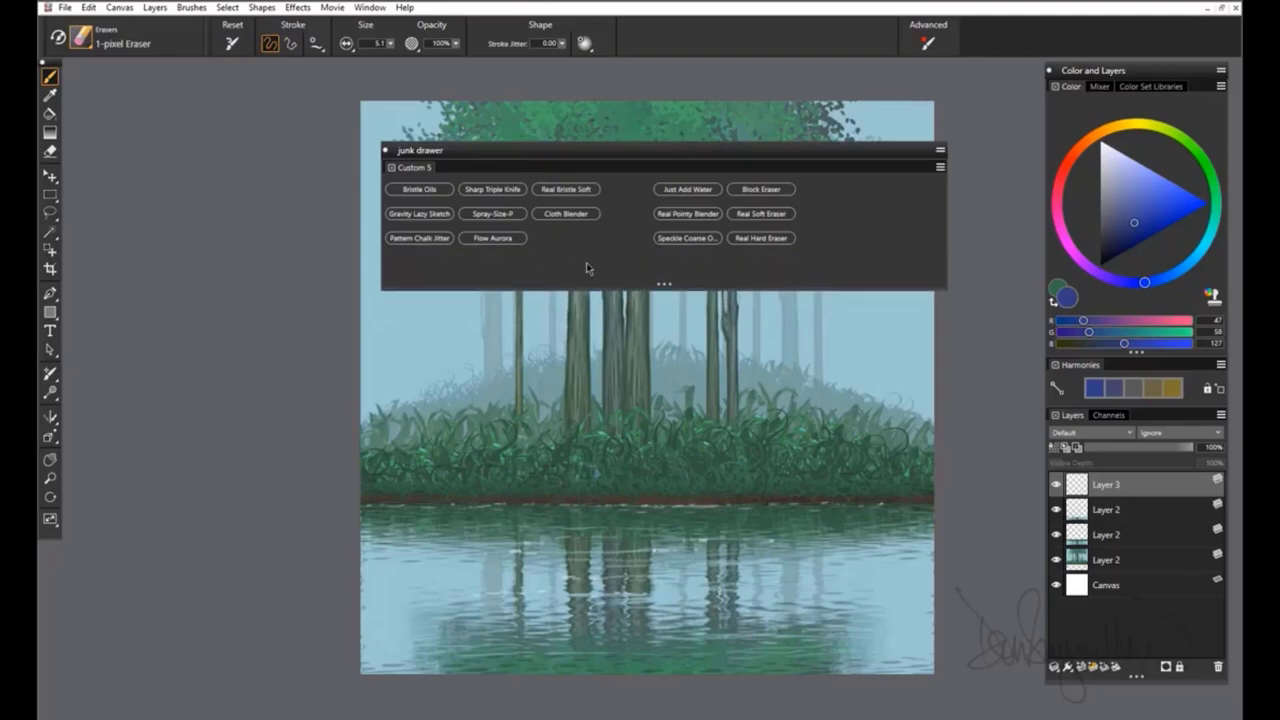
pyautogui.moveTo(565, 213); pyautogui.dragTo(688, 262)
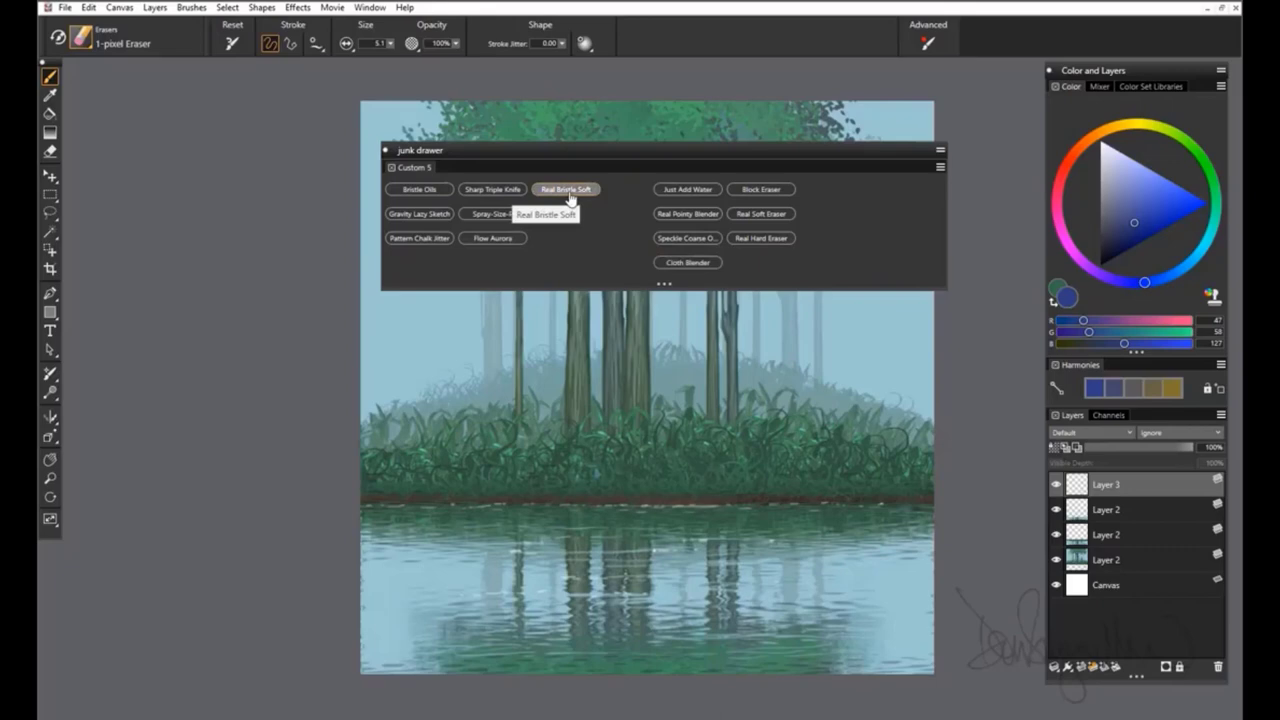
pyautogui.moveTo(568, 191); pyautogui.dragTo(254, 240)
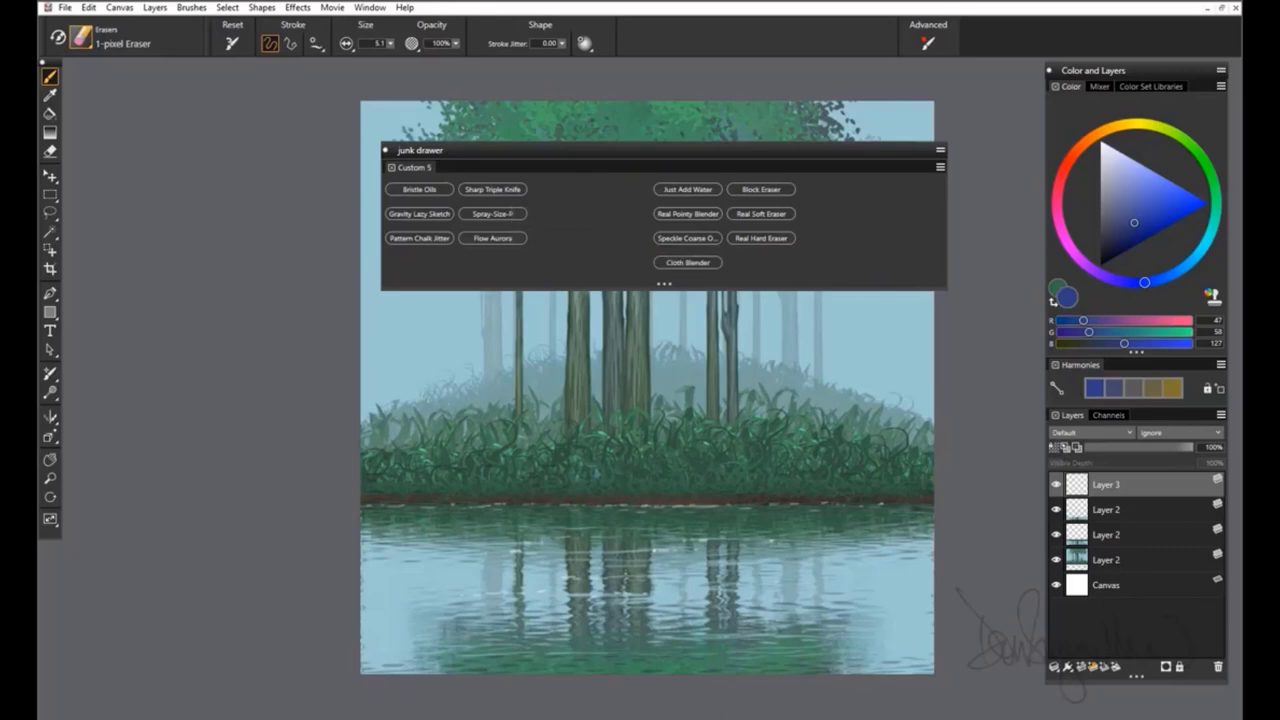
# - Rename Custom 5 to 'Brushes' in the Custom Palette Organizer and close the organizer
pyautogui.moveTo(618, 156); pyautogui.dragTo(370, 186)
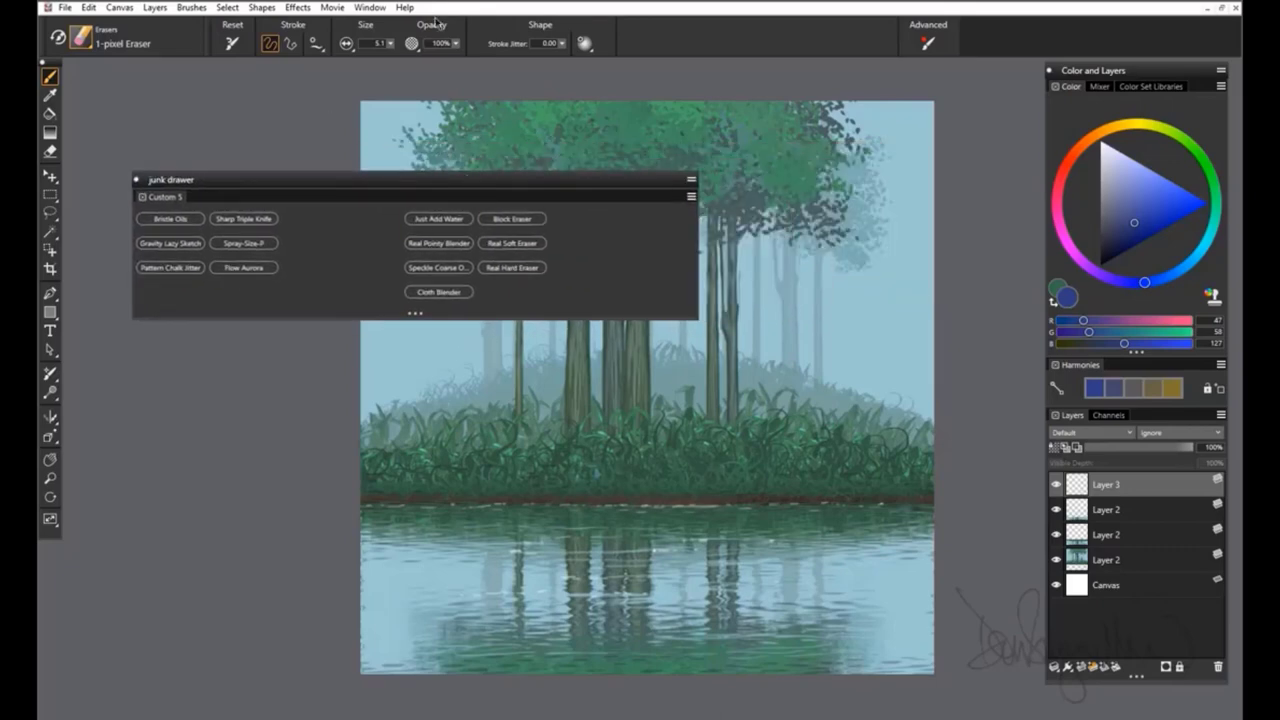
pyautogui.click(370, 8)
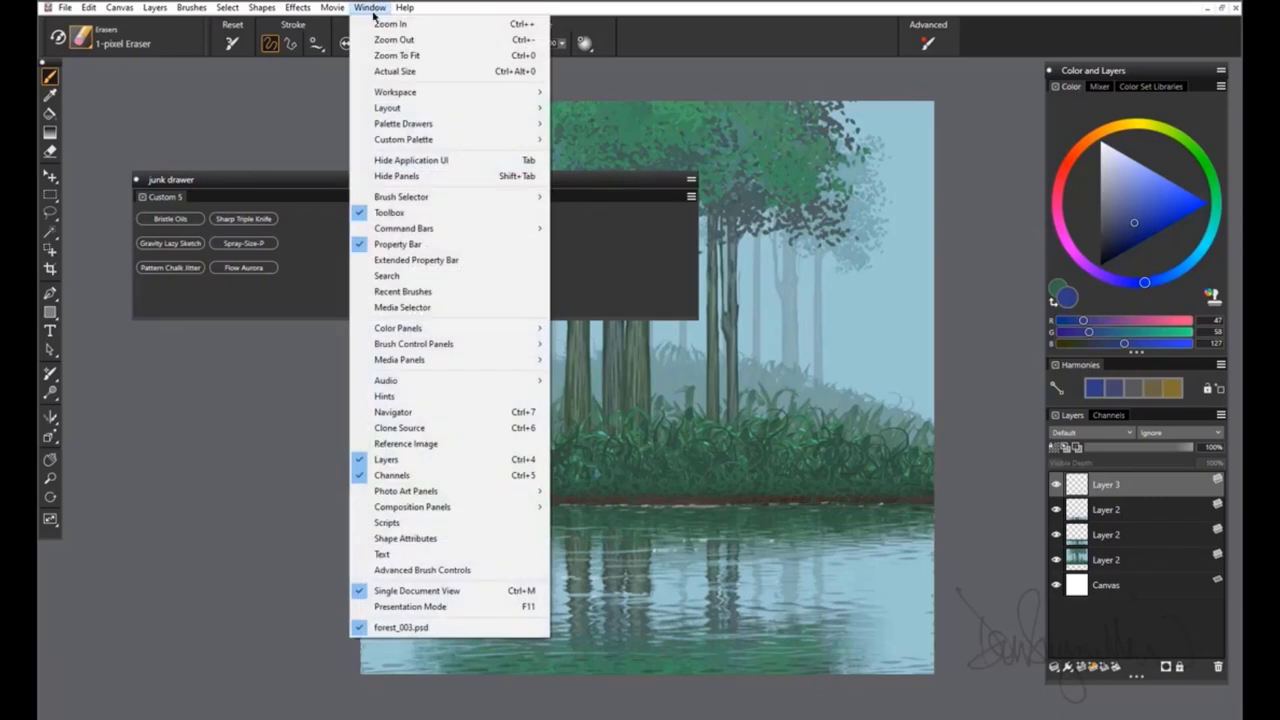
pyautogui.moveTo(402, 141)
pyautogui.click(591, 140)
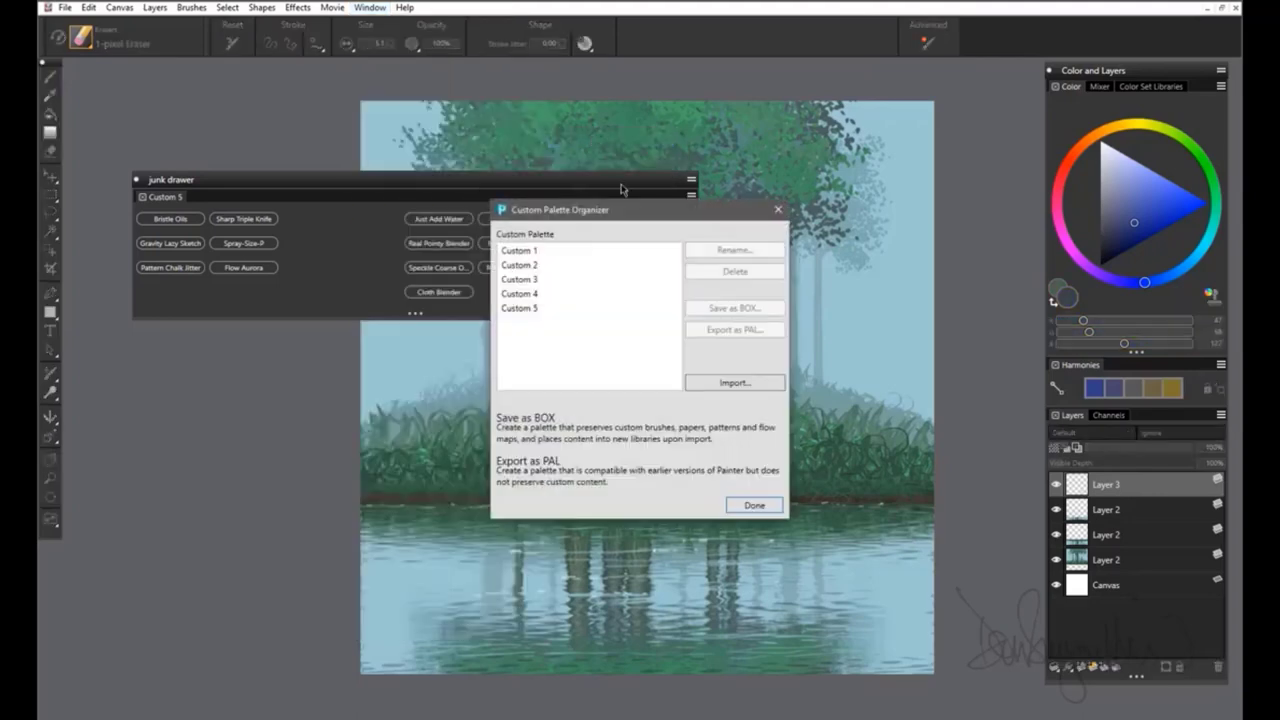
pyautogui.click(519, 310)
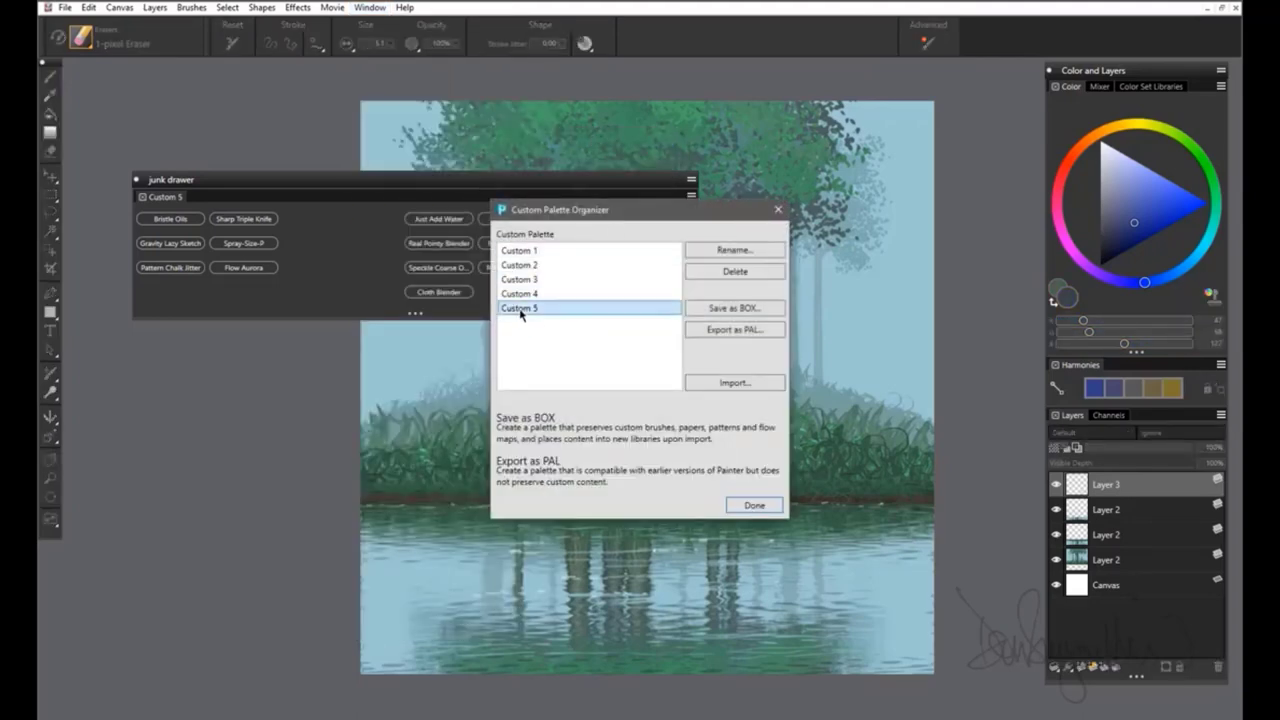
pyautogui.click(728, 250)
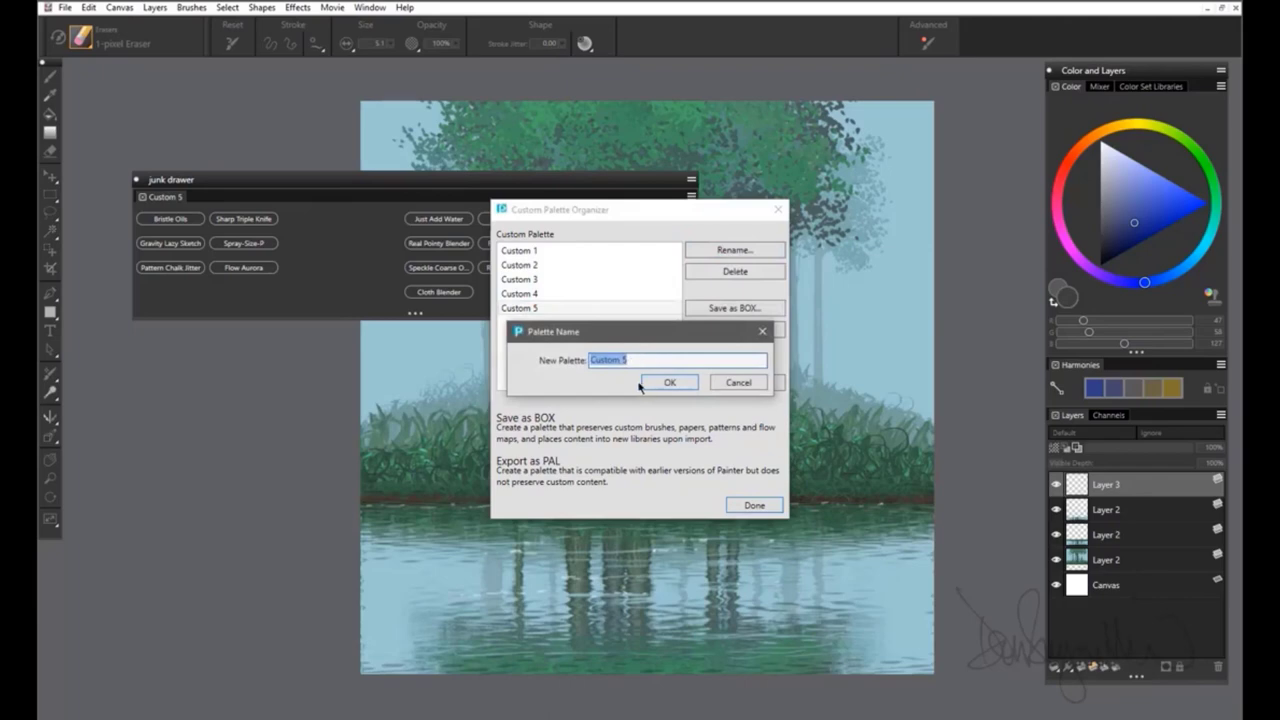
pyautogui.write('Brushes')
pyautogui.click(669, 383)
pyautogui.moveTo(600, 209)
pyautogui.mouseDown()
pyautogui.moveTo(867, 80)
pyautogui.moveTo(826, 123)
pyautogui.mouseUp()
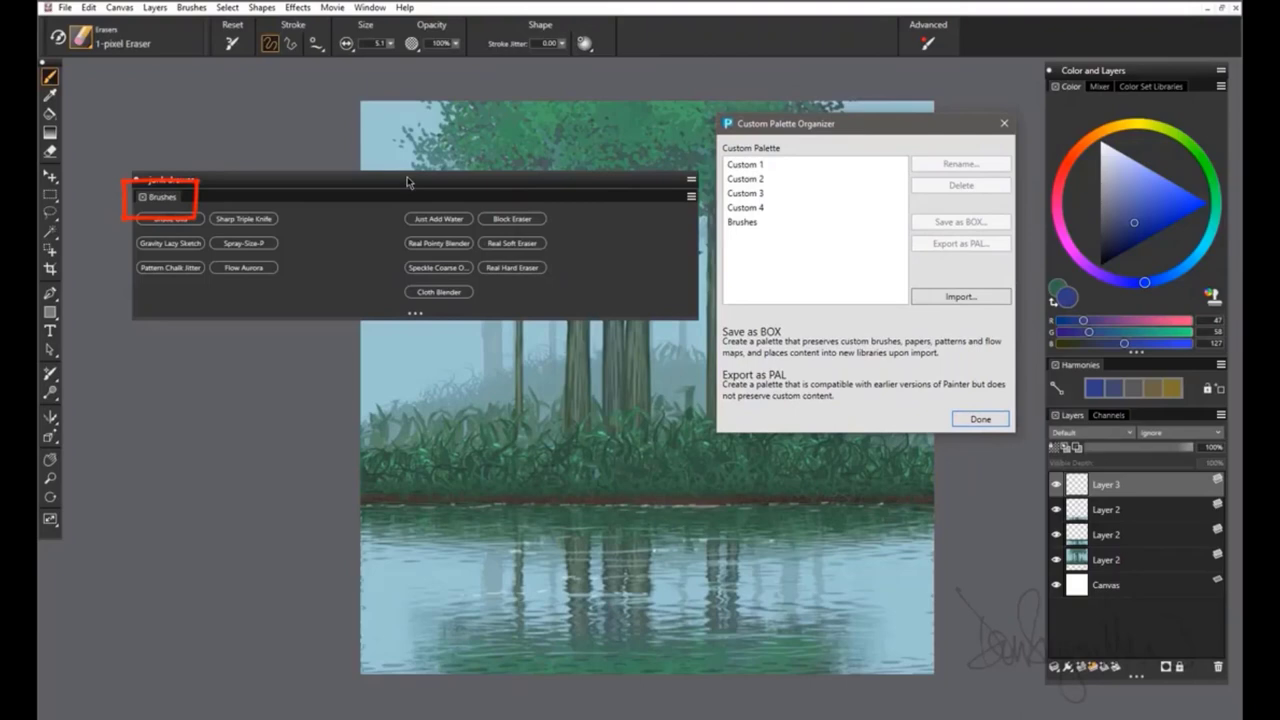
pyautogui.click(980, 419)
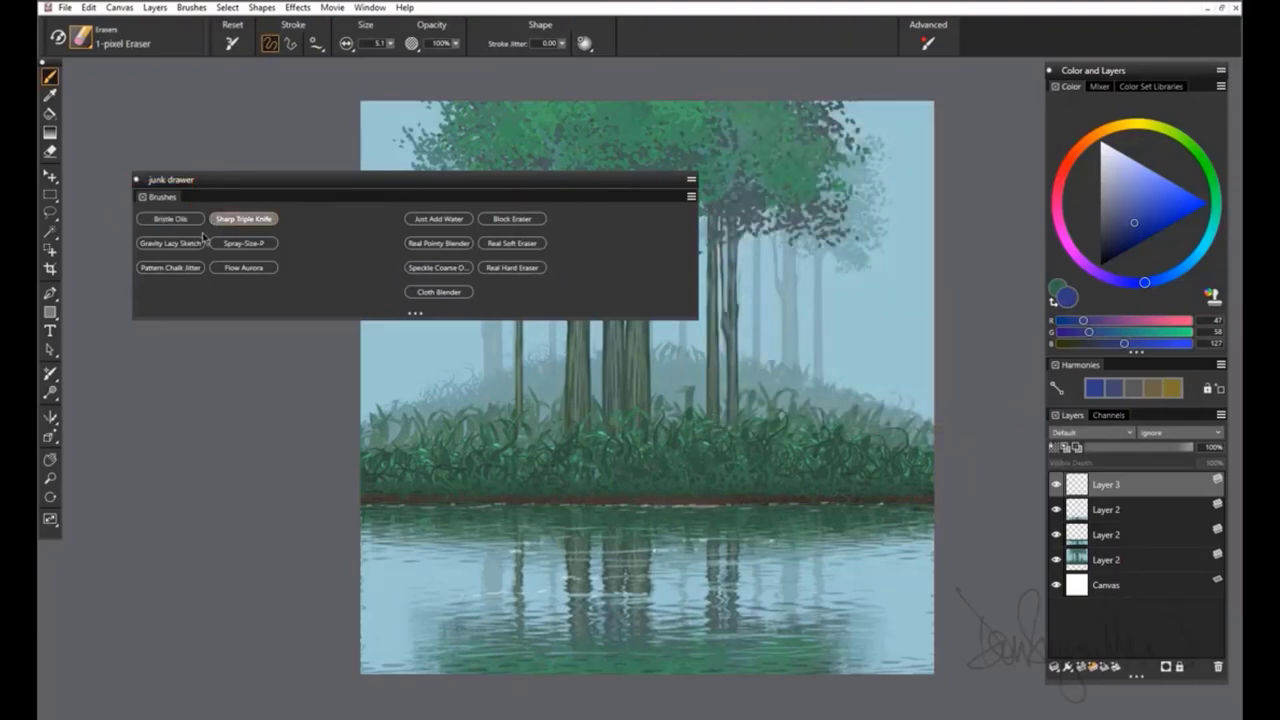
# - Open the Papers panel and drag New Streaks out into a new, enlarged Custom 6 palette
pyautogui.click(369, 8)
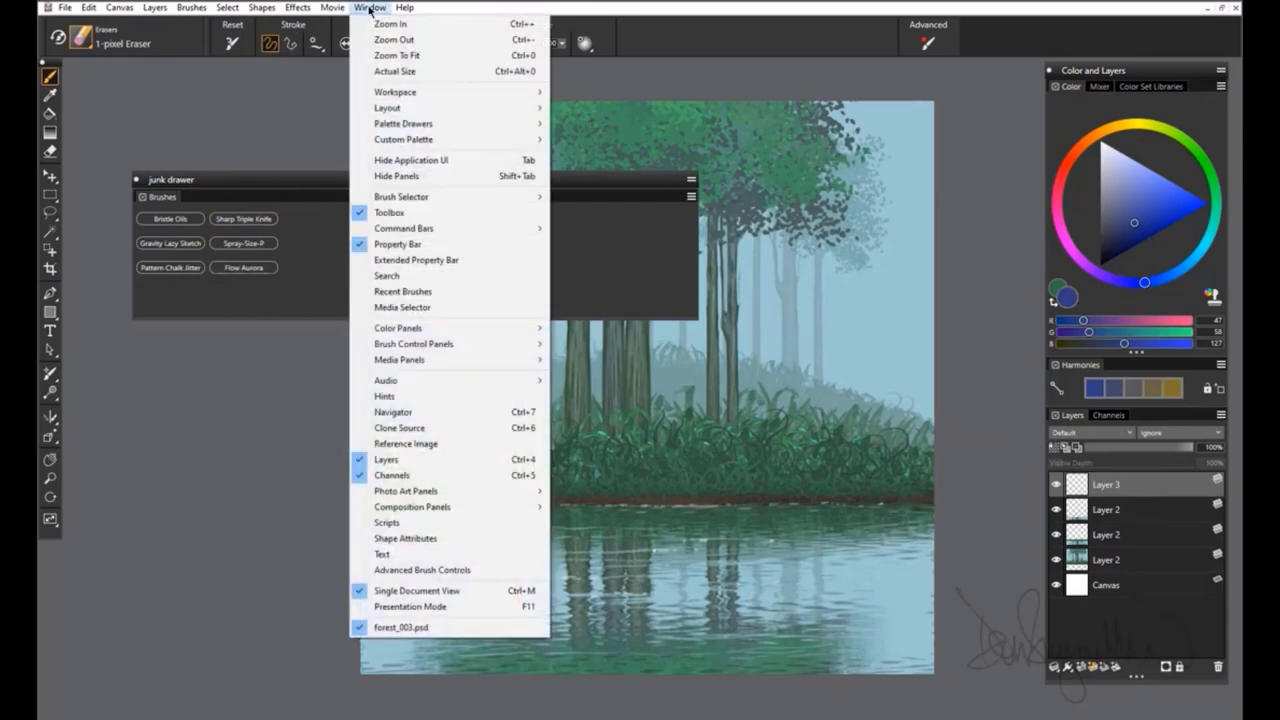
pyautogui.moveTo(404, 364)
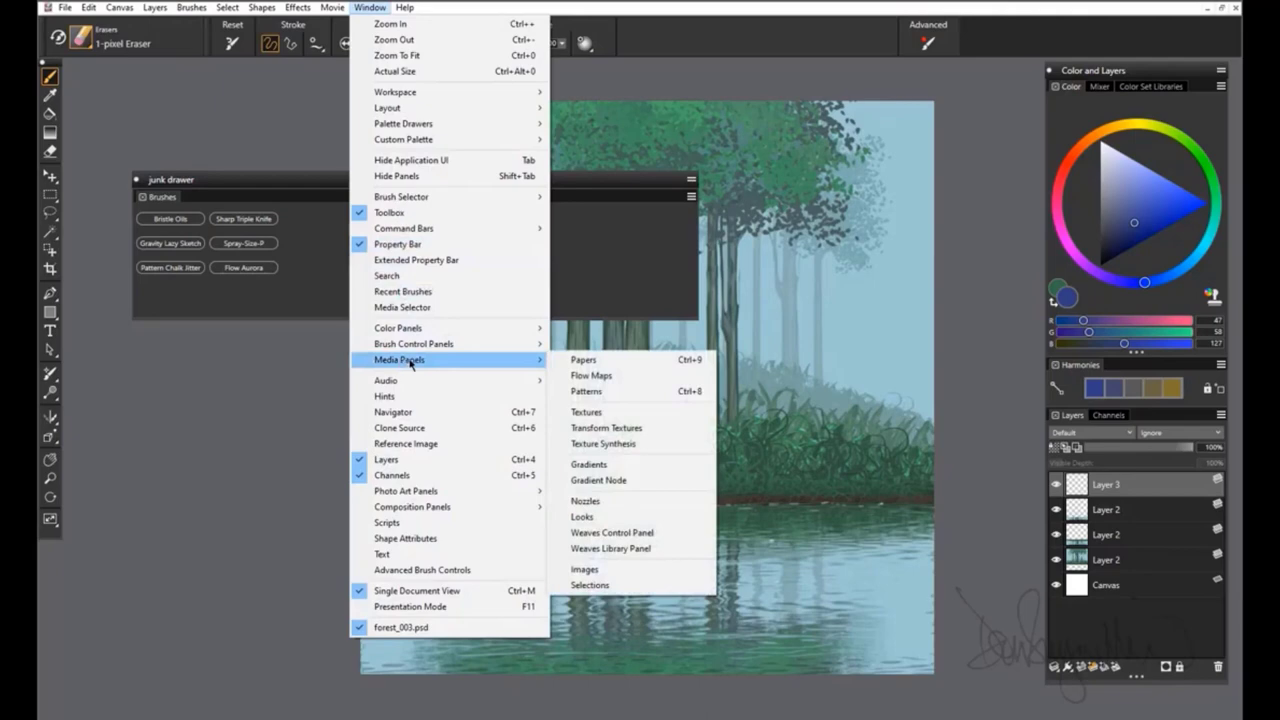
pyautogui.click(584, 361)
pyautogui.moveTo(160, 86); pyautogui.dragTo(845, 78)
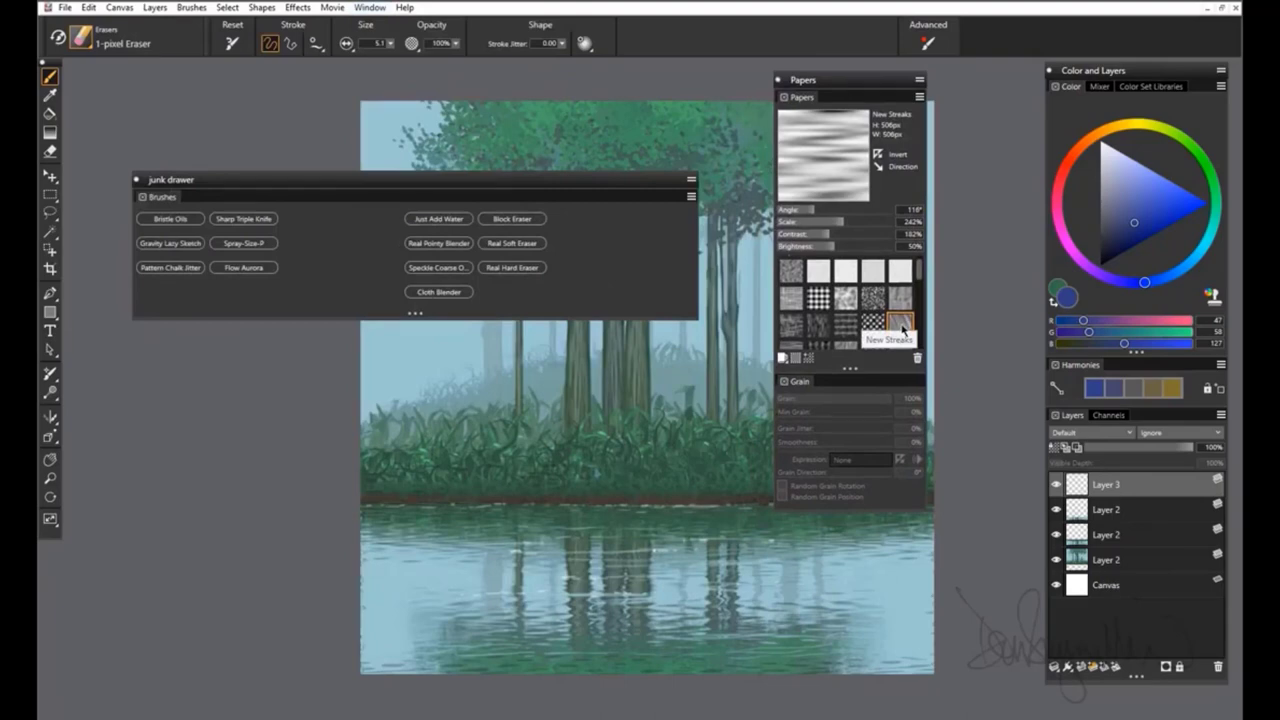
pyautogui.moveTo(903, 330); pyautogui.dragTo(190, 450)
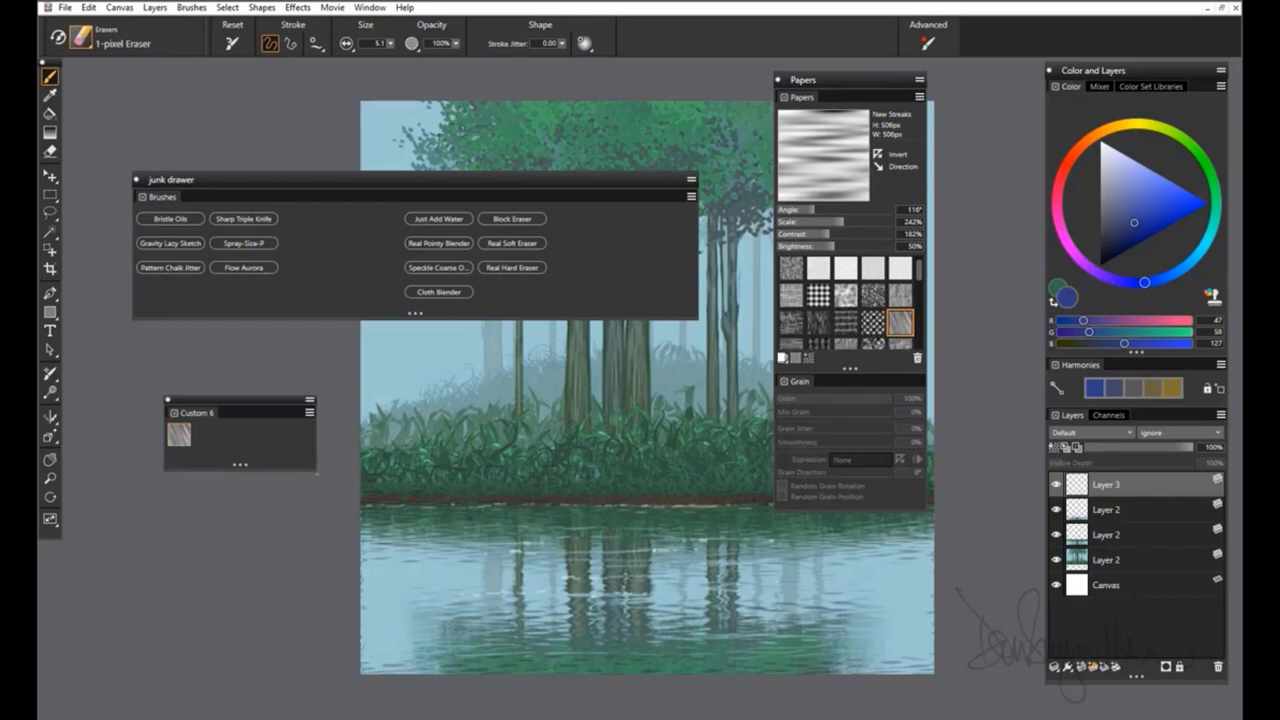
pyautogui.moveTo(313, 470); pyautogui.dragTo(508, 574)
# - Add more paper textures to Custom 6 and dock it into the junk drawer beside Brushes
pyautogui.moveTo(818, 320); pyautogui.dragTo(675, 345)
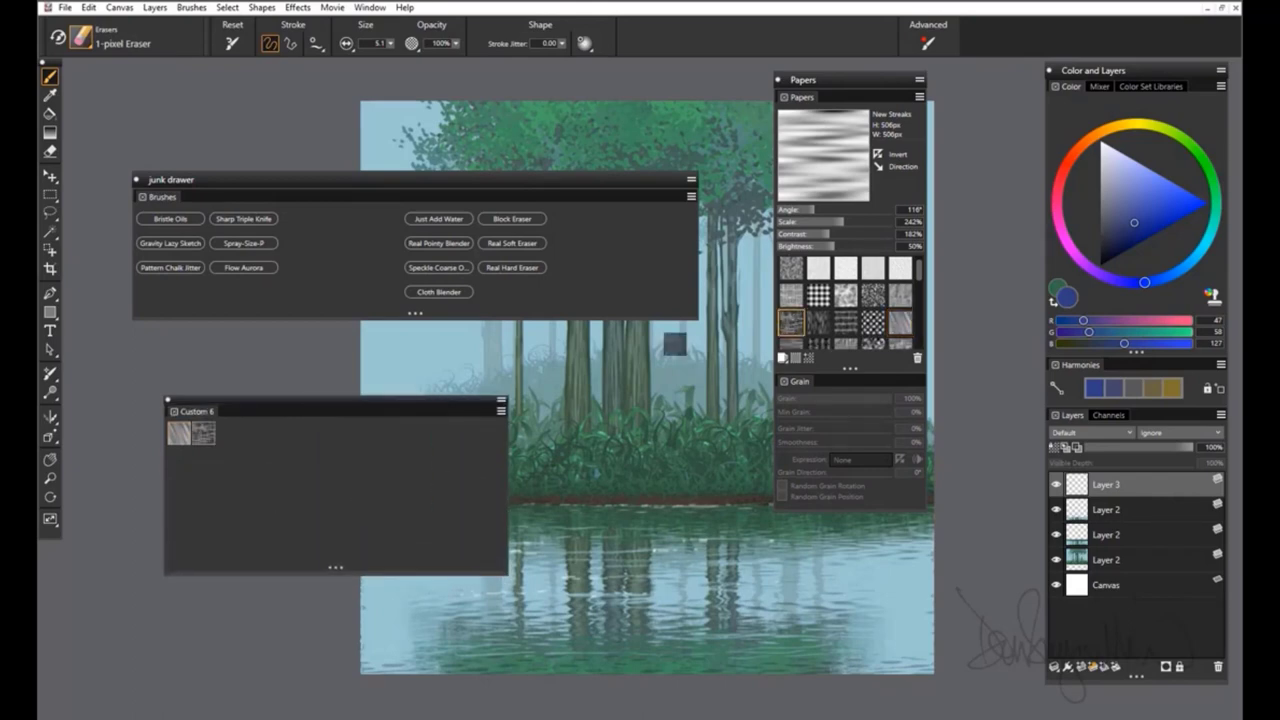
pyautogui.moveTo(182, 458); pyautogui.dragTo(180, 457)
pyautogui.moveTo(873, 320); pyautogui.dragTo(203, 457)
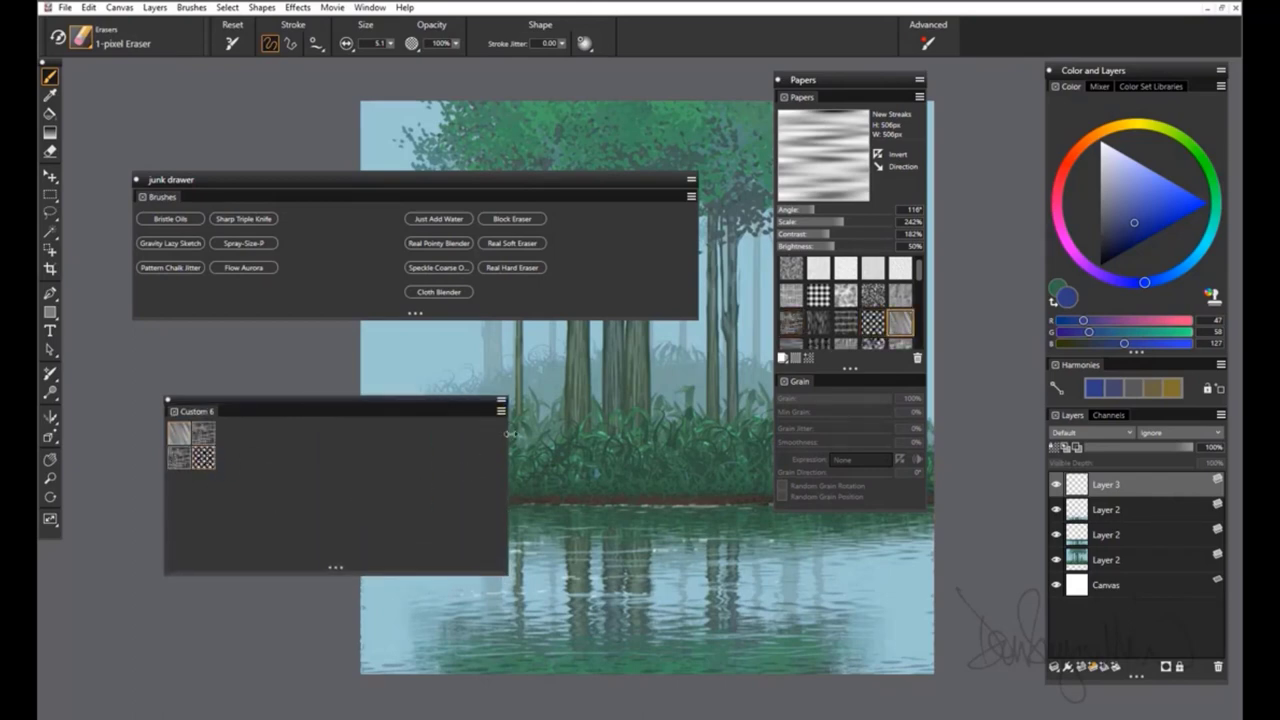
pyautogui.scroll(-3, 811, 329)
pyautogui.moveTo(875, 285); pyautogui.dragTo(229, 432)
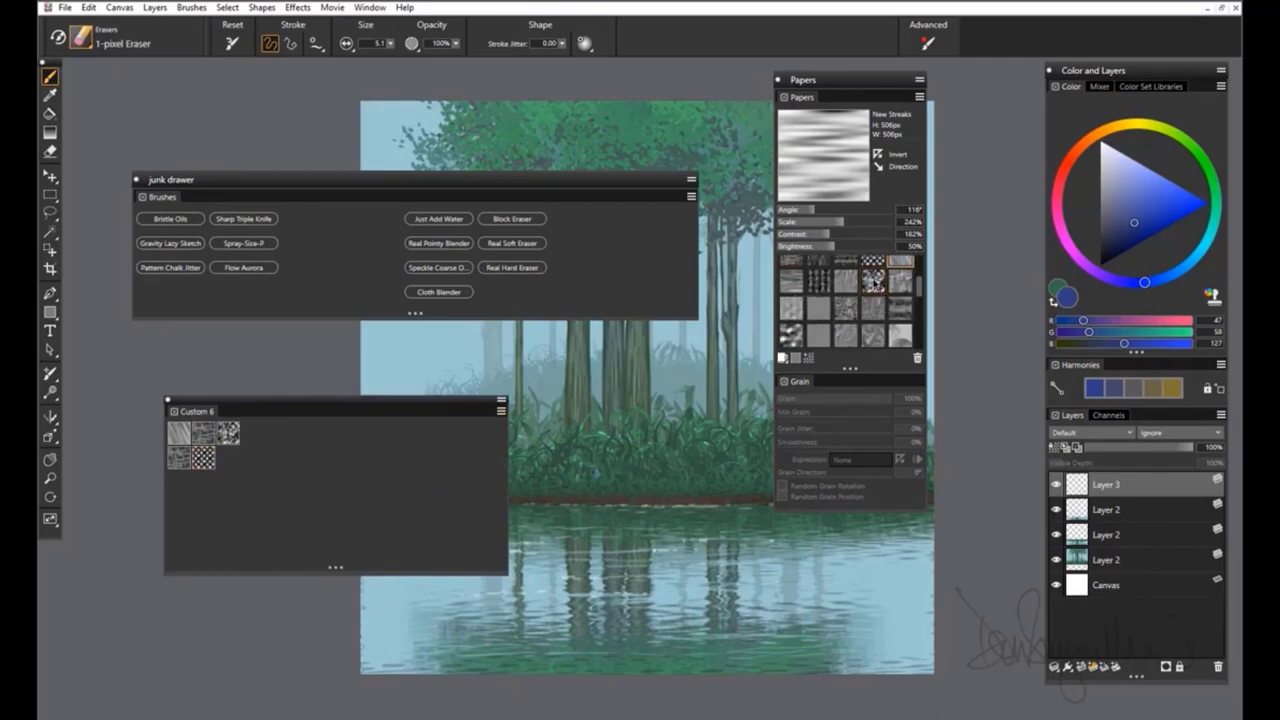
pyautogui.moveTo(791, 330); pyautogui.dragTo(228, 457)
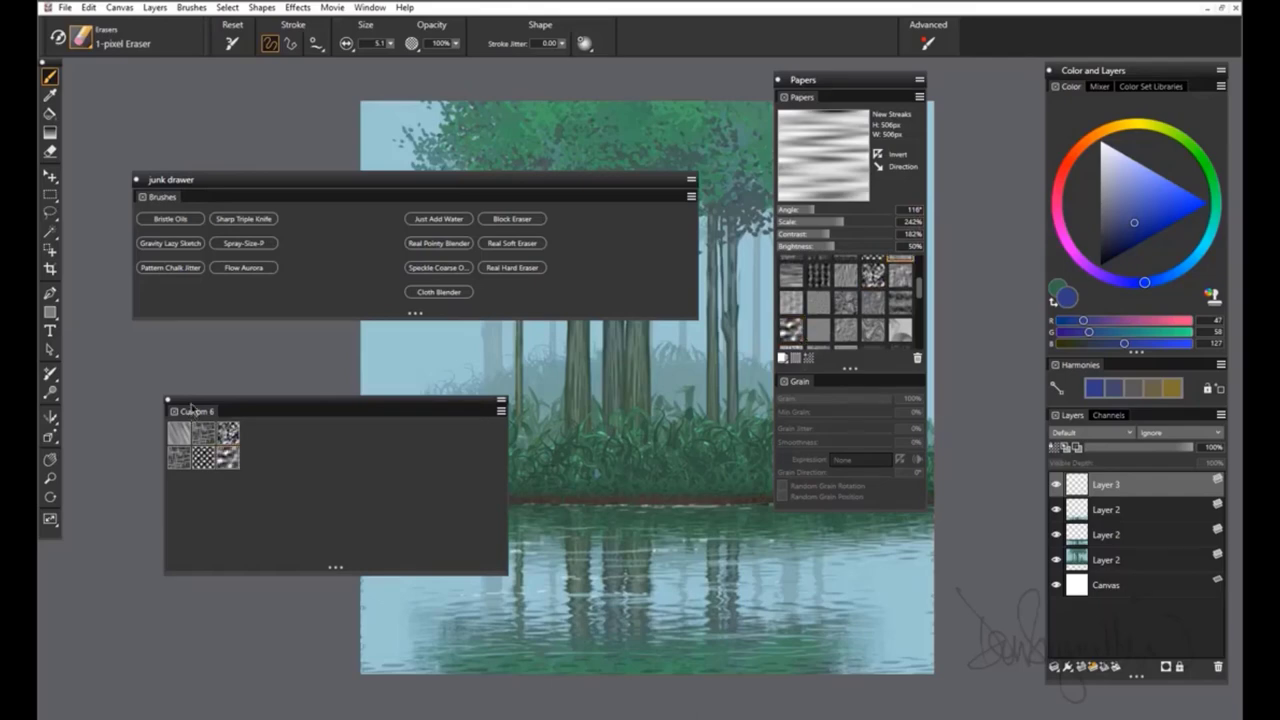
pyautogui.moveTo(191, 407); pyautogui.dragTo(178, 197)
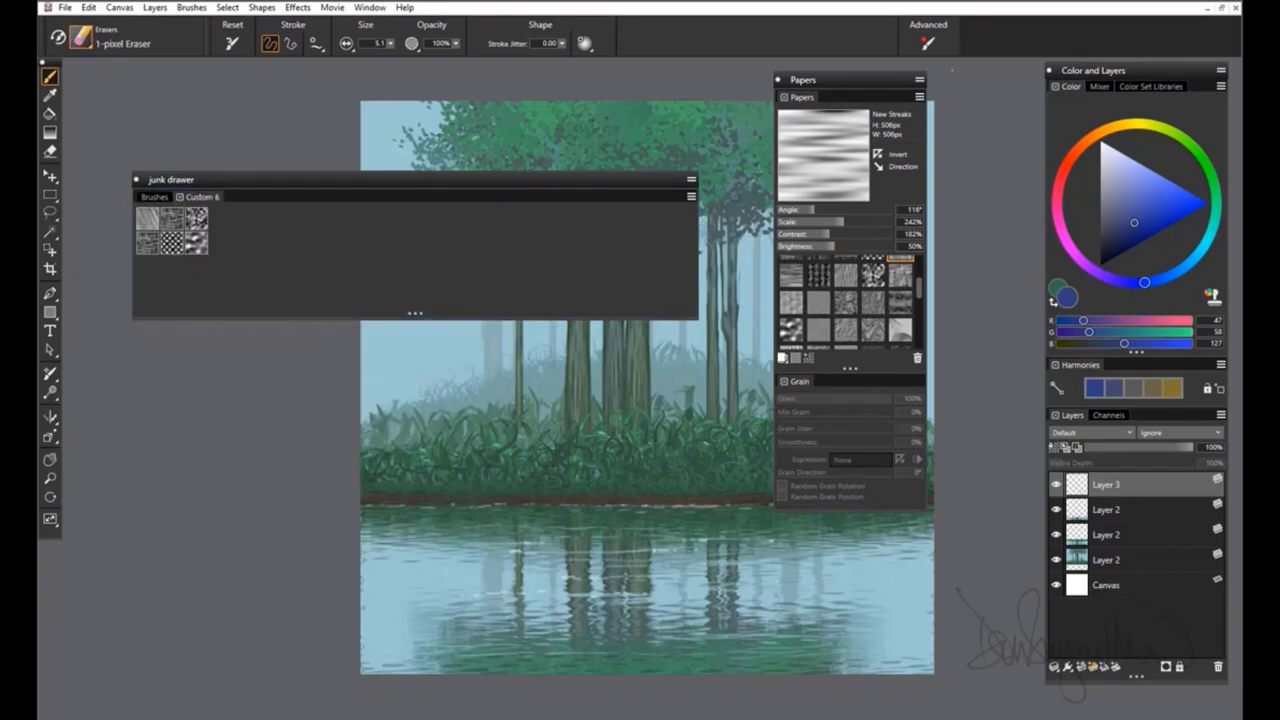
# - Close the Papers panel and rename Custom 6 to 'papers and materials' in the Custom Palette Organizer
pyautogui.click(778, 80)
pyautogui.click(370, 7)
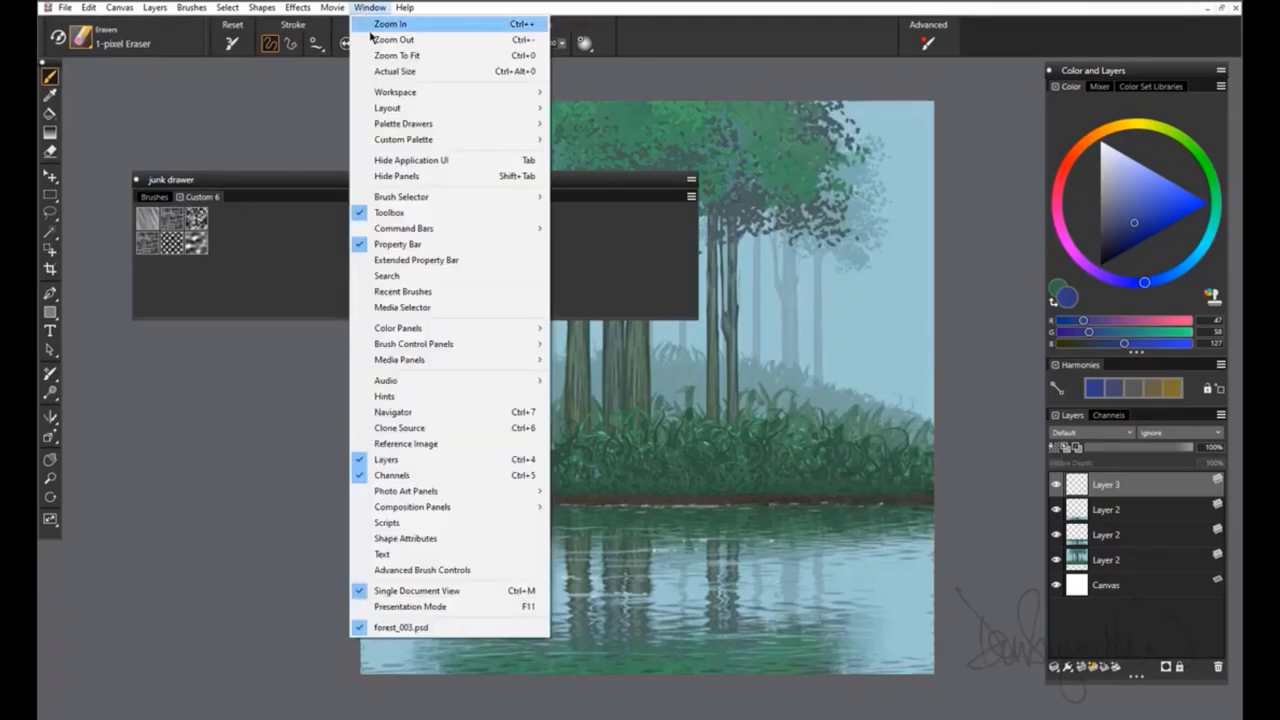
pyautogui.moveTo(452, 148)
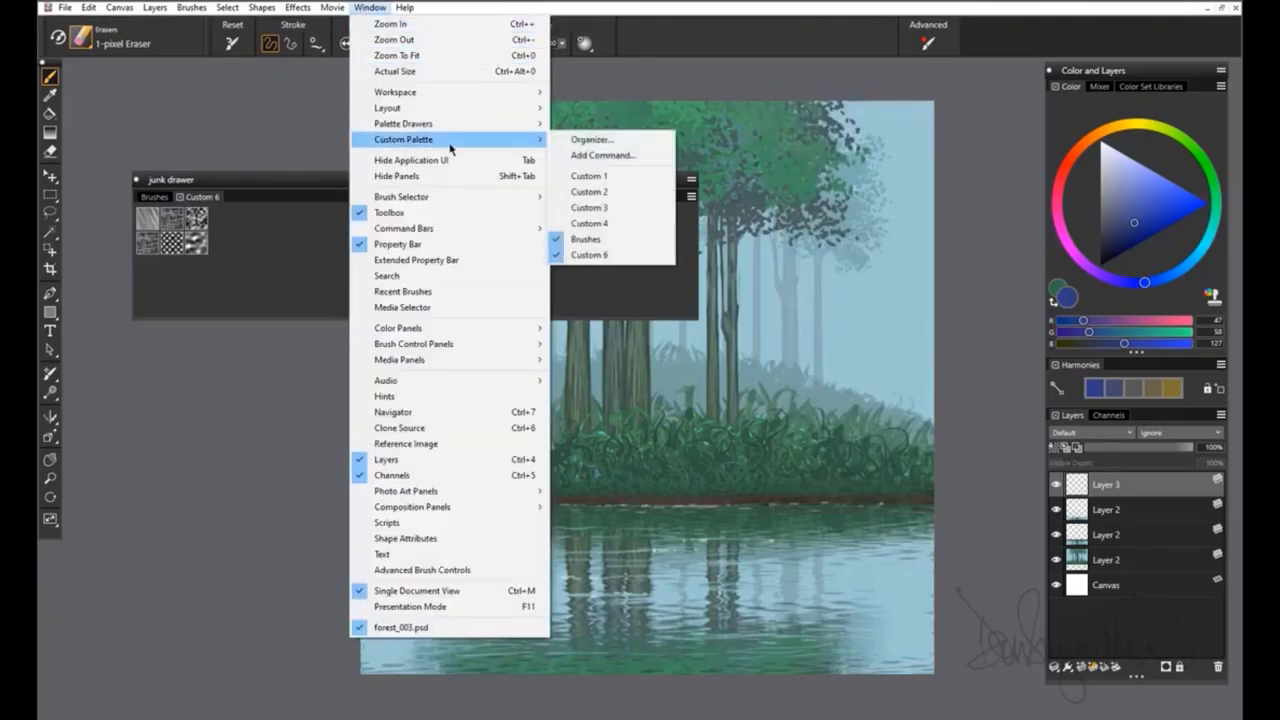
pyautogui.click(613, 141)
pyautogui.click(519, 324)
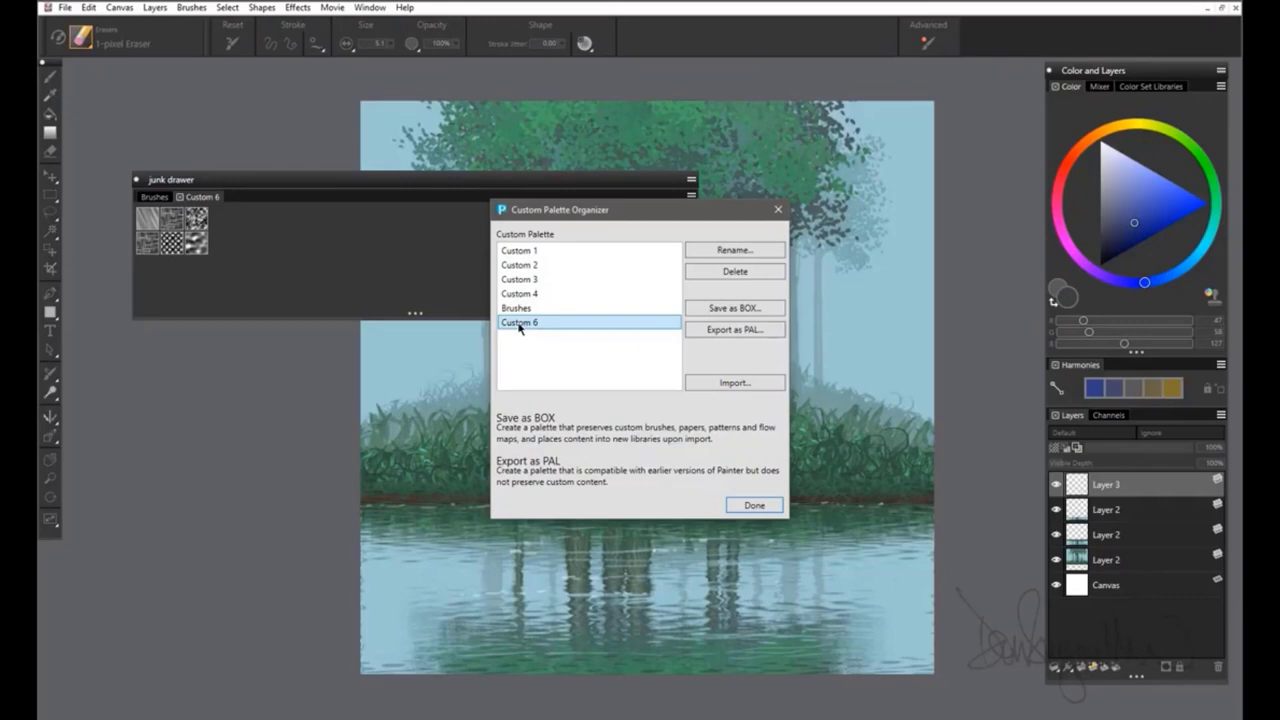
pyautogui.click(752, 250)
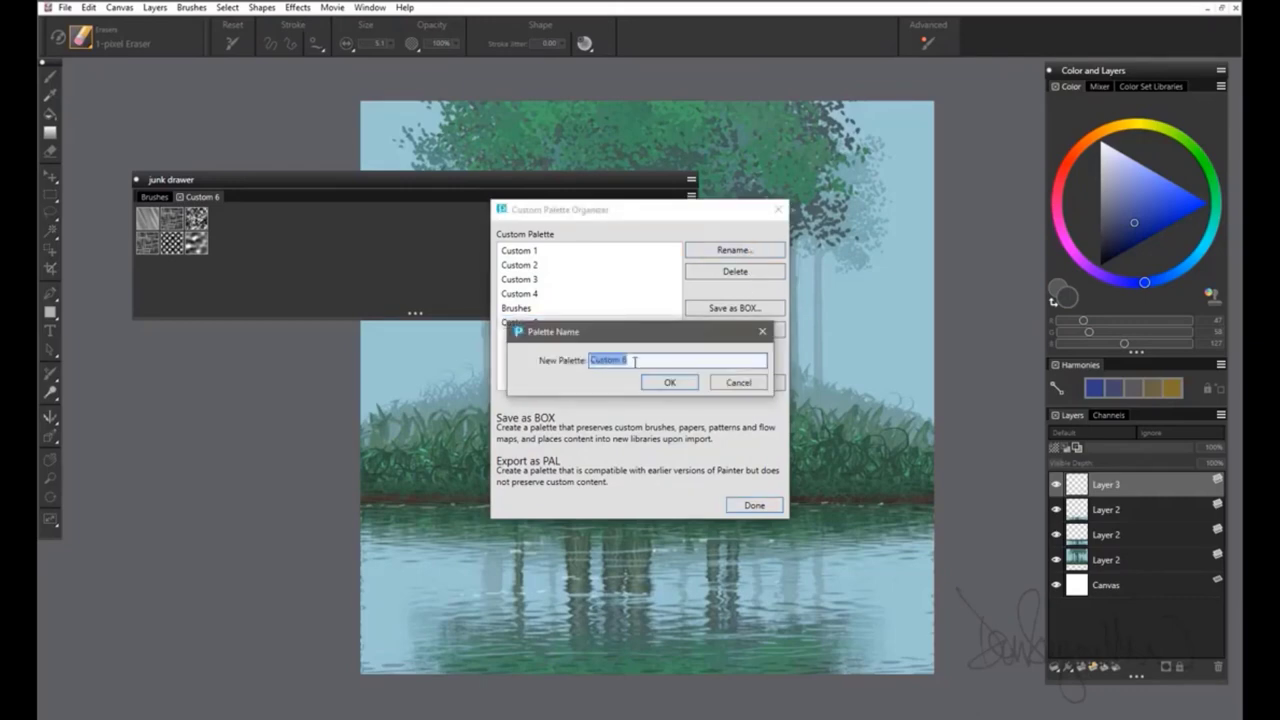
pyautogui.write('papers and materials')
pyautogui.press('Return')
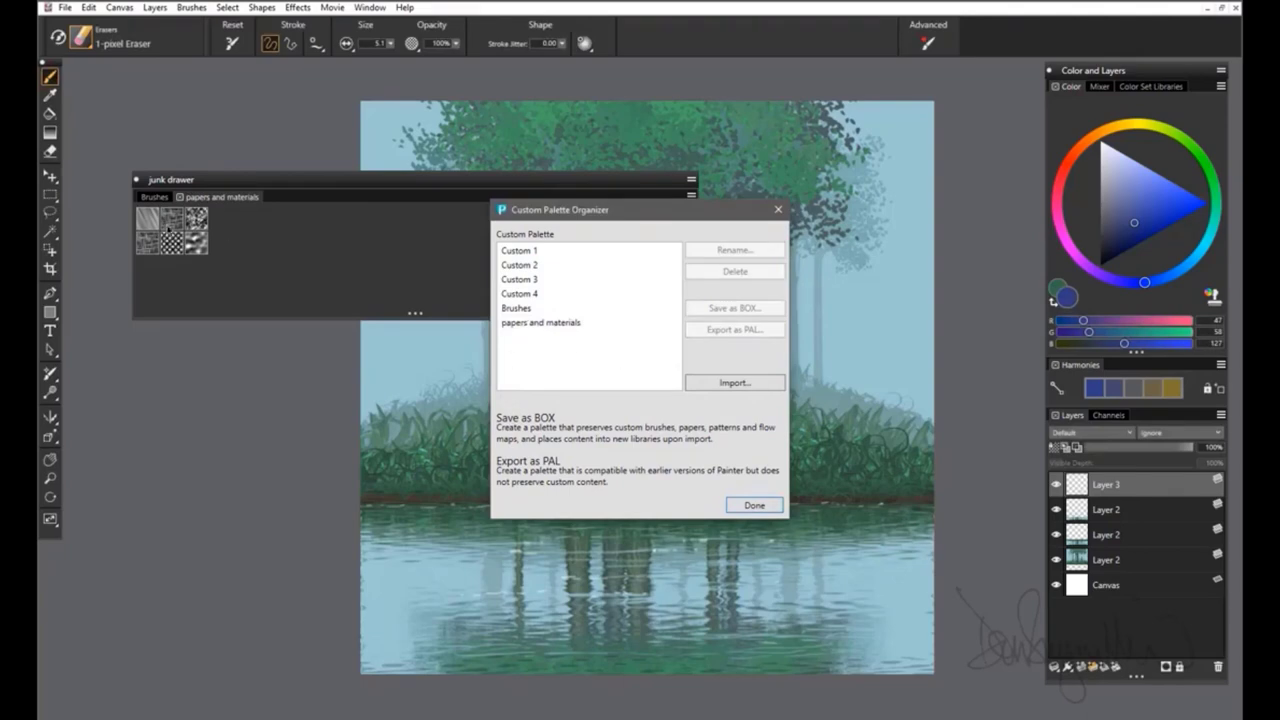
pyautogui.press('Return')
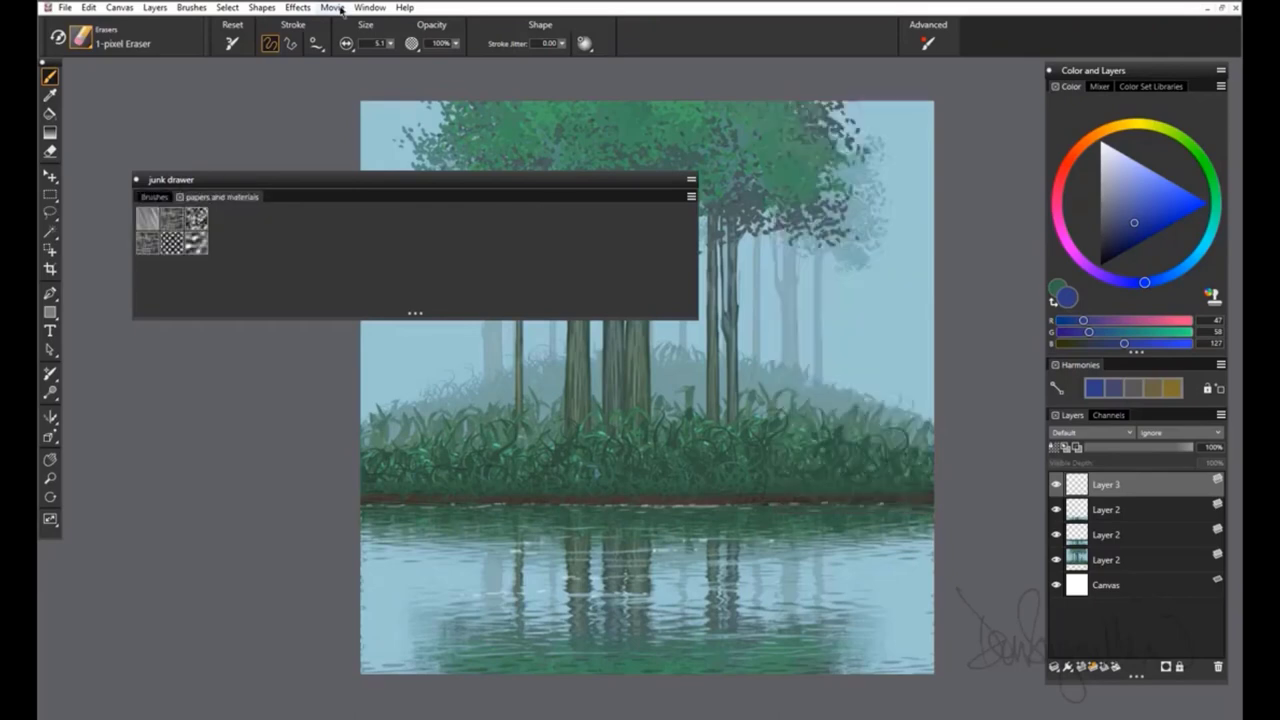
# - Show the Patterns panel over the canvas and enlarge it to reveal more swatches
pyautogui.click(367, 8)
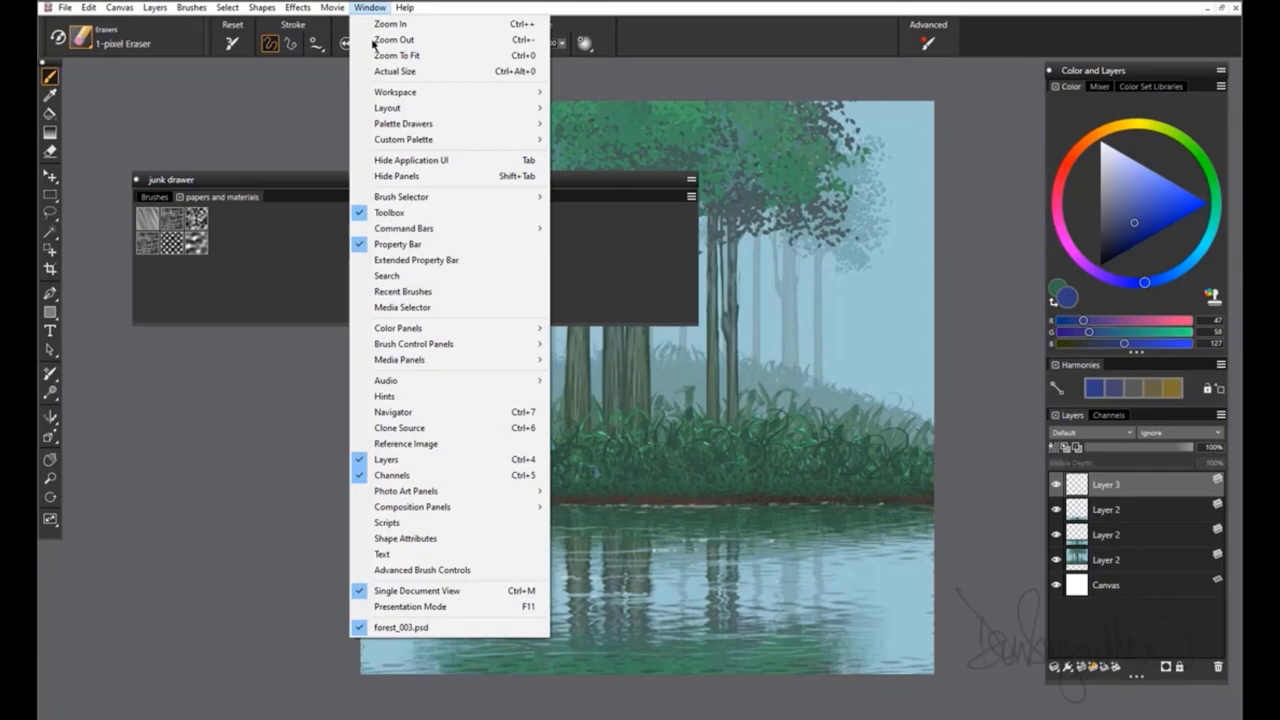
pyautogui.moveTo(410, 363)
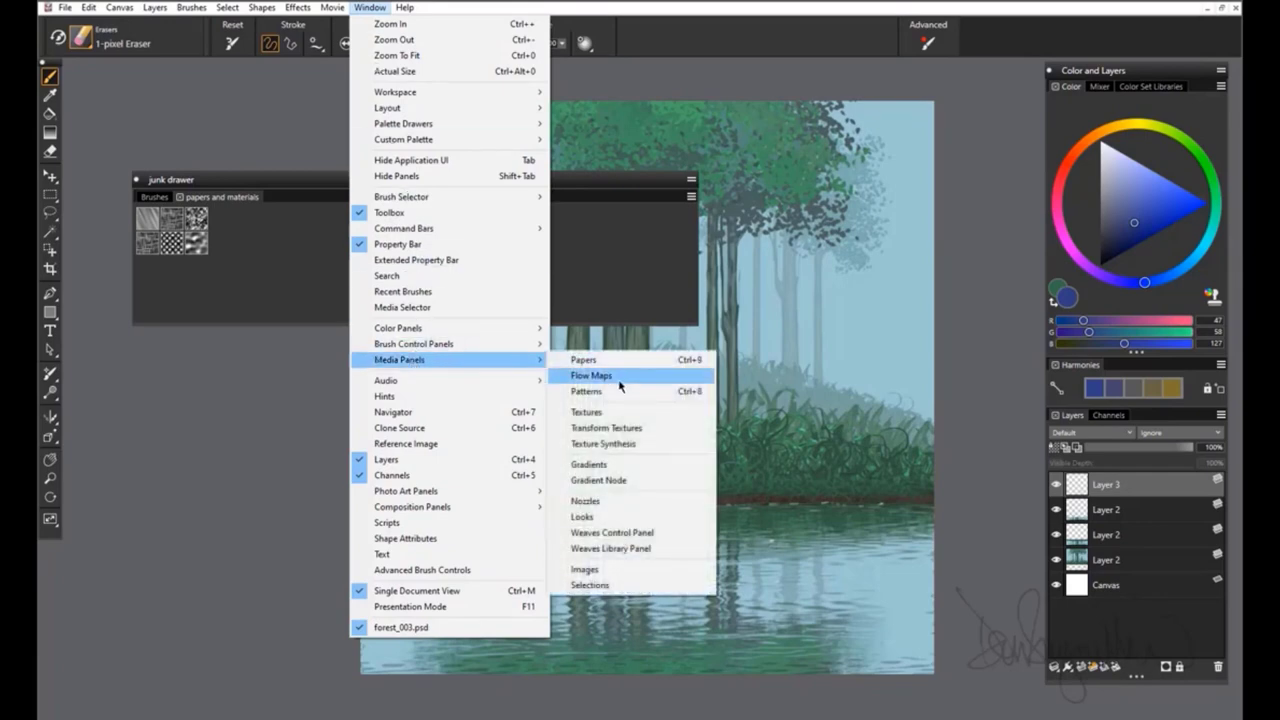
pyautogui.click(588, 391)
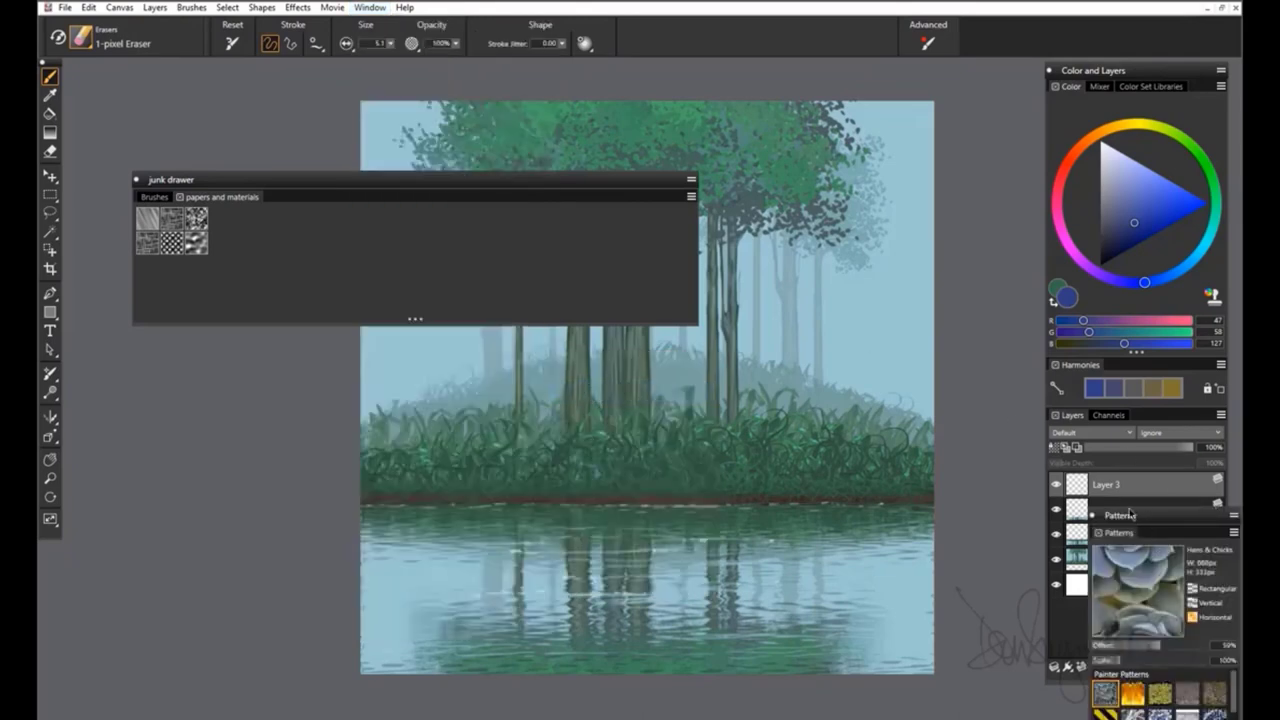
pyautogui.moveTo(1131, 515); pyautogui.dragTo(766, 141)
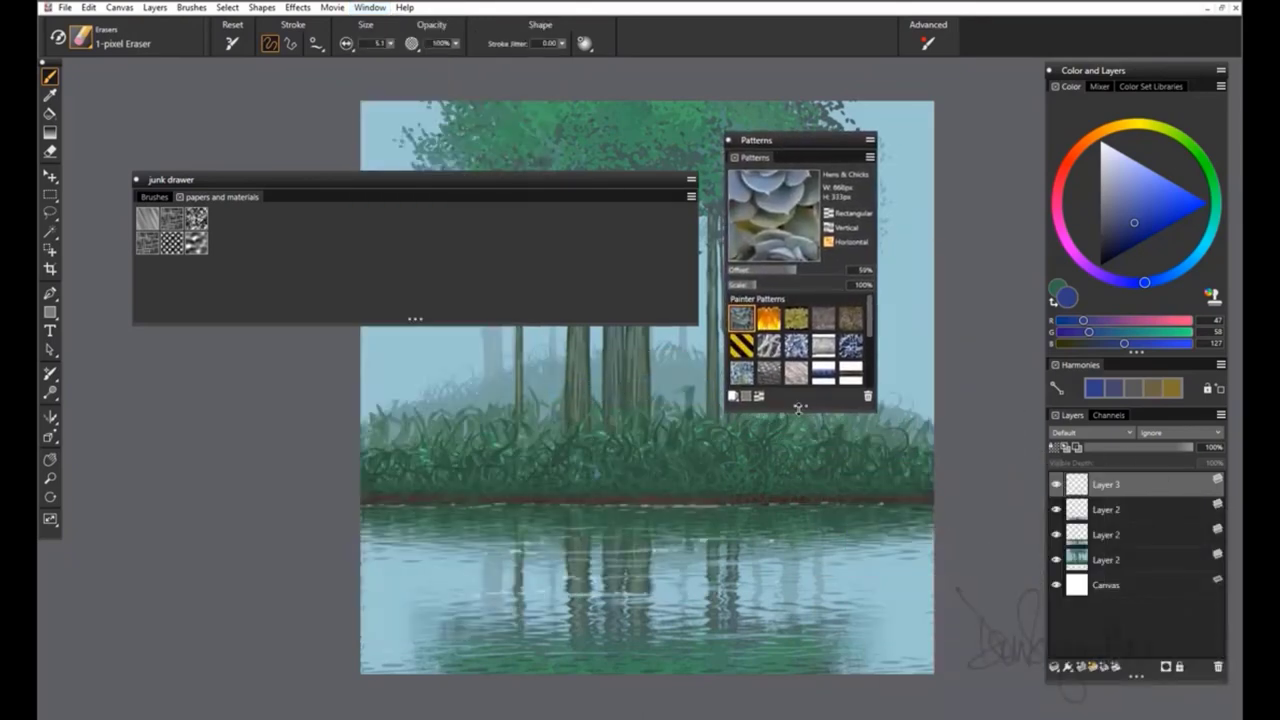
pyautogui.moveTo(798, 408); pyautogui.dragTo(798, 590)
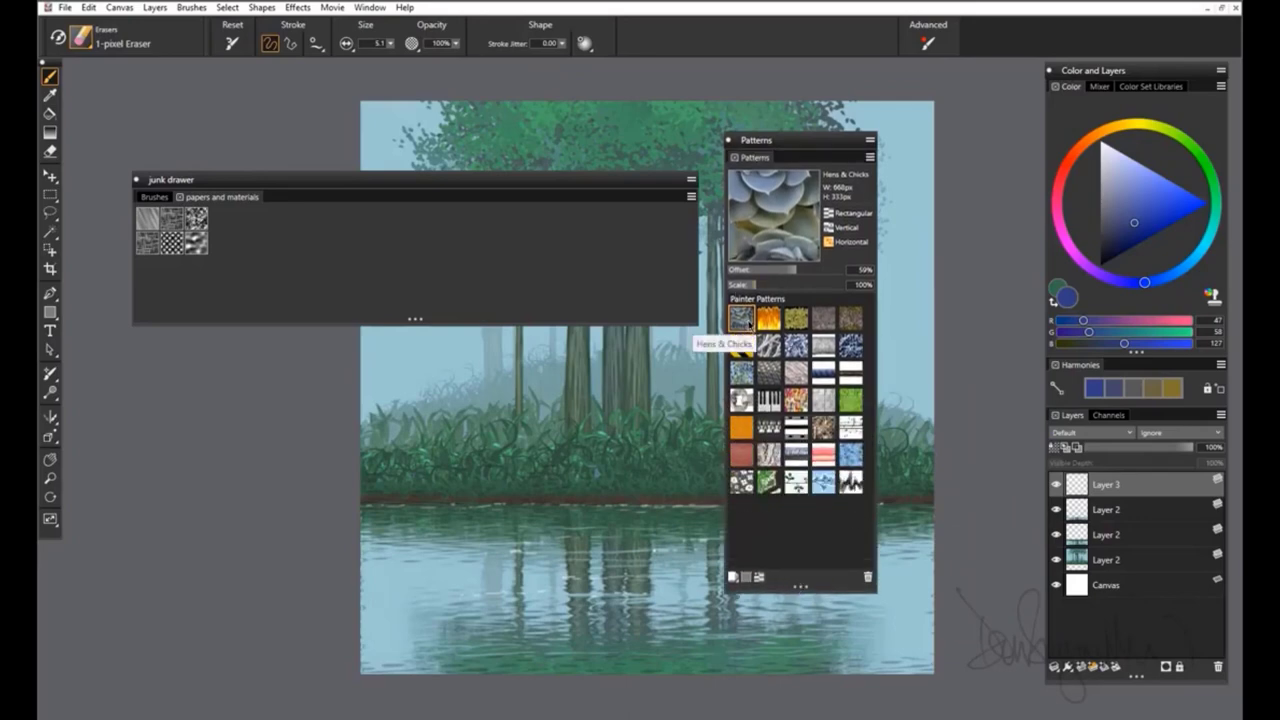
# - Drag Hens & Chicks, Damaged Wall and another pattern into the papers and materials tab
pyautogui.moveTo(748, 322); pyautogui.dragTo(440, 230)
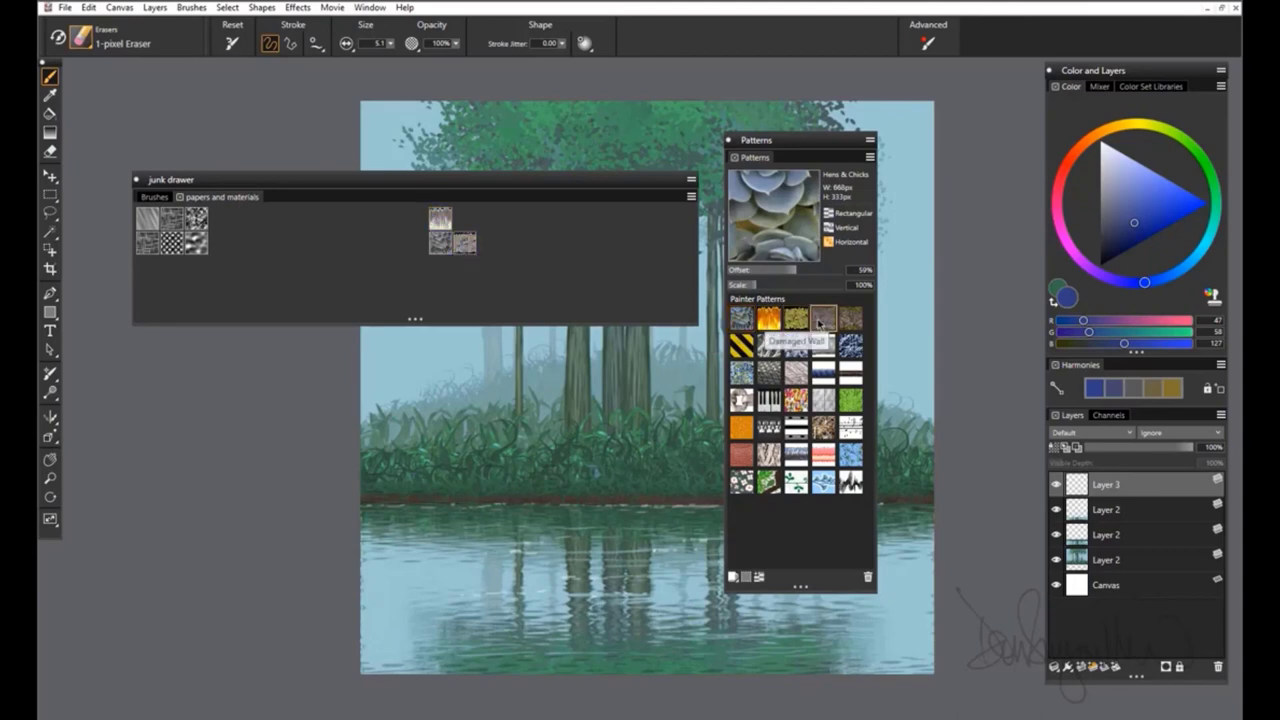
pyautogui.click(820, 320)
pyautogui.moveTo(820, 320); pyautogui.dragTo(464, 220)
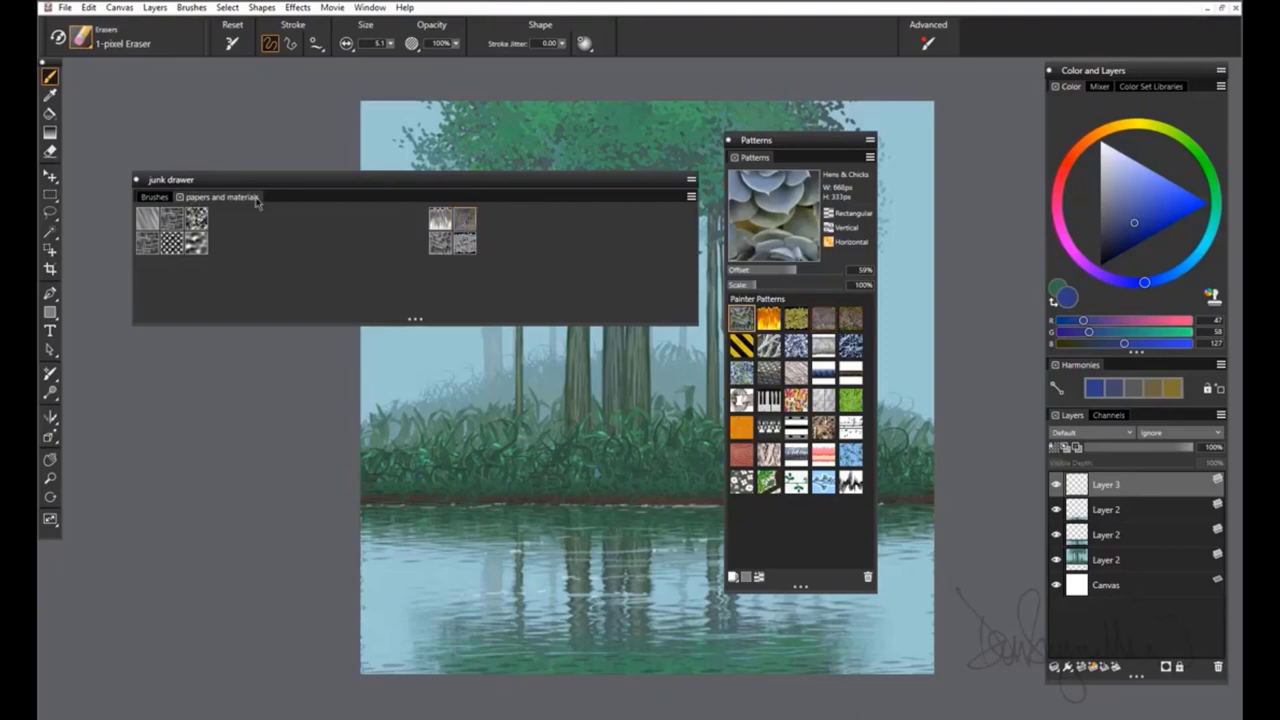
pyautogui.moveTo(768, 428); pyautogui.dragTo(490, 220)
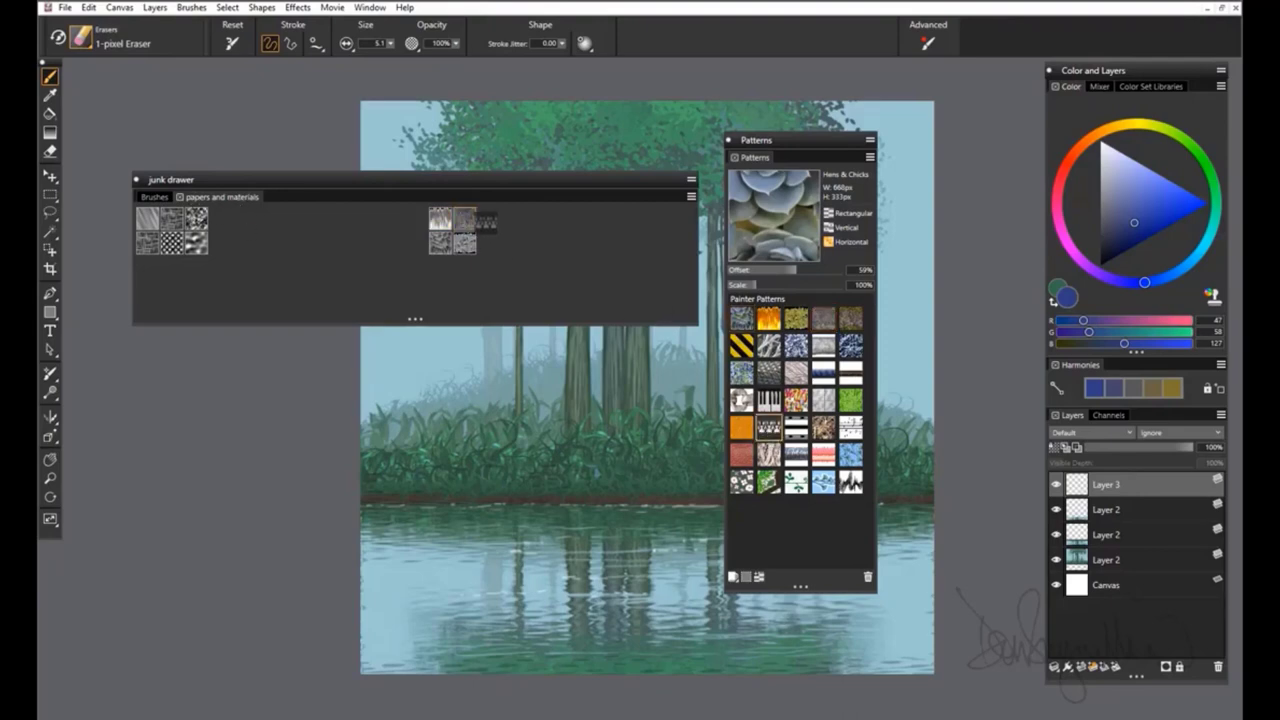
# - Close Patterns, then add three gradients, including the dark fourth one, from the Gradients panel
pyautogui.click(729, 141)
pyautogui.click(369, 7)
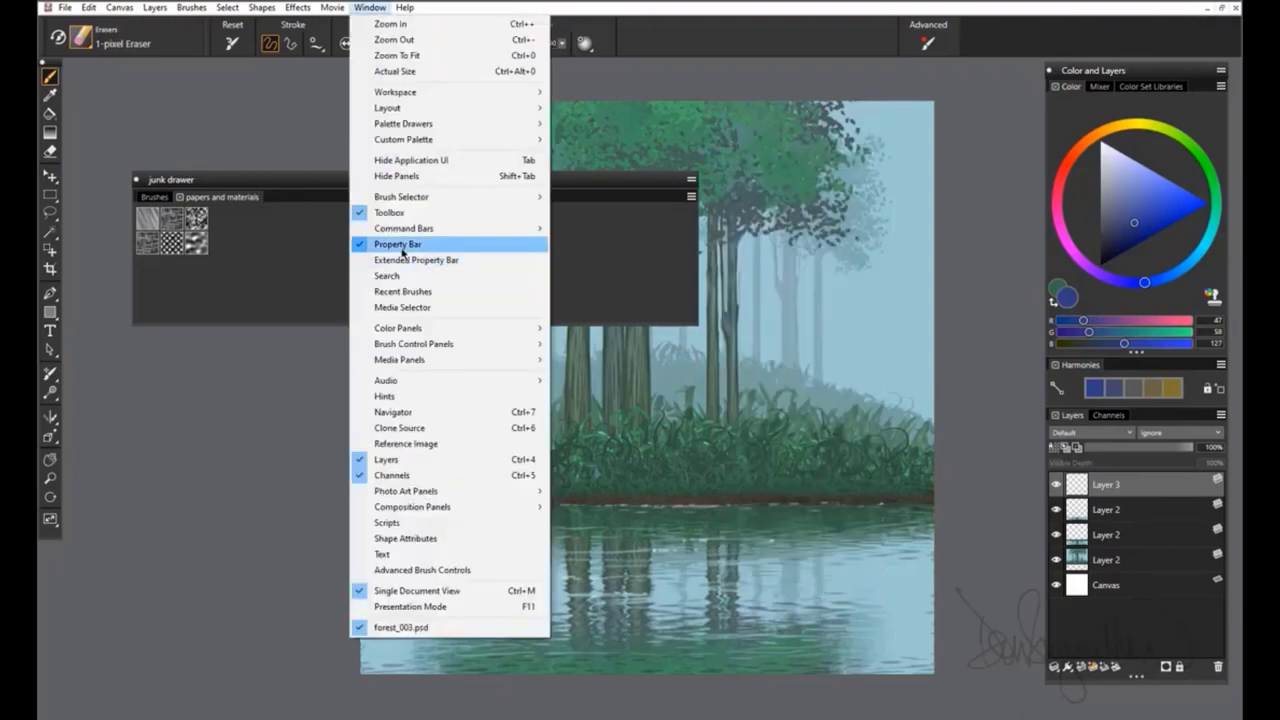
pyautogui.moveTo(409, 362)
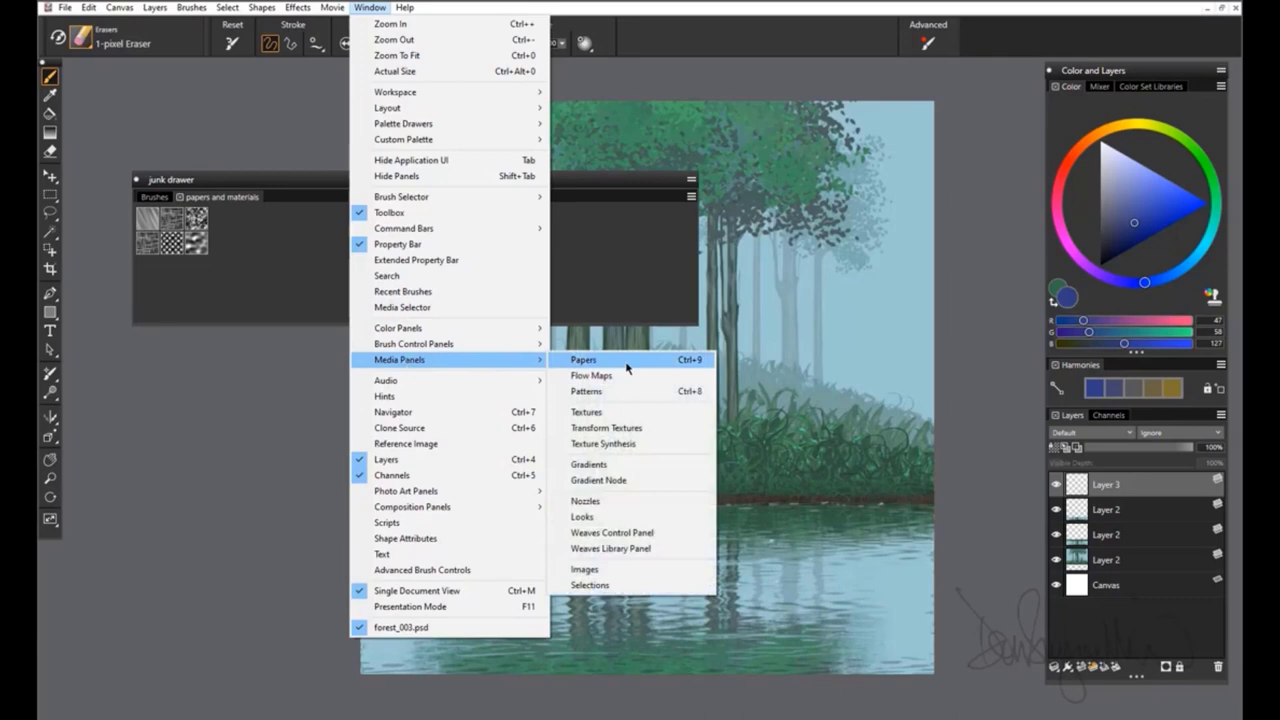
pyautogui.click(593, 468)
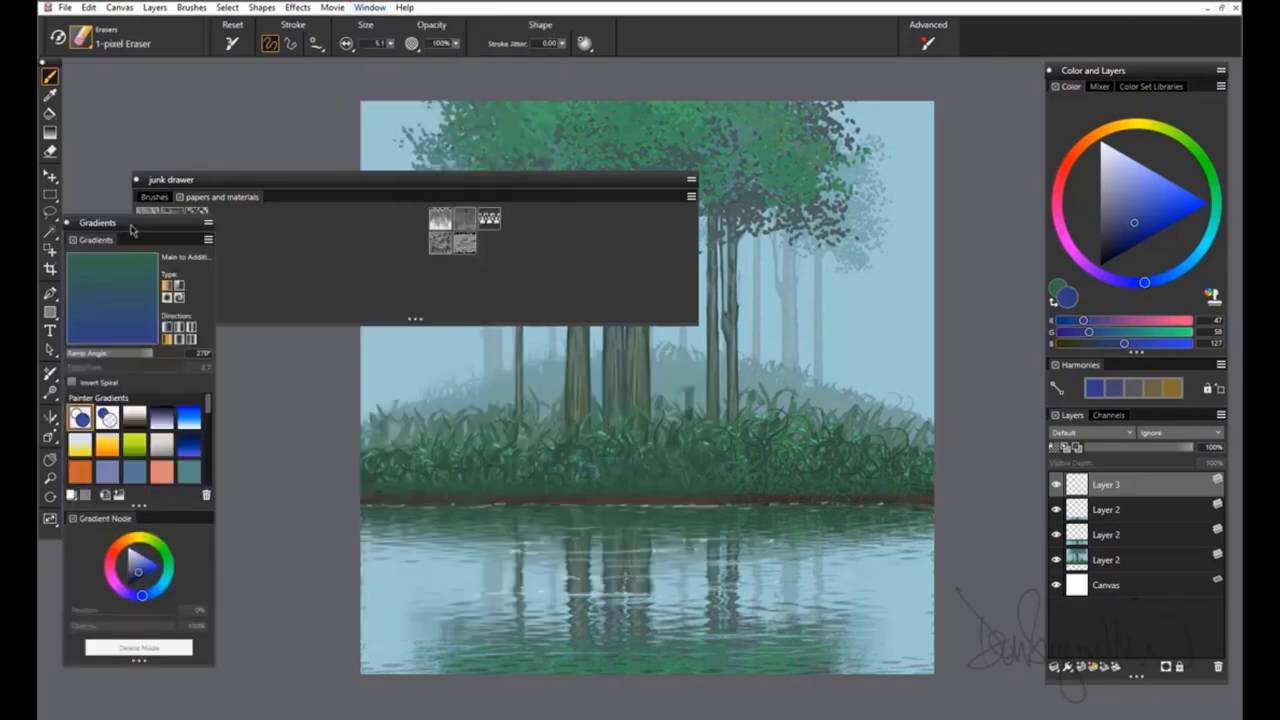
pyautogui.moveTo(130, 230); pyautogui.dragTo(826, 140)
pyautogui.moveTo(775, 354)
pyautogui.mouseDown()
pyautogui.moveTo(540, 219)
pyautogui.moveTo(563, 219)
pyautogui.mouseUp()
pyautogui.click(862, 331)
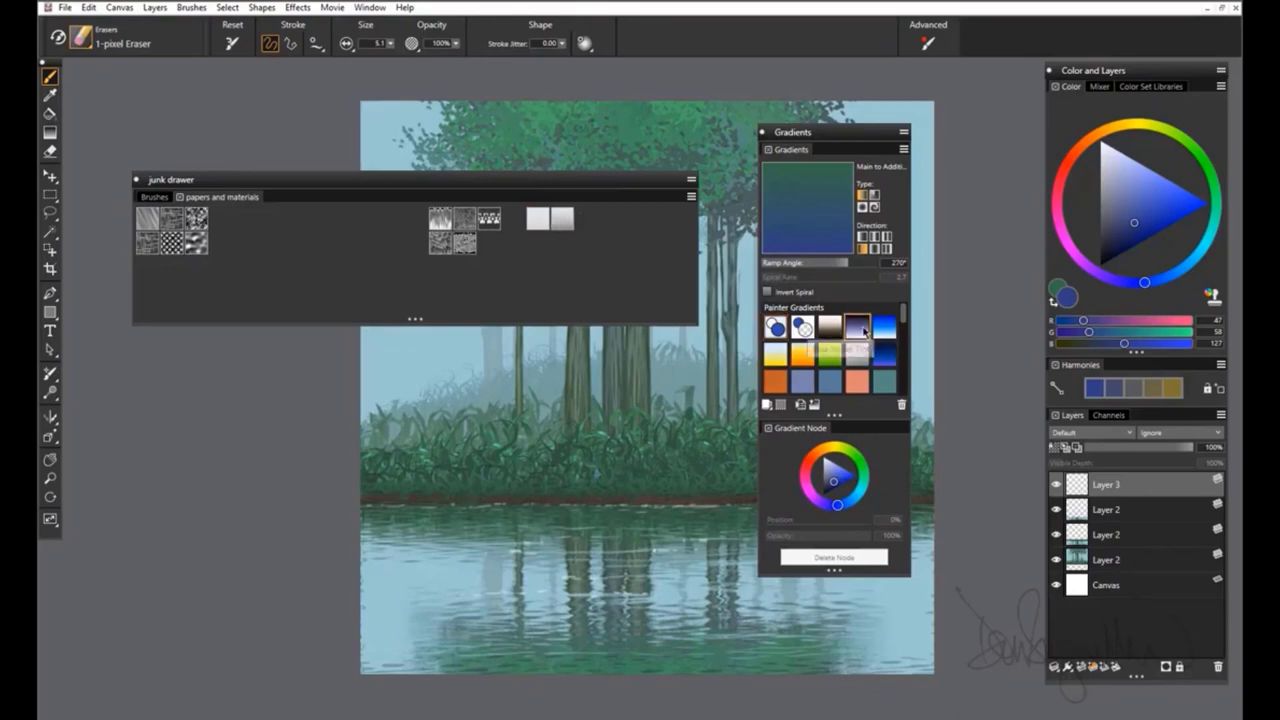
pyautogui.moveTo(864, 333); pyautogui.dragTo(586, 219)
pyautogui.moveTo(775, 381); pyautogui.dragTo(537, 243)
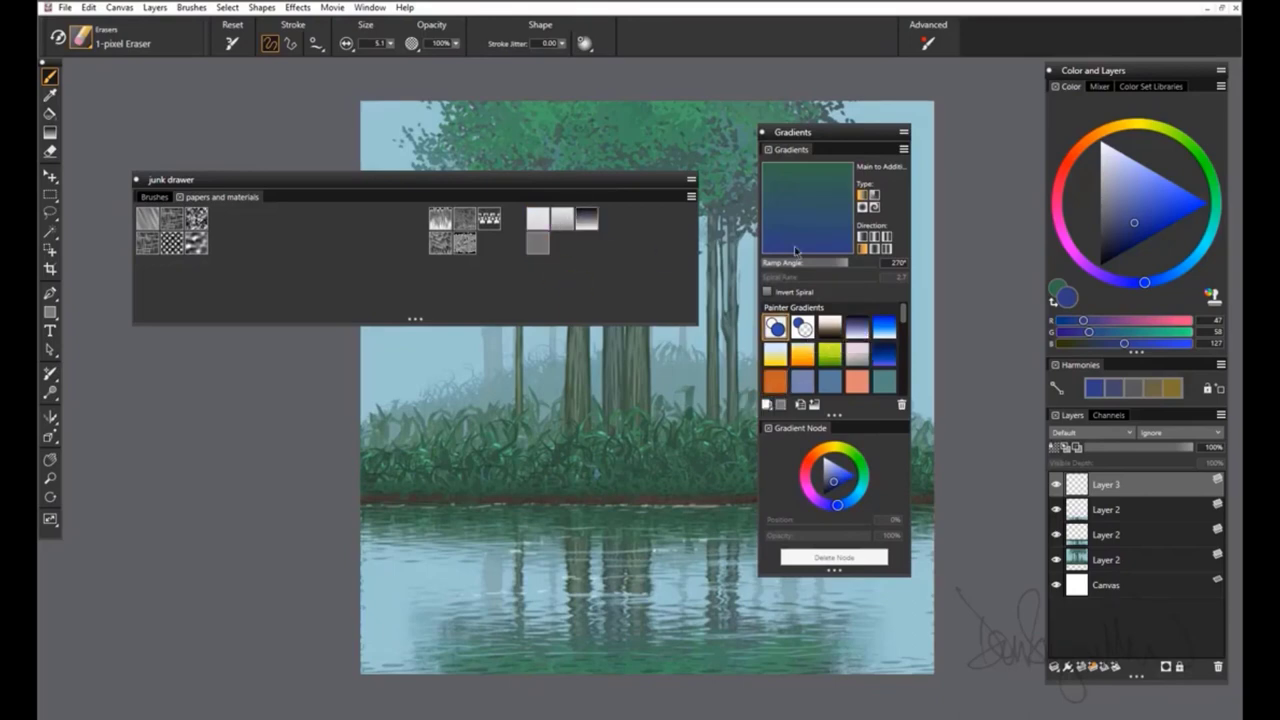
pyautogui.click(763, 132)
# - Add three Painter textures to the junk drawer, close the panel, and shorten the palette to fit
pyautogui.click(369, 7)
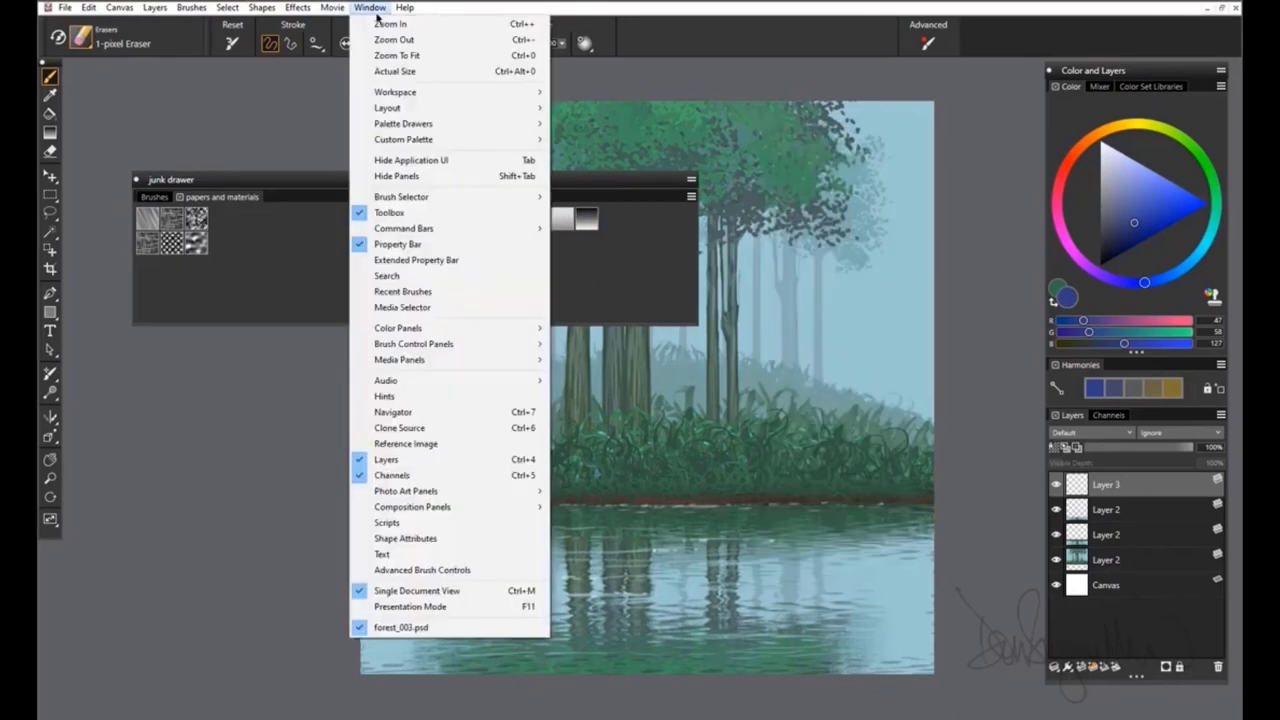
pyautogui.moveTo(405, 360)
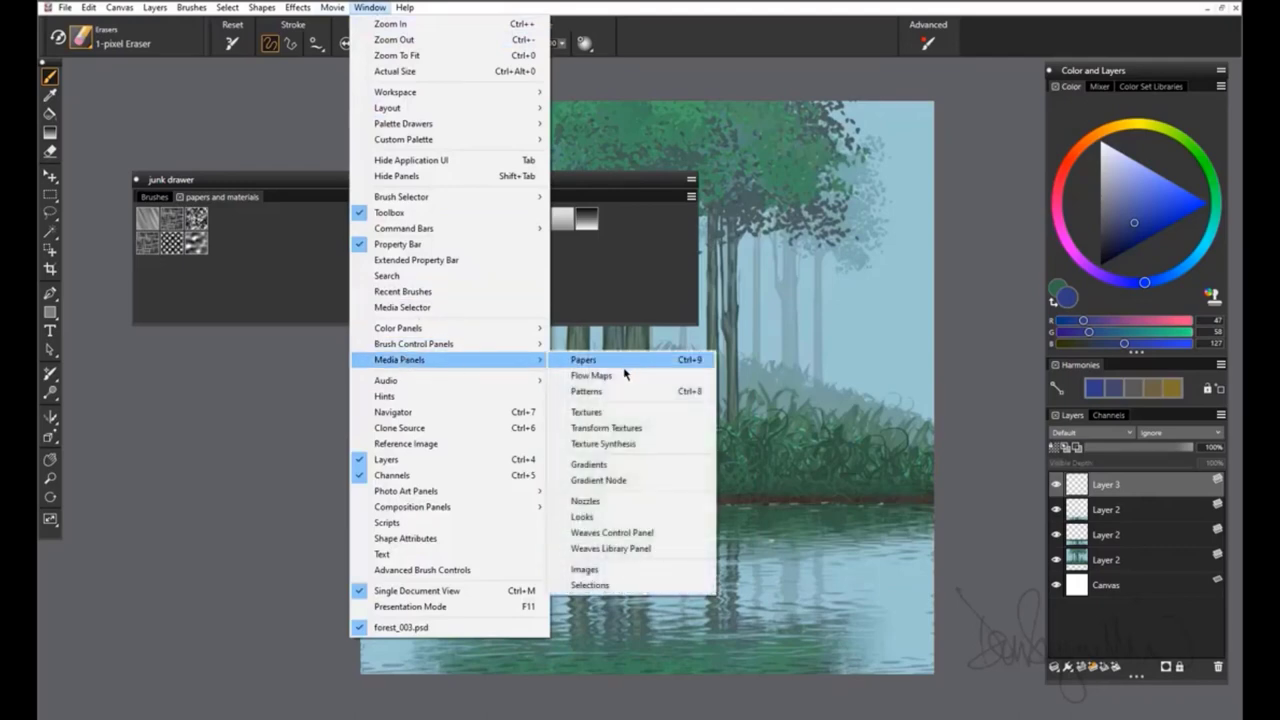
pyautogui.click(587, 412)
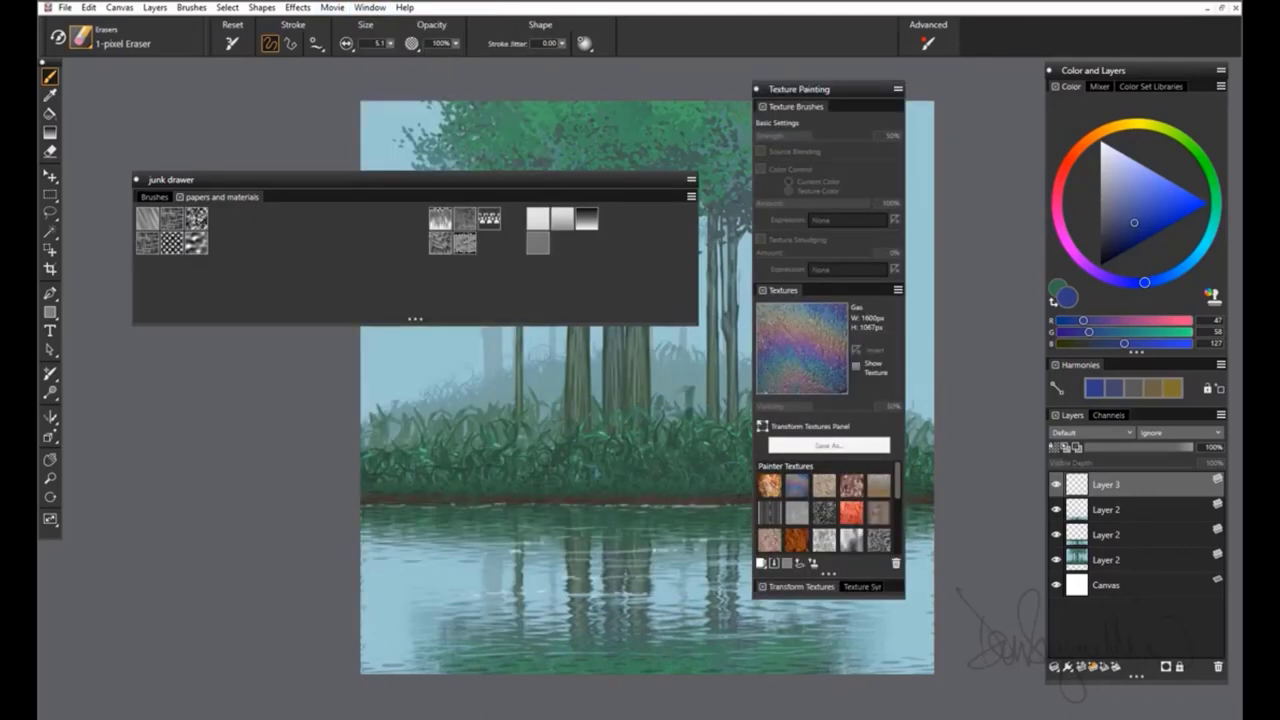
pyautogui.click(796, 486)
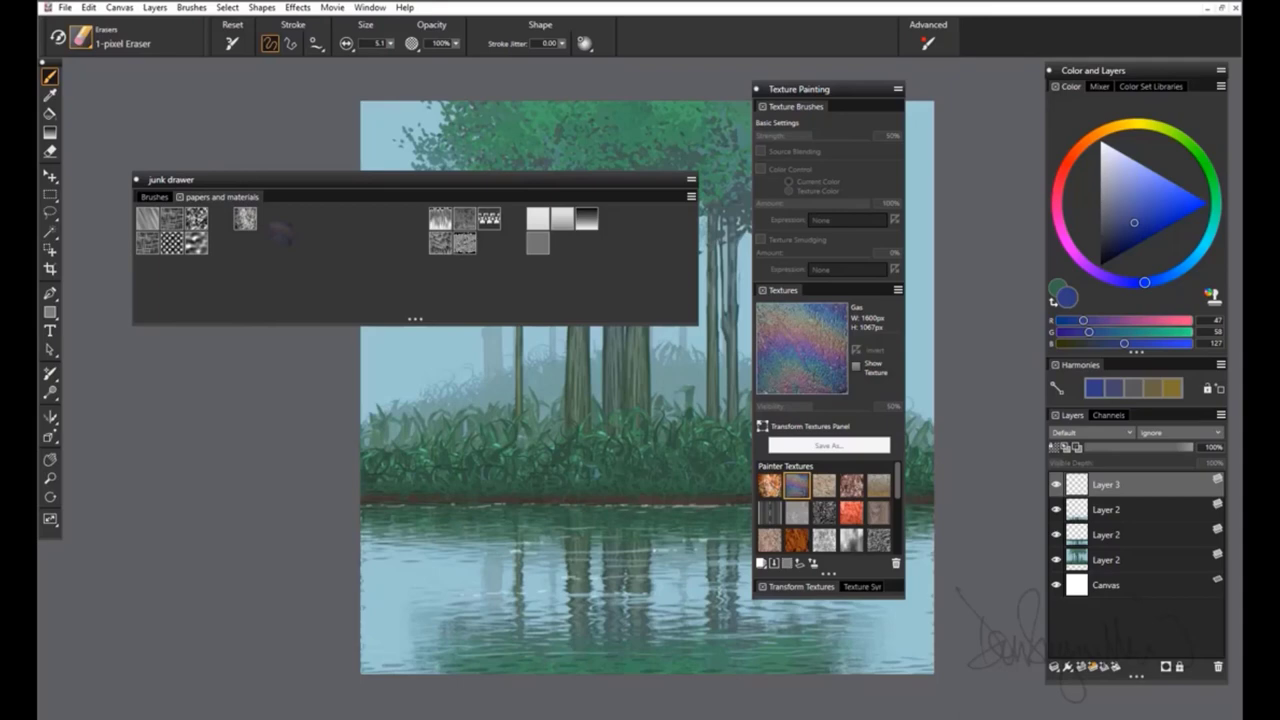
pyautogui.moveTo(278, 232); pyautogui.dragTo(269, 219)
pyautogui.moveTo(824, 486)
pyautogui.mouseDown()
pyautogui.moveTo(297, 234)
pyautogui.moveTo(293, 219)
pyautogui.mouseUp()
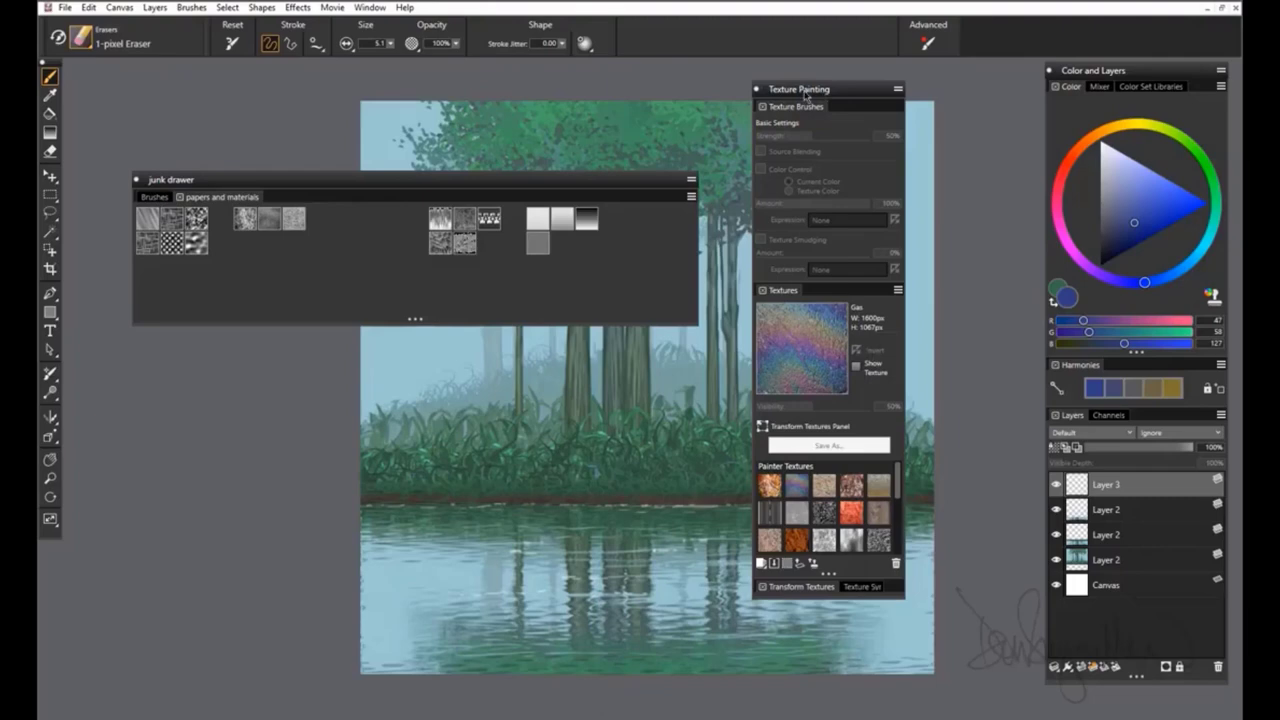
pyautogui.click(756, 89)
pyautogui.moveTo(412, 320); pyautogui.dragTo(406, 262)
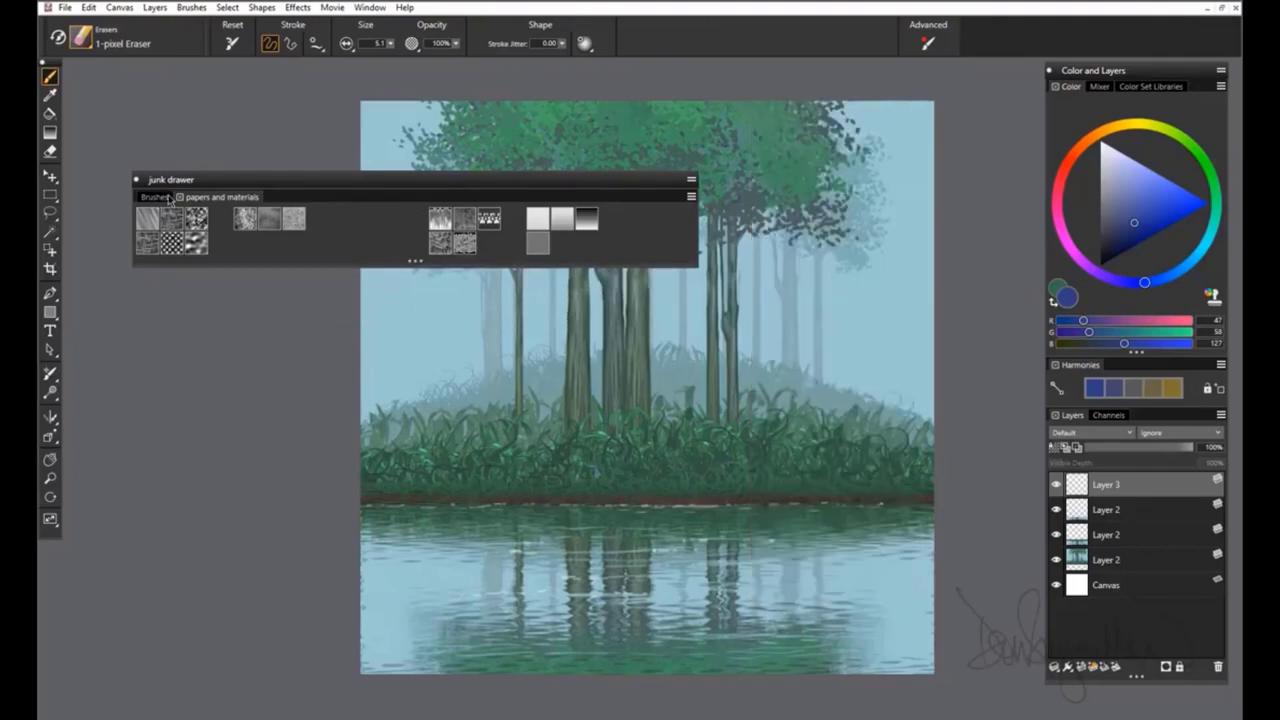
# - Move the junk drawer to the bottom, set it to Brushes, and raise it over the water
pyautogui.moveTo(278, 180); pyautogui.dragTo(519, 645)
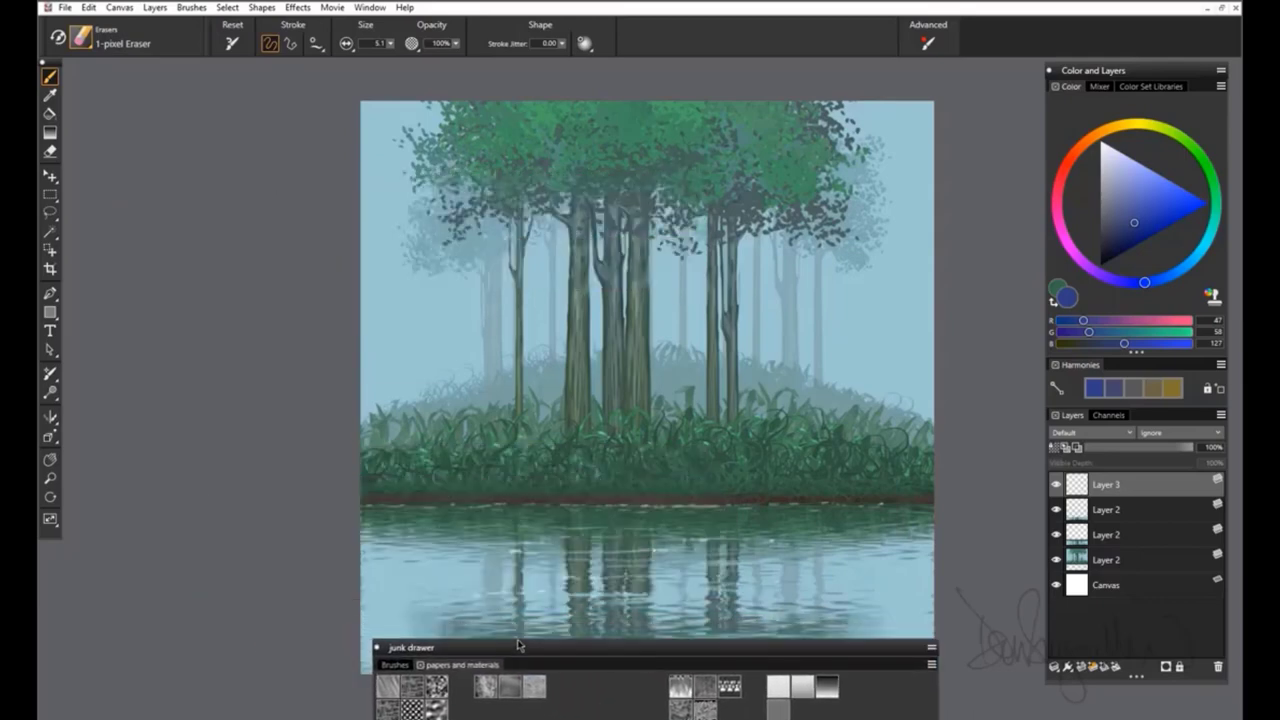
pyautogui.click(397, 666)
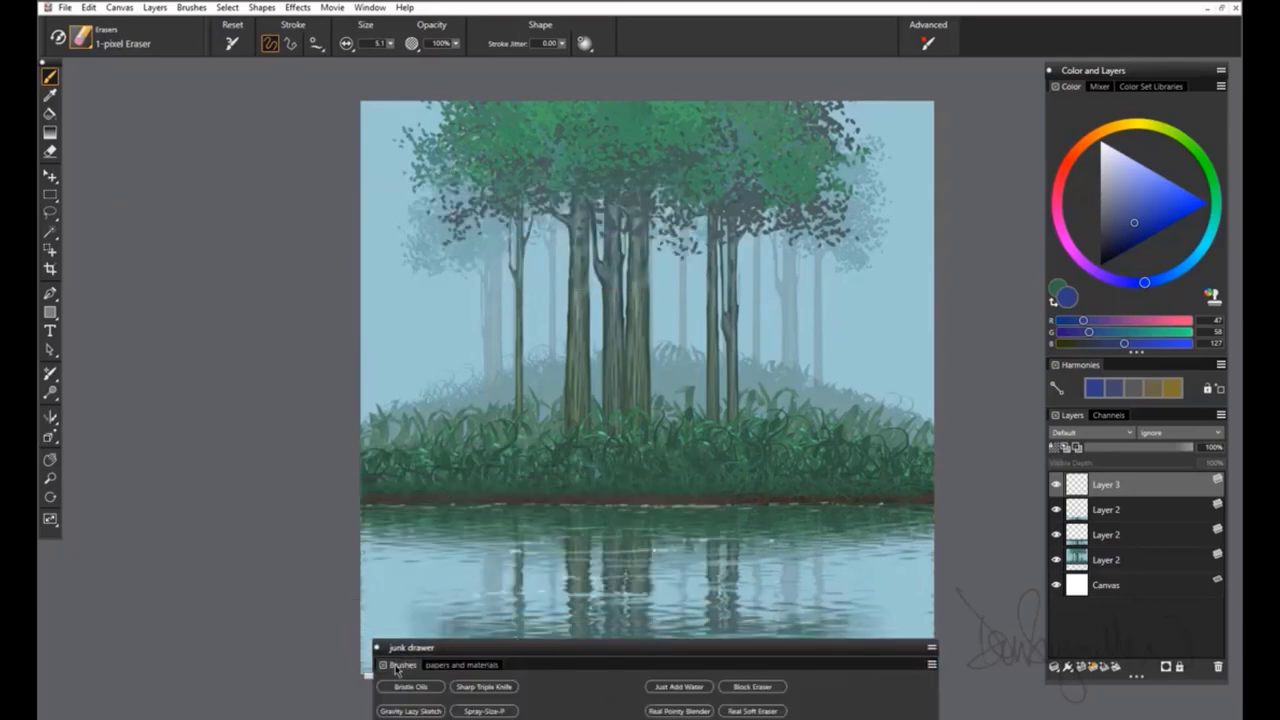
pyautogui.click(474, 668)
pyautogui.click(397, 668)
pyautogui.moveTo(500, 650); pyautogui.dragTo(291, 560)
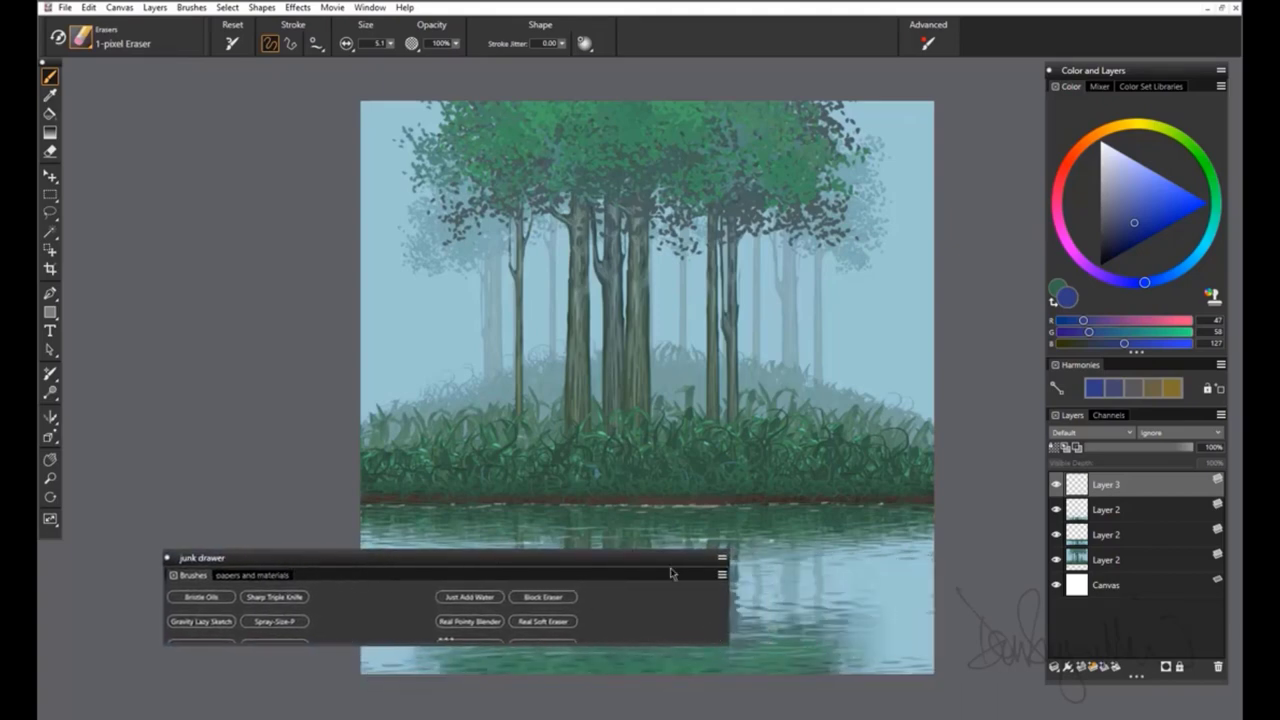
# - Check Layer 2's commands and the Layers panel options, then lift the junk drawer higher
pyautogui.rightClick(1127, 509)
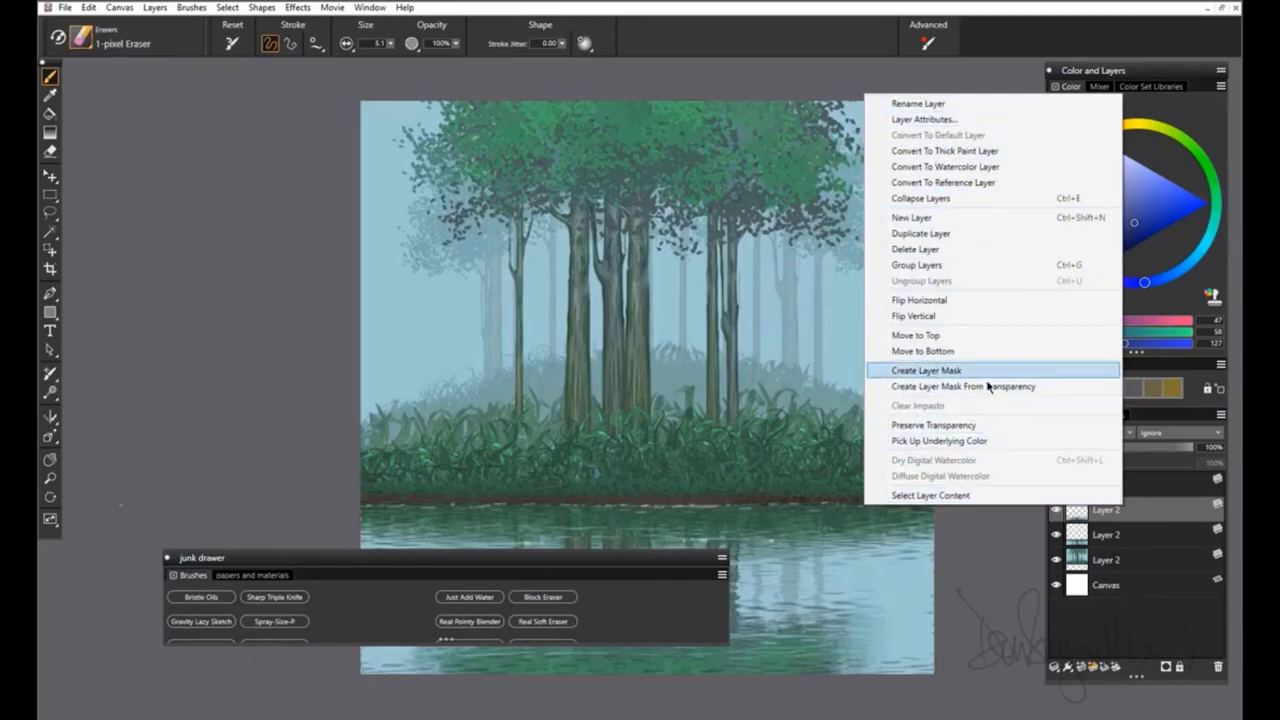
pyautogui.click(1220, 415)
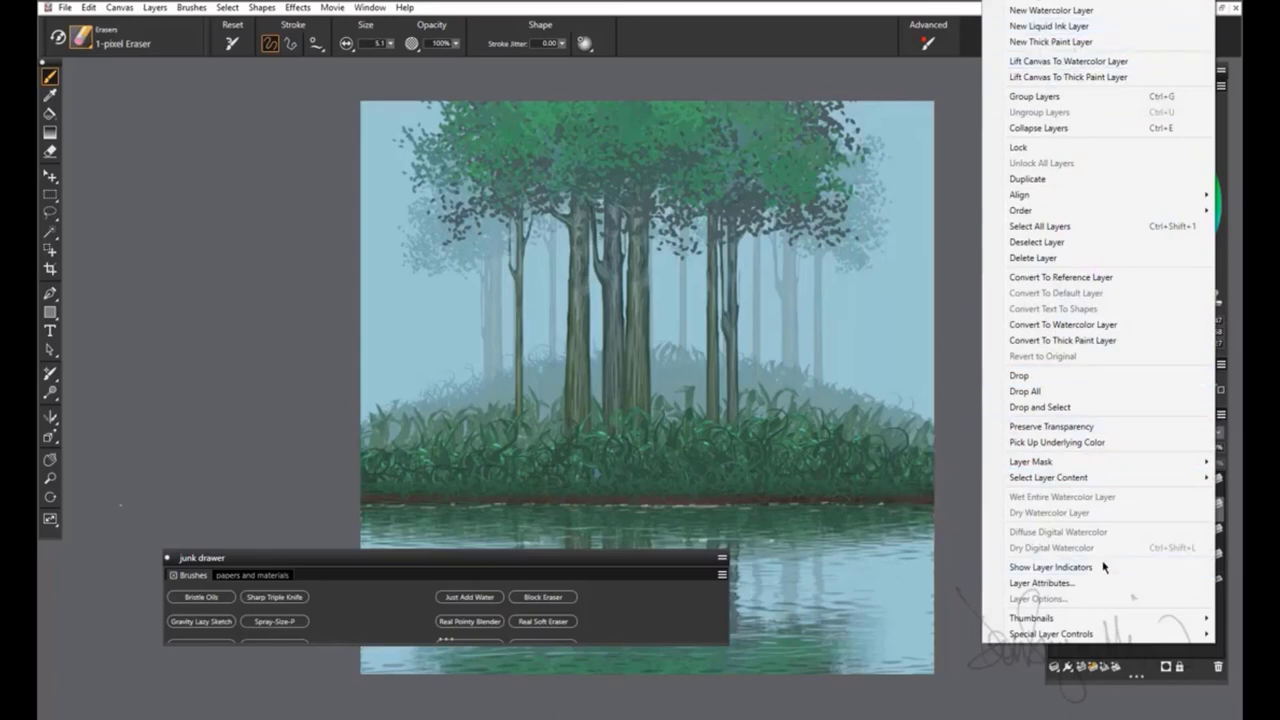
pyautogui.moveTo(521, 560)
pyautogui.mouseDown()
pyautogui.moveTo(480, 352)
pyautogui.moveTo(486, 496)
pyautogui.mouseUp()
# - Add the Layers > New Layer command to a new Custom 7 palette and place it over the trees
pyautogui.click(370, 7)
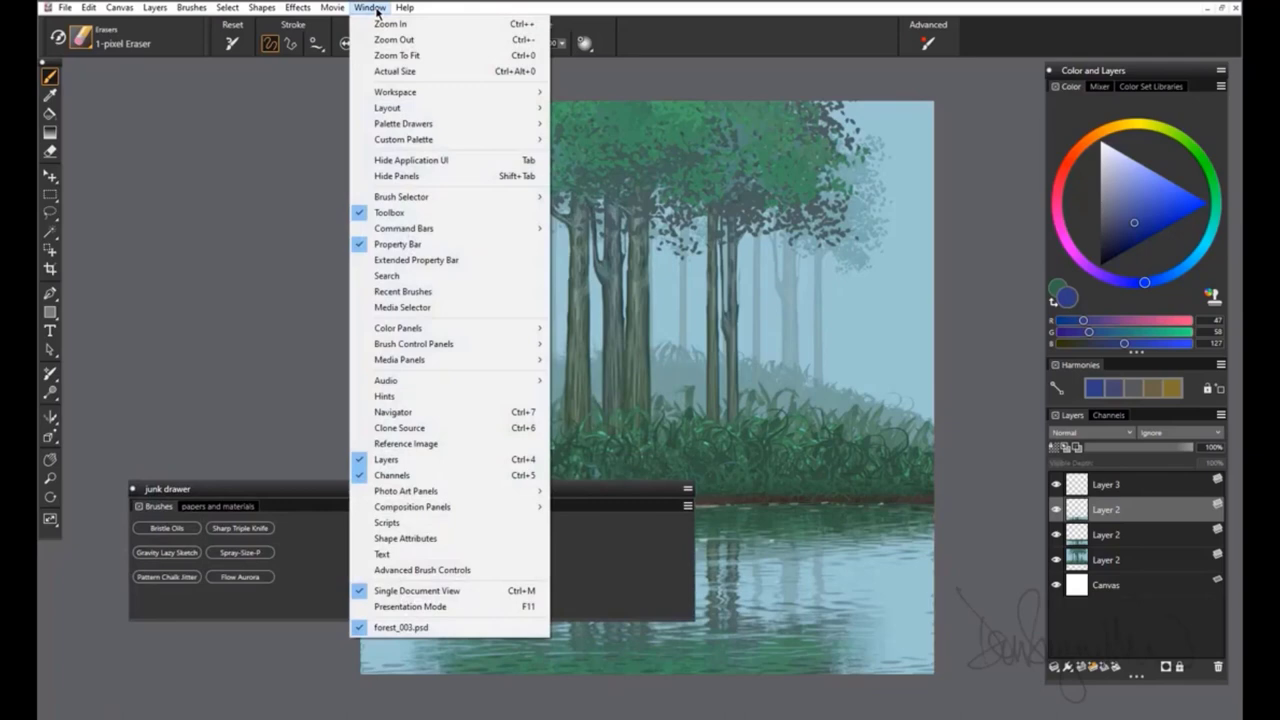
pyautogui.moveTo(466, 139)
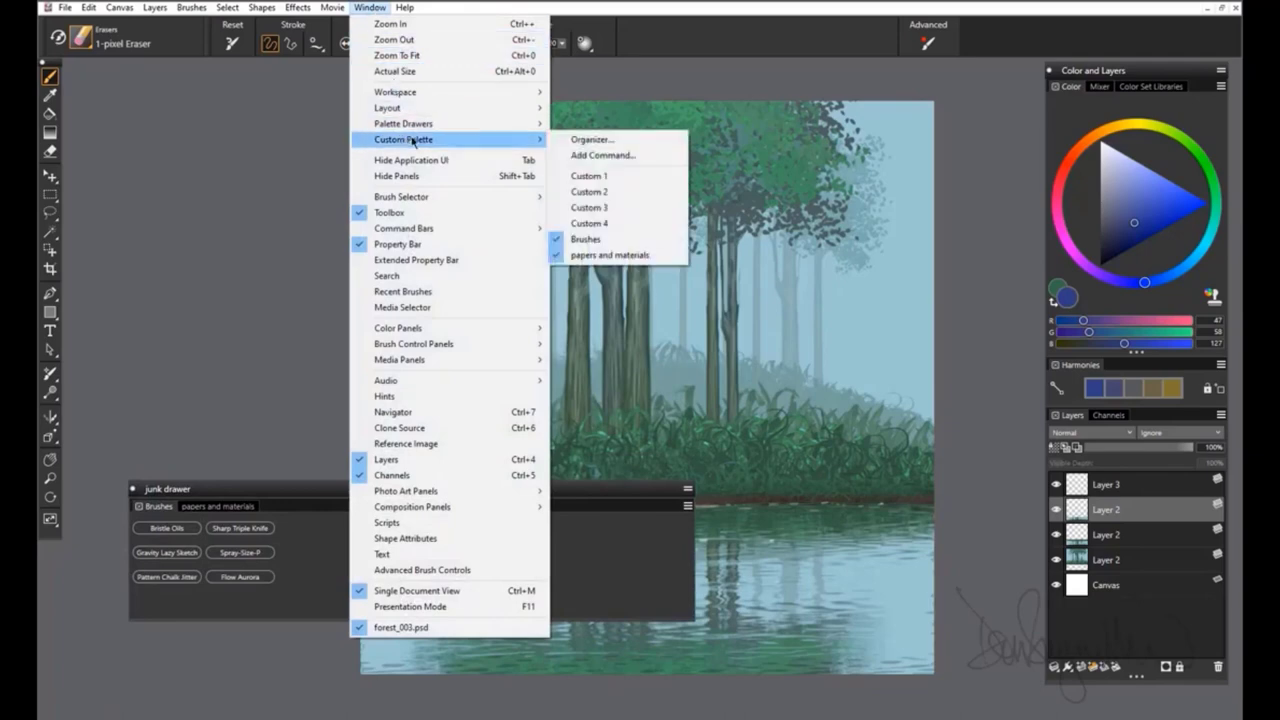
pyautogui.click(608, 155)
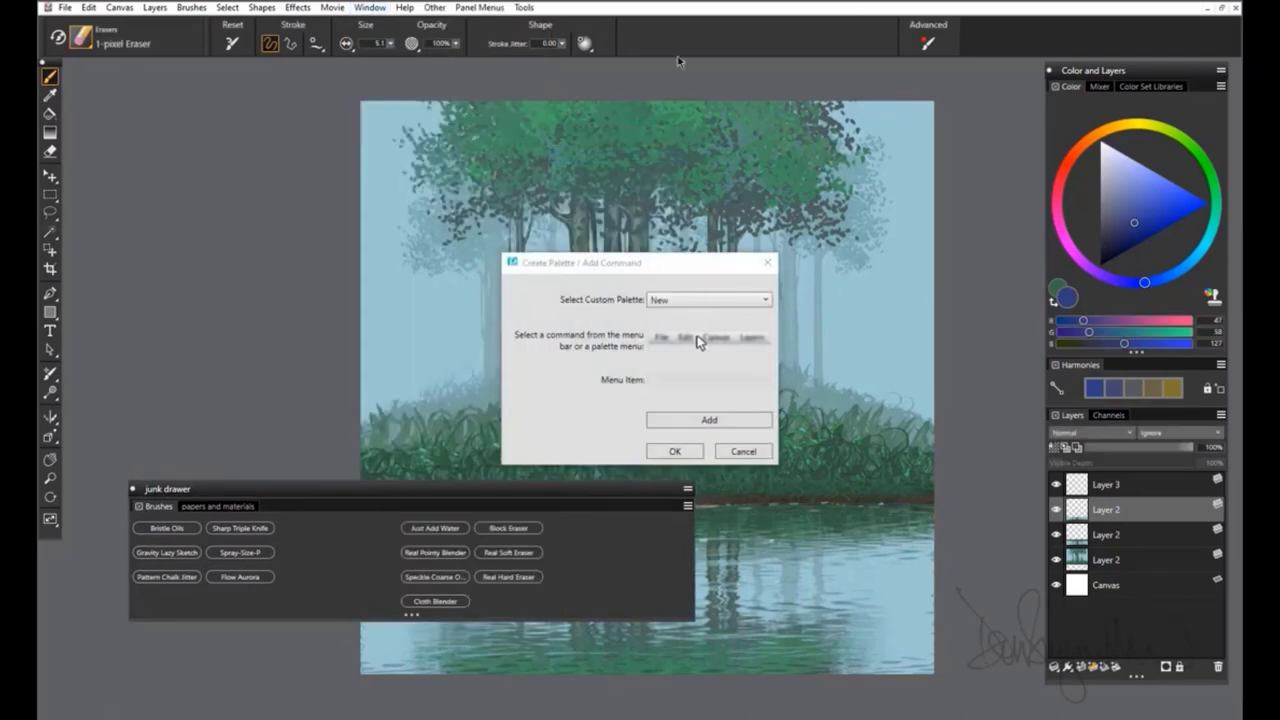
pyautogui.moveTo(672, 268); pyautogui.dragTo(822, 123)
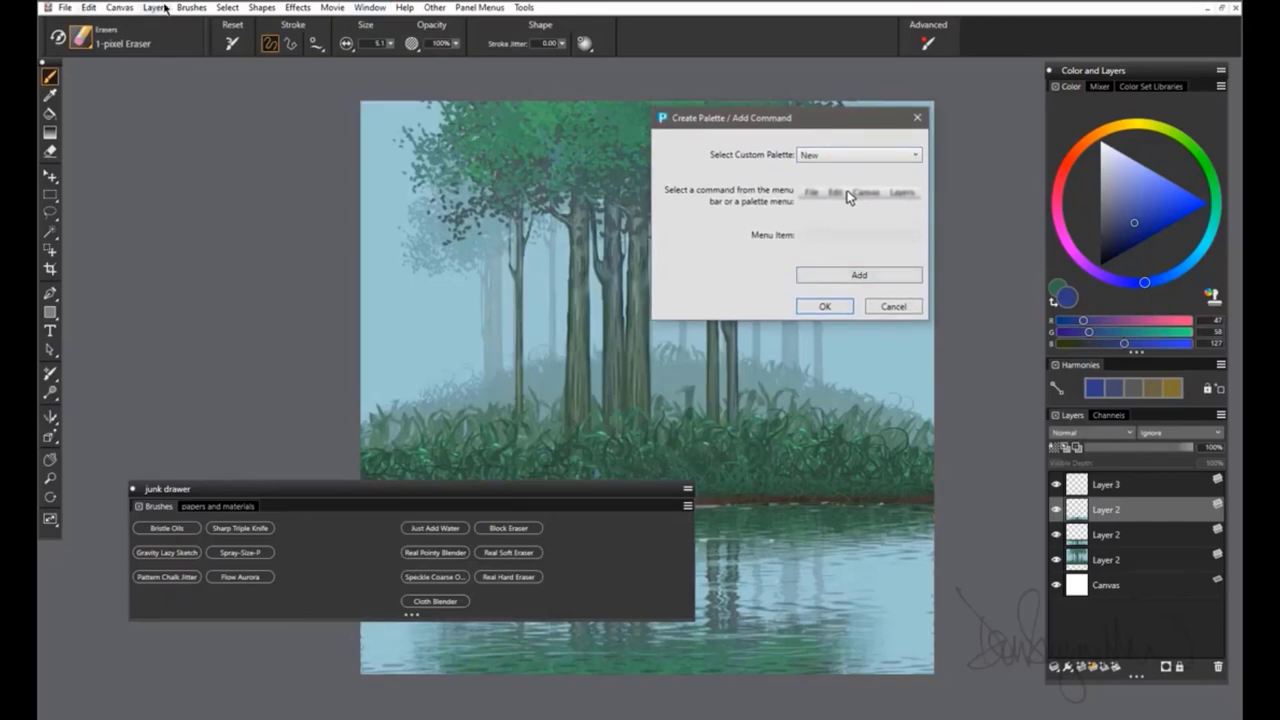
pyautogui.click(155, 8)
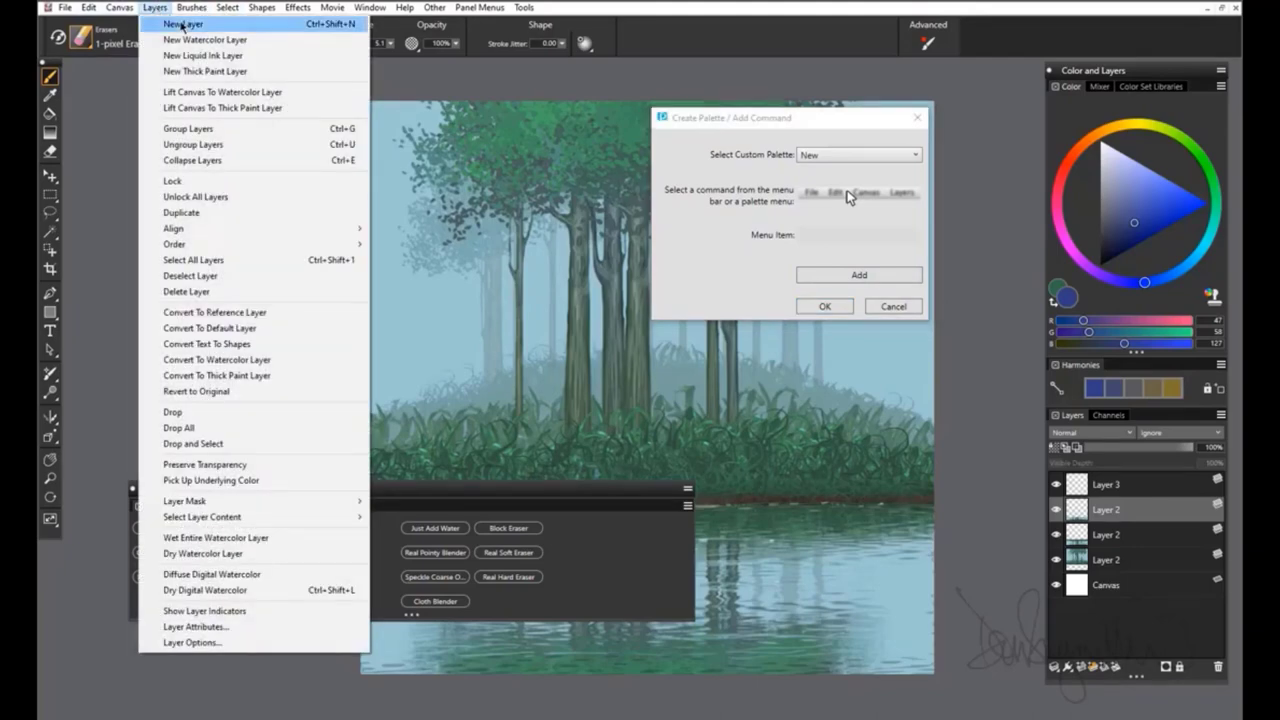
pyautogui.click(183, 23)
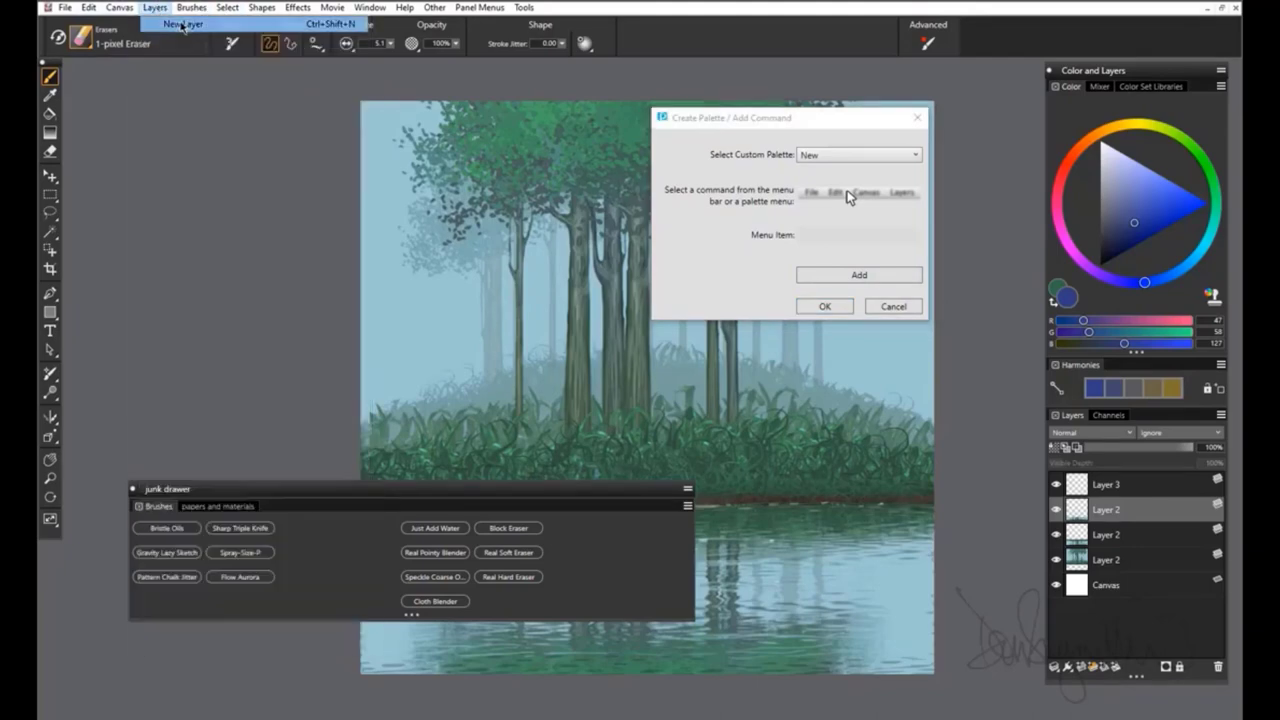
pyautogui.click(850, 274)
pyautogui.click(825, 306)
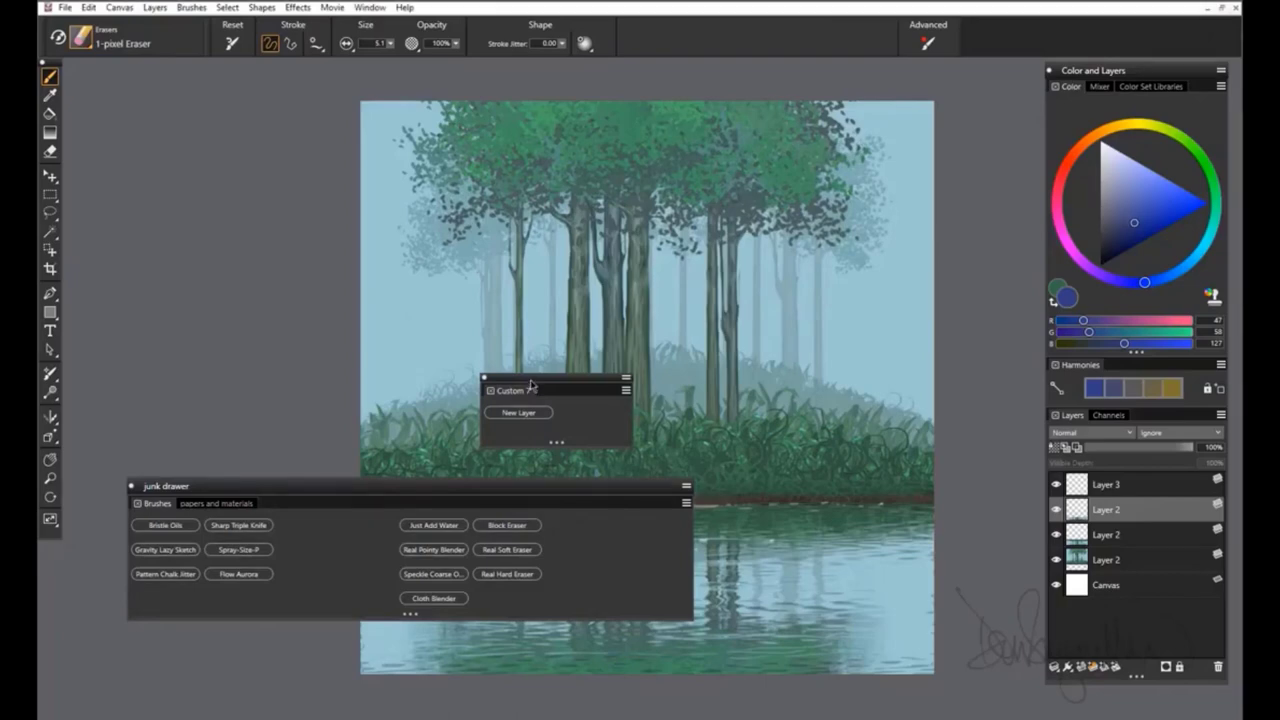
pyautogui.moveTo(531, 385); pyautogui.dragTo(570, 263)
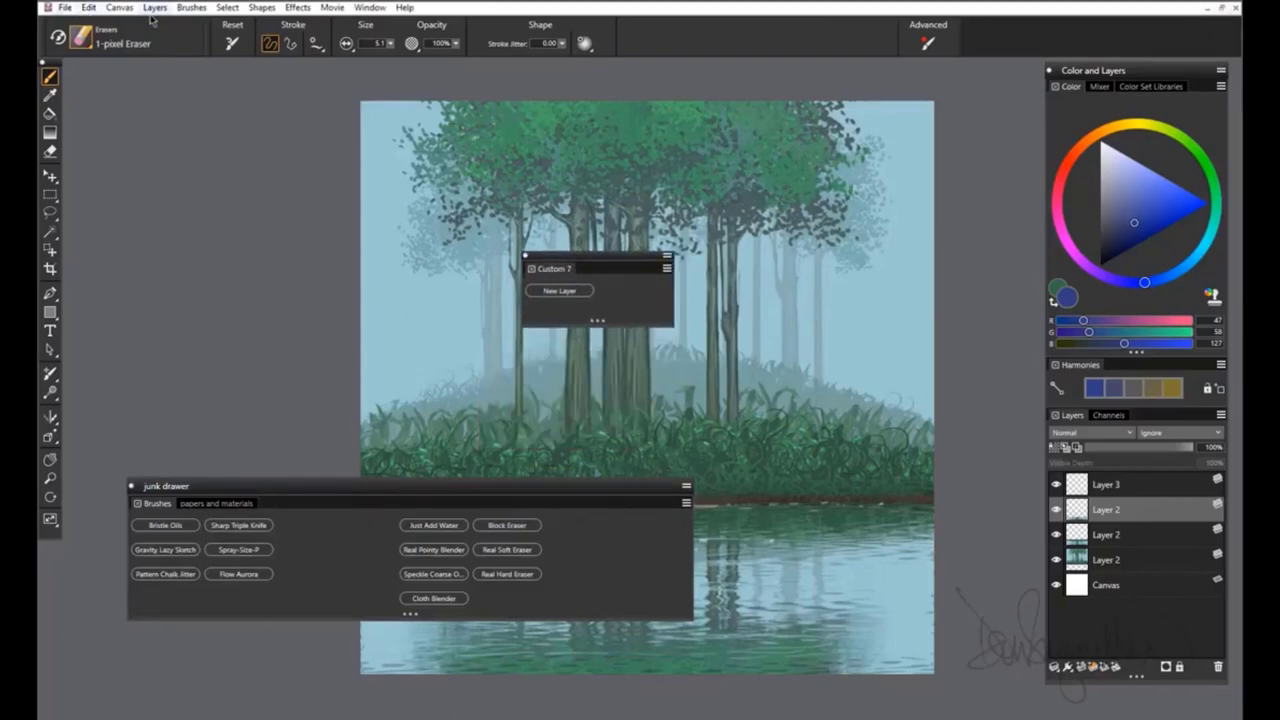
# - Reopen Add Command at the upper right with Custom 7 as the target palette
pyautogui.click(370, 8)
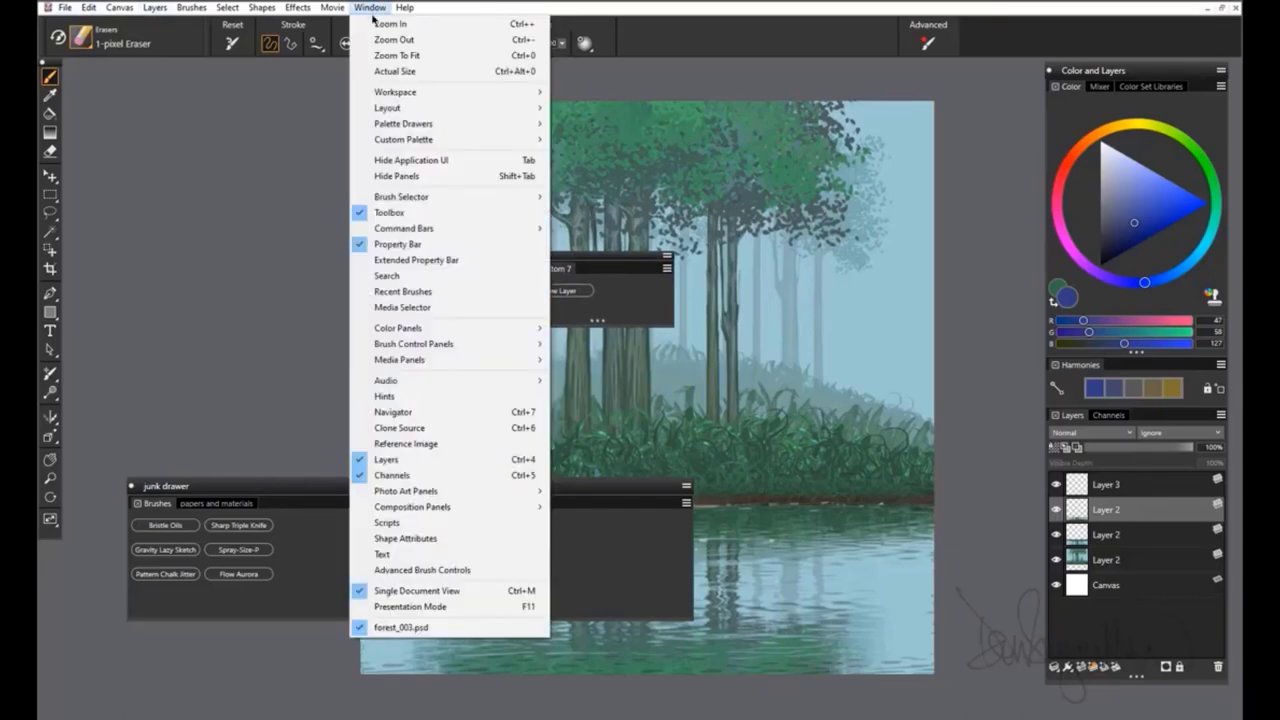
pyautogui.moveTo(427, 147)
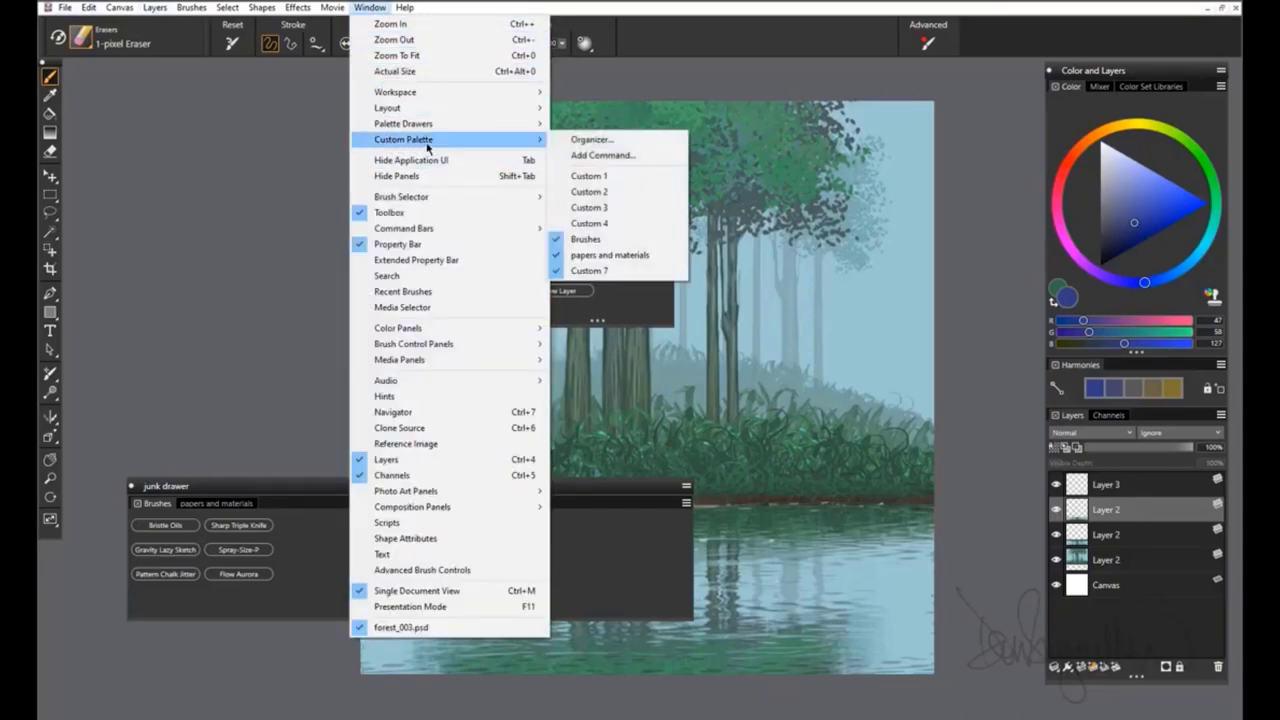
pyautogui.click(620, 155)
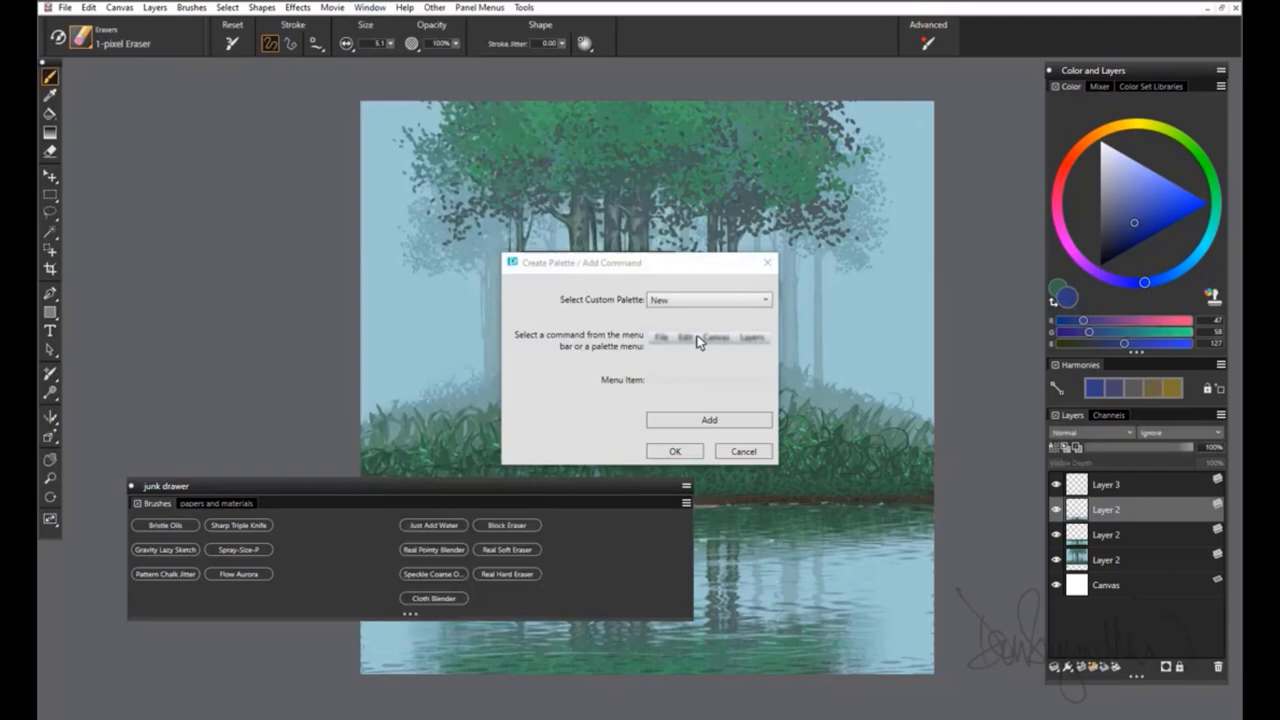
pyautogui.moveTo(545, 268); pyautogui.dragTo(726, 119)
pyautogui.click(868, 150)
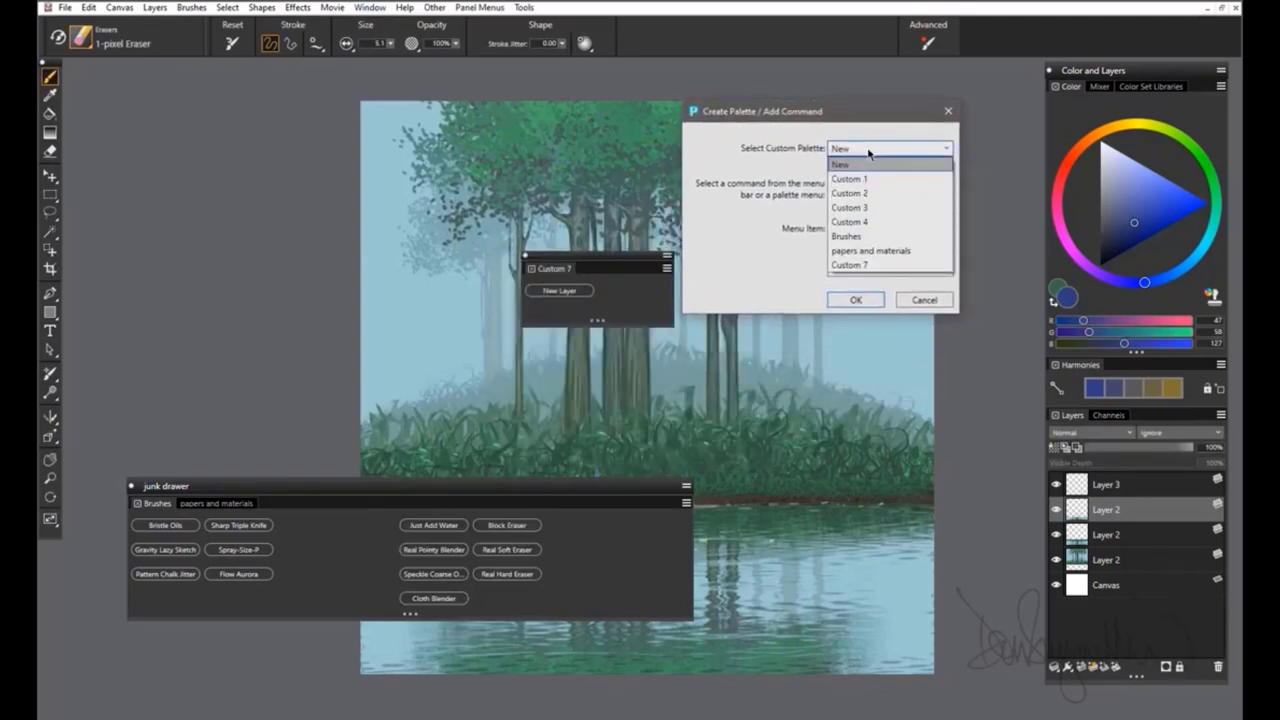
pyautogui.click(851, 264)
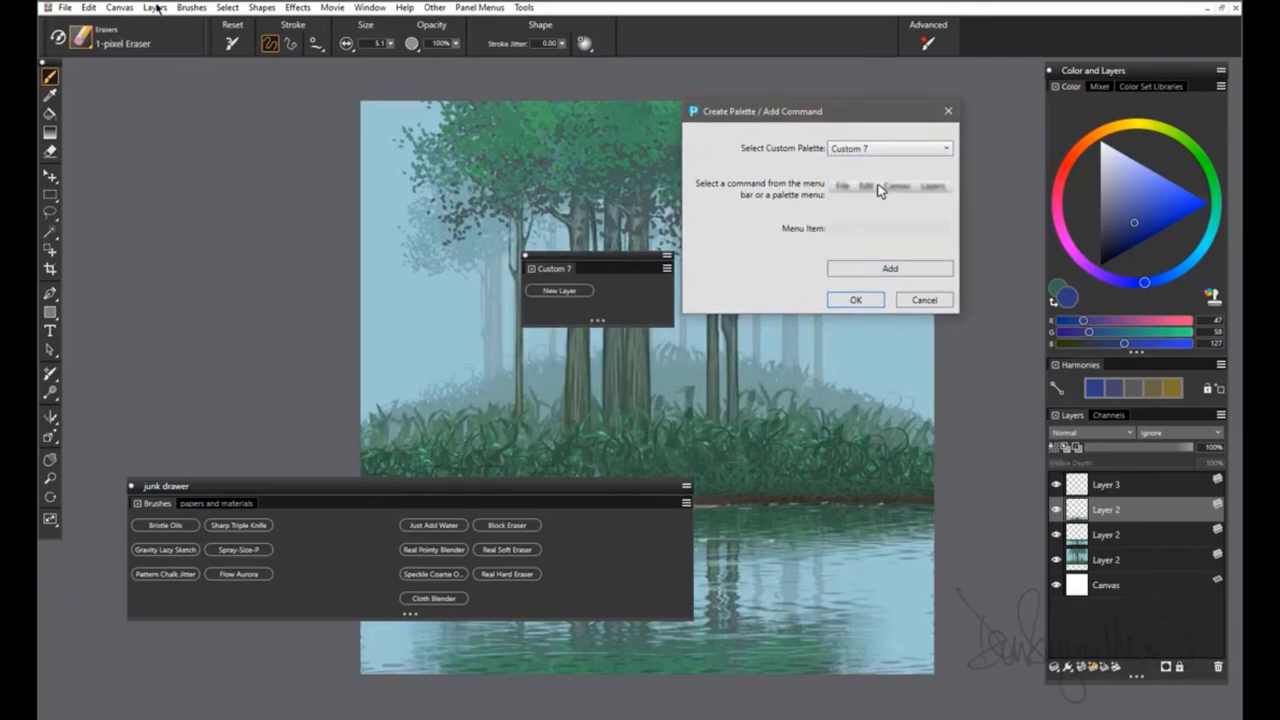
pyautogui.click(120, 8)
# - Add Layers > Duplicate and Select All Layers buttons to Custom 7
pyautogui.click(120, 8)
pyautogui.click(160, 8)
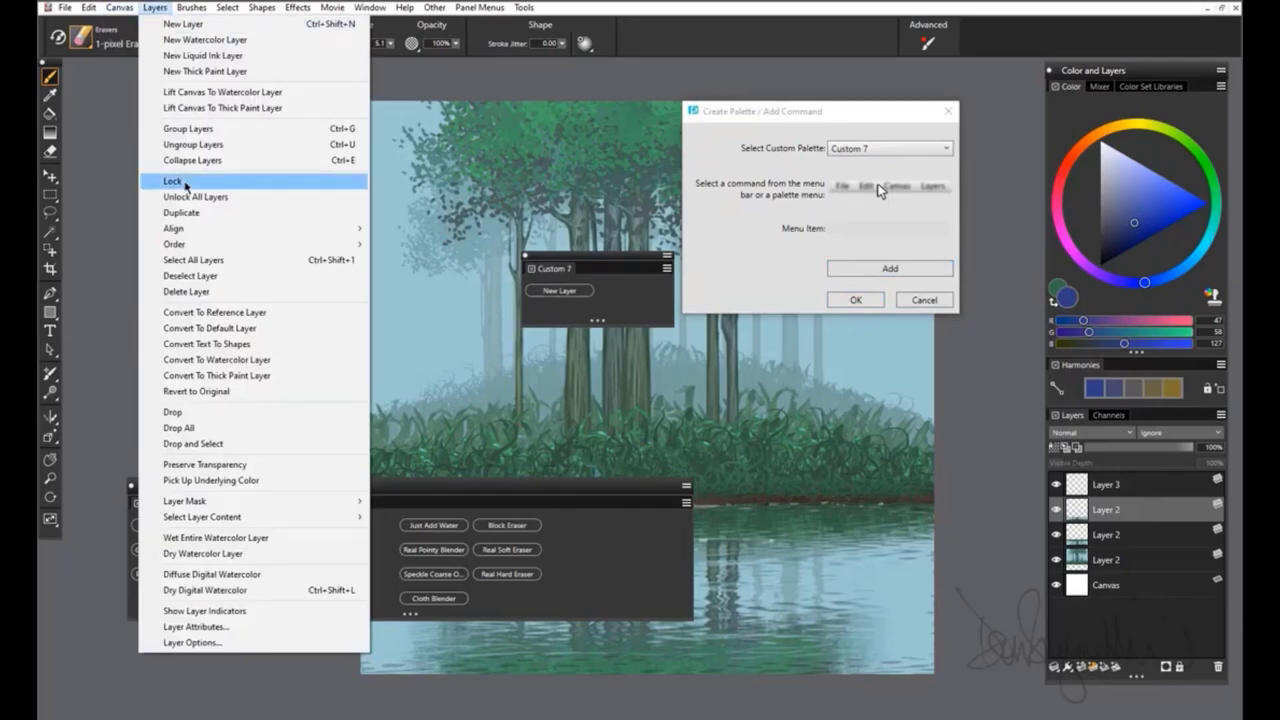
pyautogui.click(185, 213)
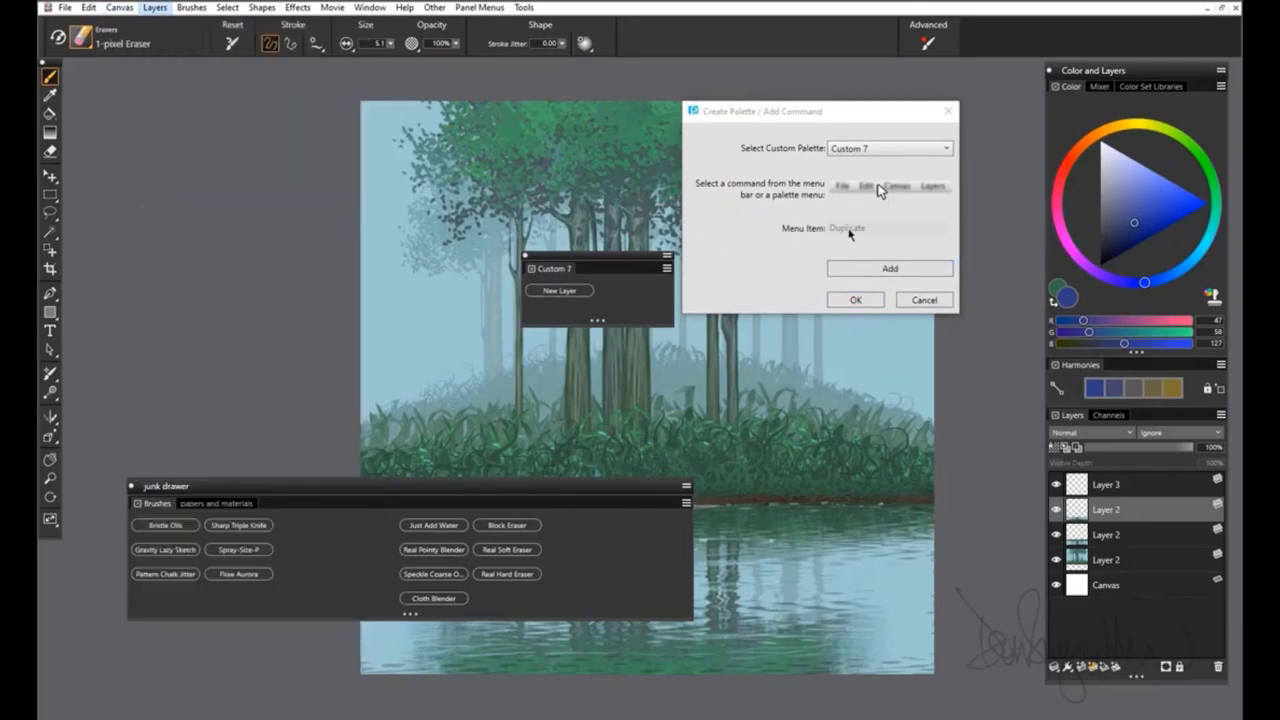
pyautogui.click(889, 269)
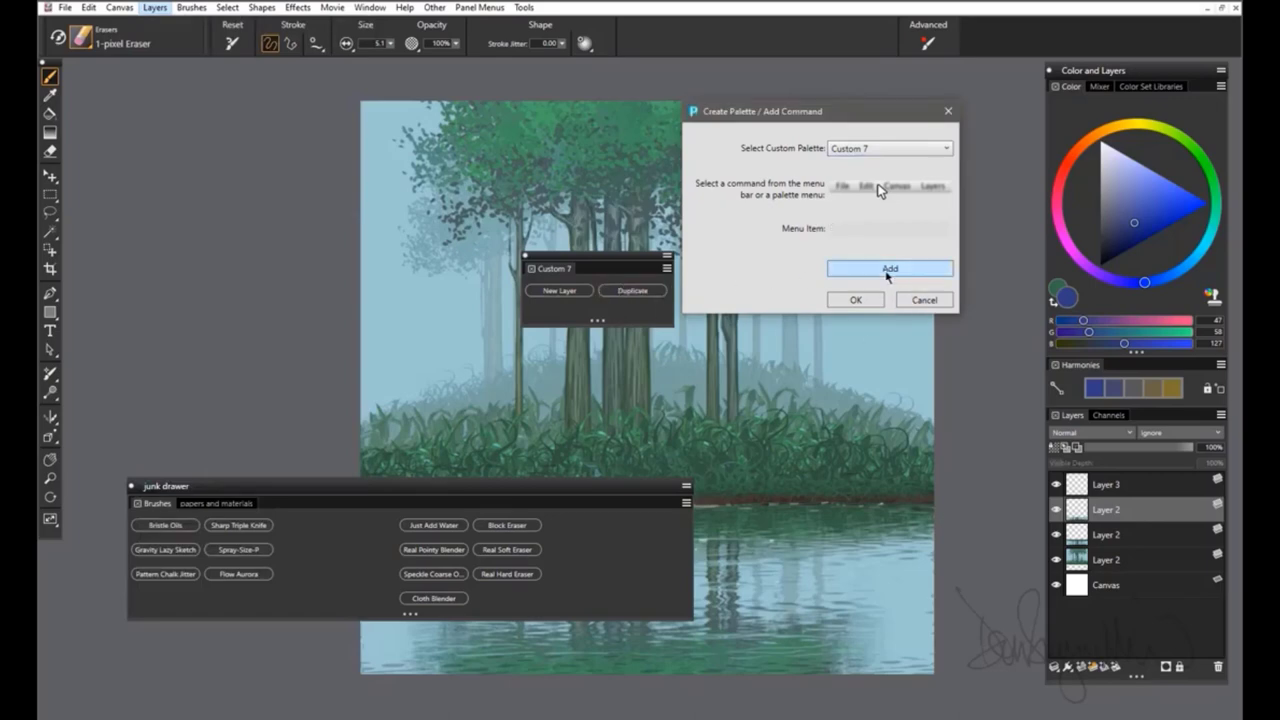
pyautogui.click(155, 8)
pyautogui.click(188, 260)
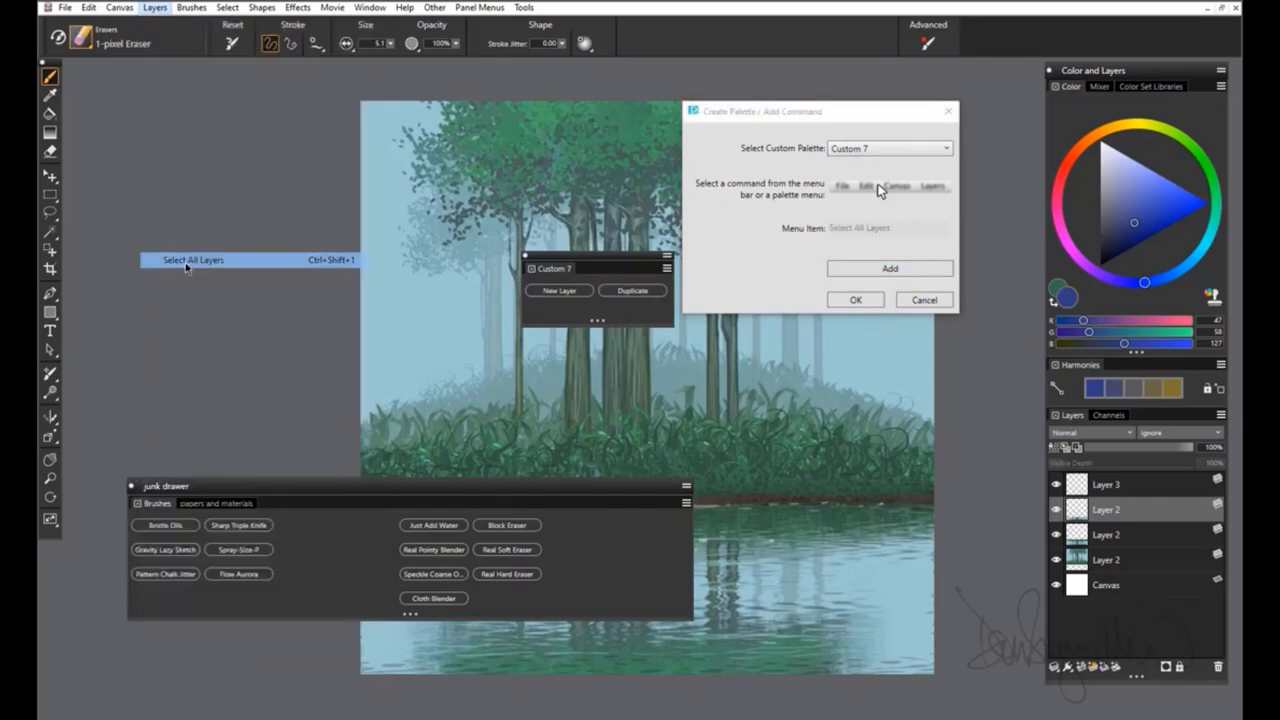
pyautogui.click(890, 269)
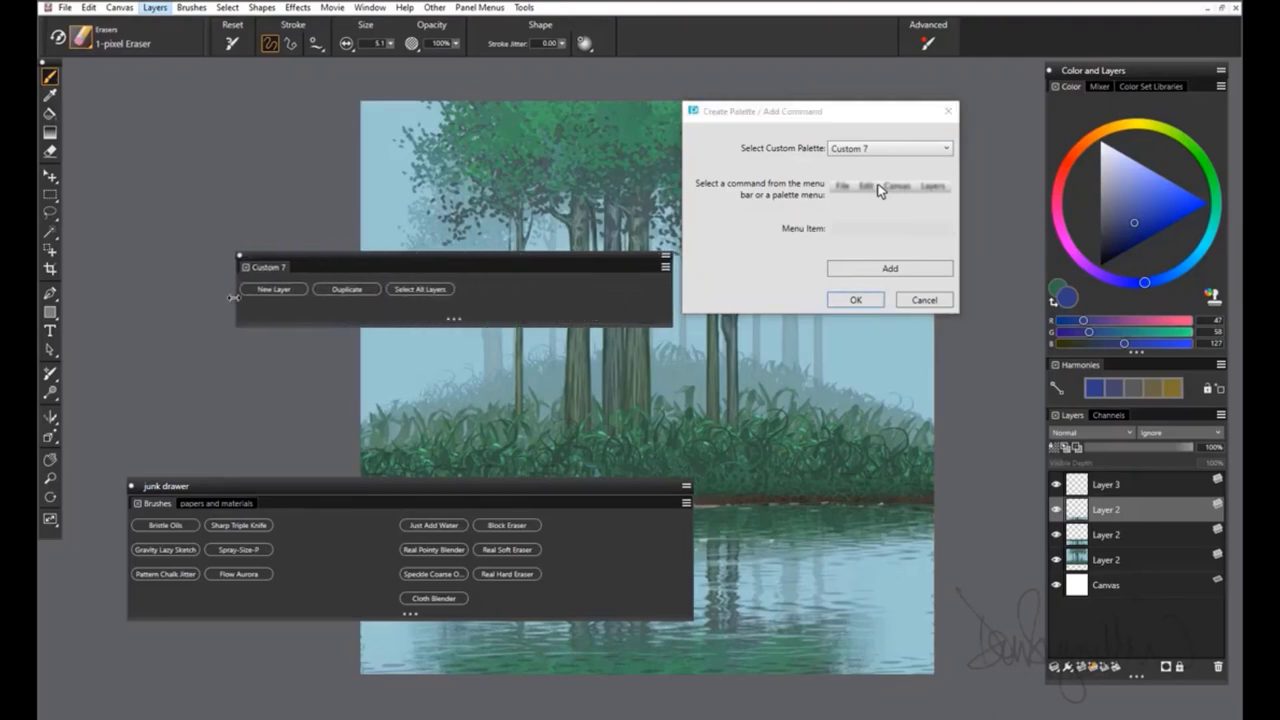
# - Add a Select > All button to Custom 7 and pick Invert Selection next
pyautogui.click(228, 9)
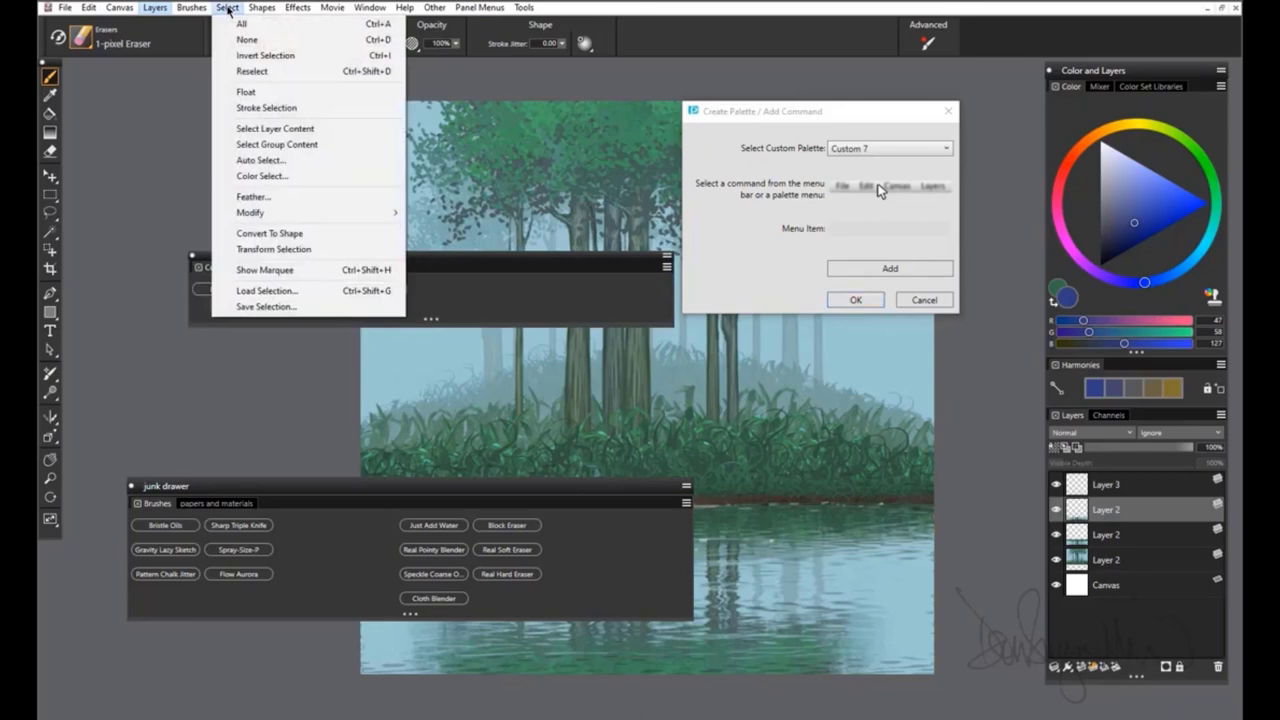
pyautogui.click(235, 23)
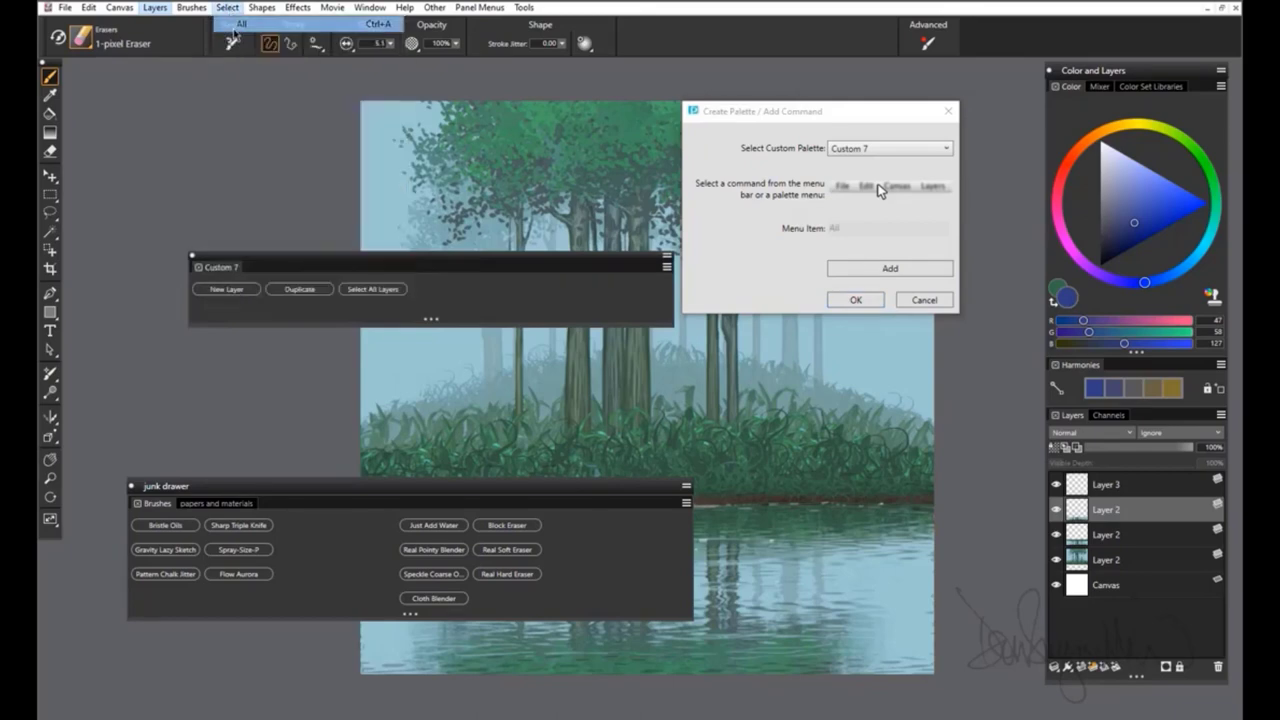
pyautogui.click(893, 277)
pyautogui.click(228, 8)
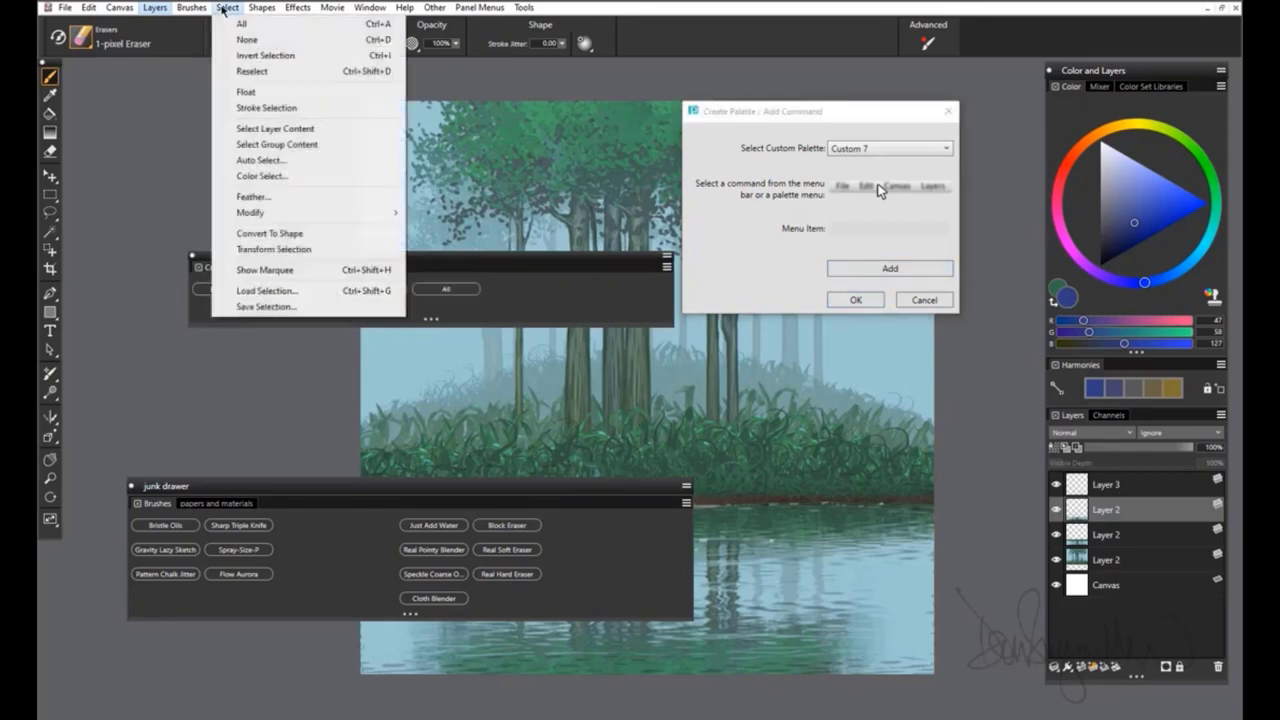
pyautogui.click(252, 55)
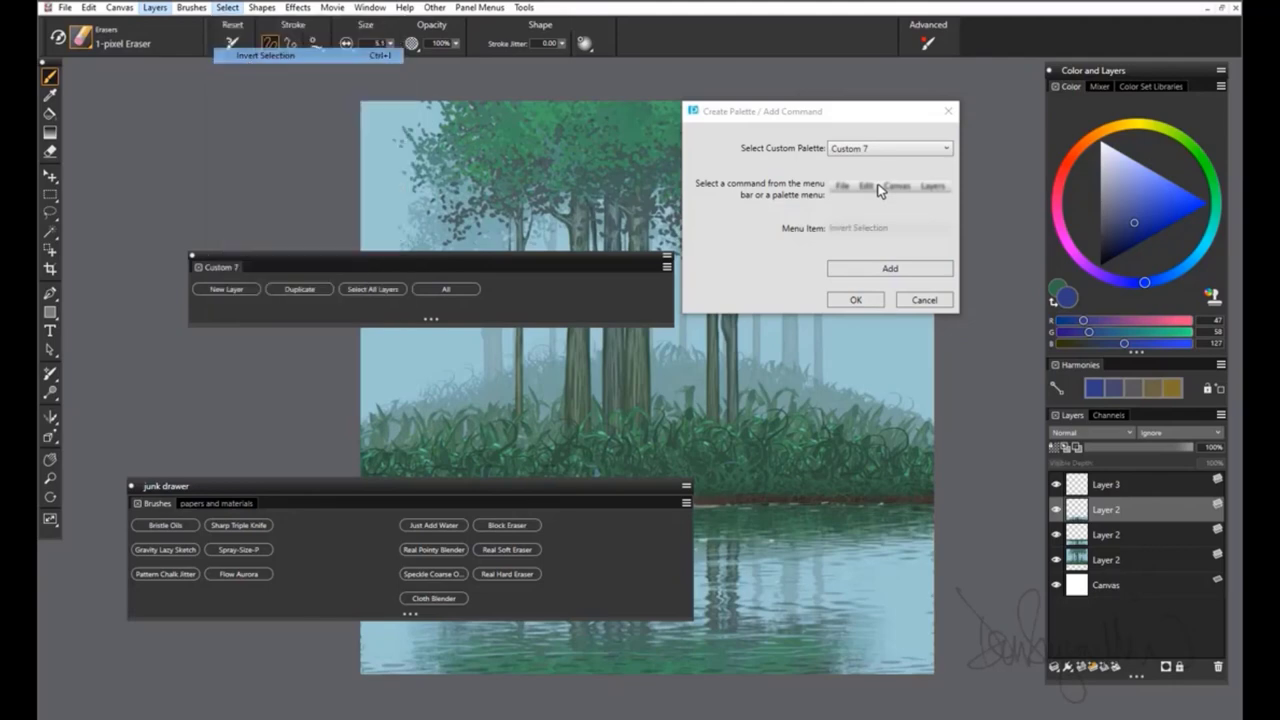
# - Add Invert Selection, Correct Colors and Apply Marbling buttons to Custom 7
pyautogui.click(890, 269)
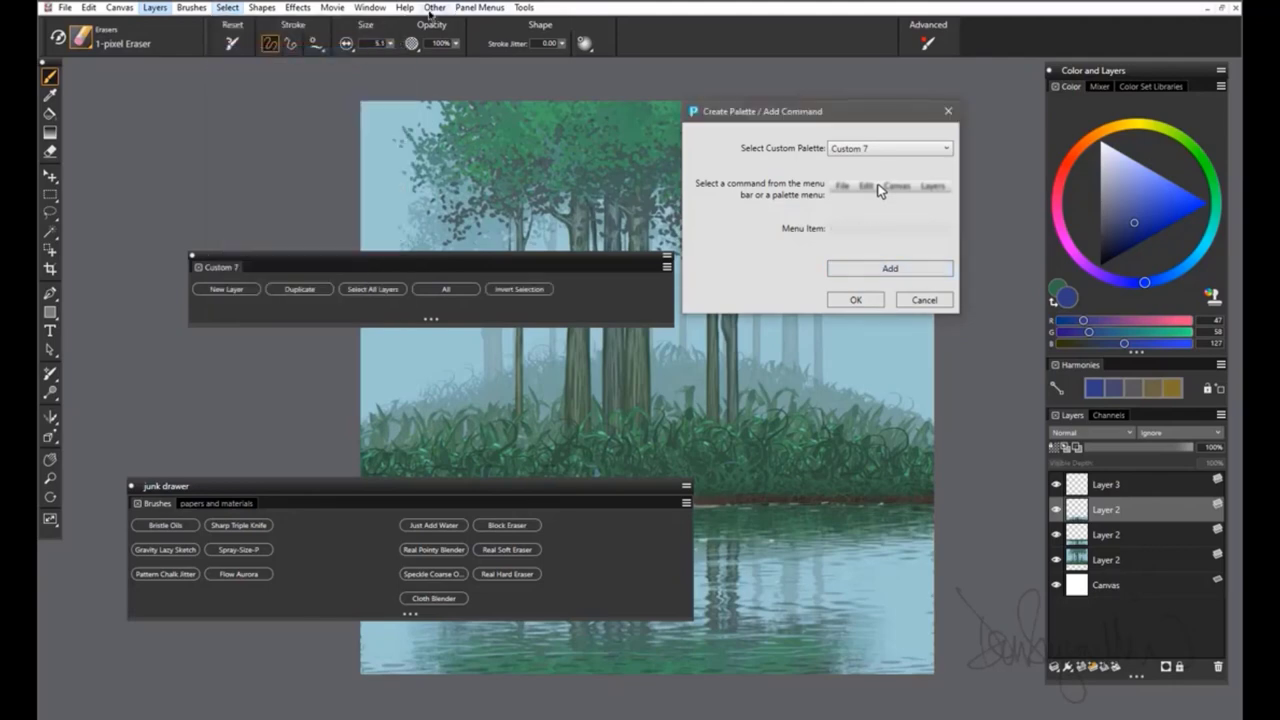
pyautogui.click(333, 8)
pyautogui.moveTo(298, 8)
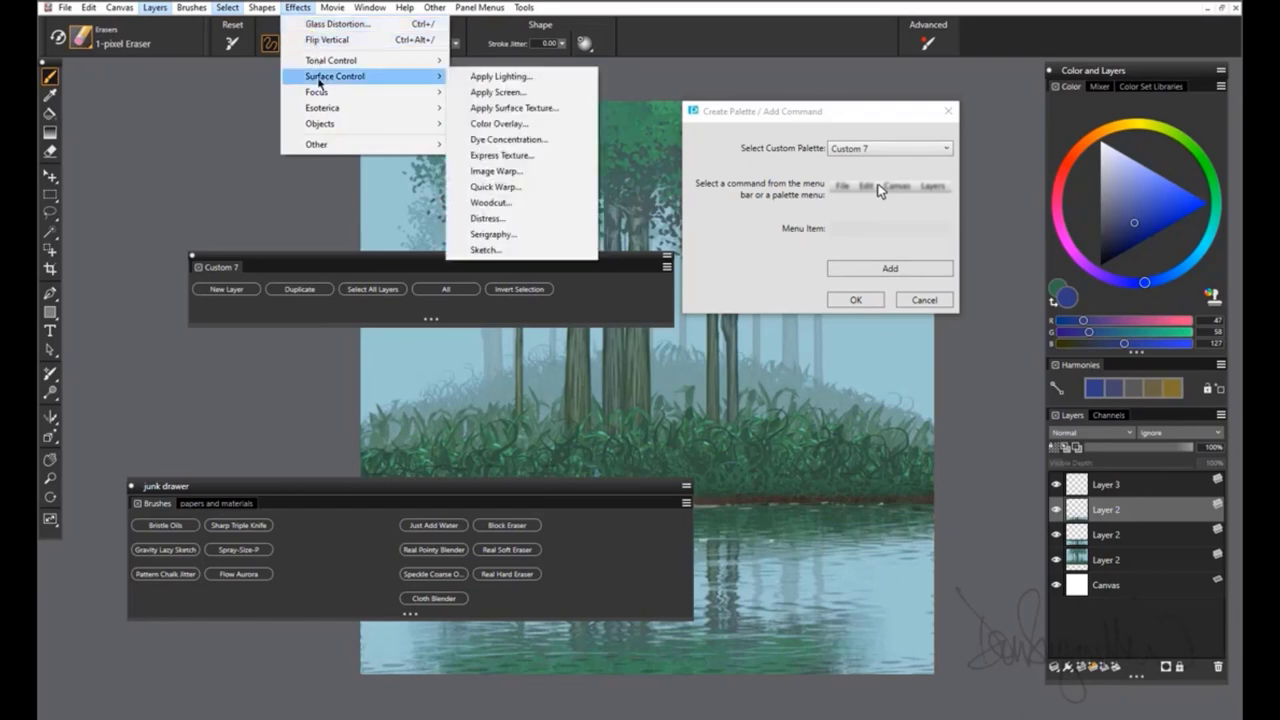
pyautogui.moveTo(320, 62)
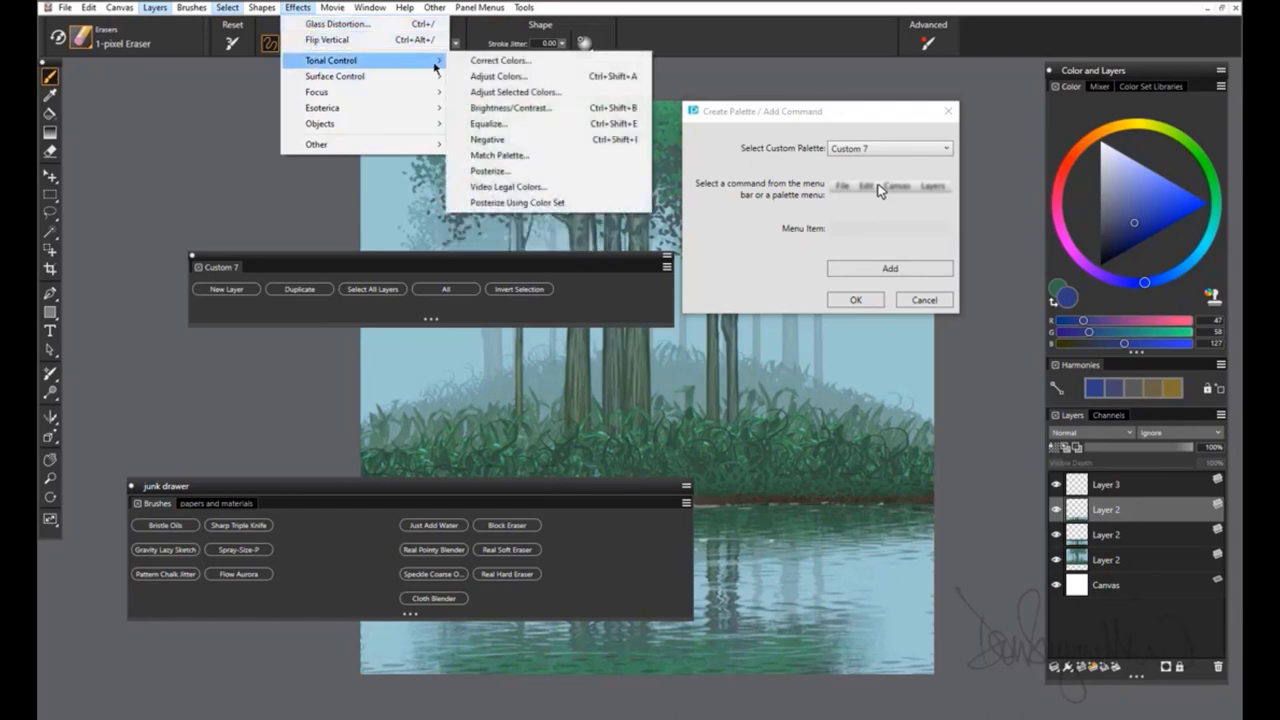
pyautogui.click(511, 62)
pyautogui.click(903, 270)
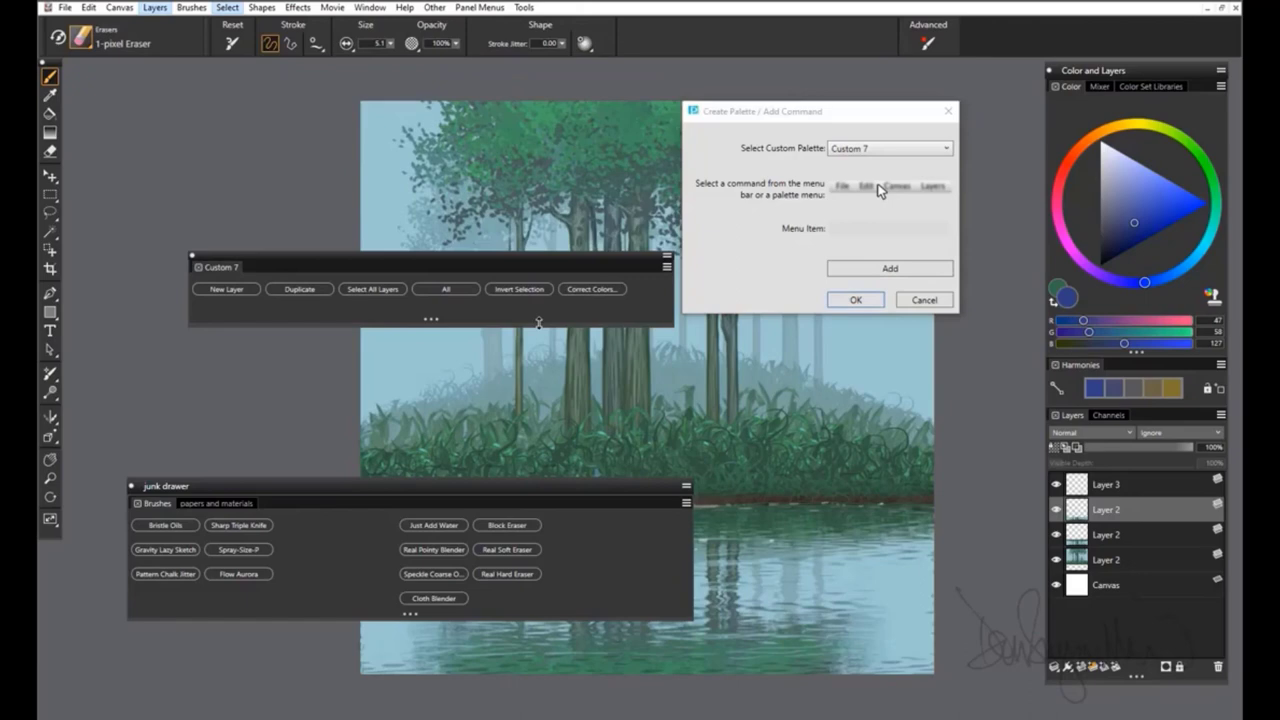
pyautogui.click(293, 12)
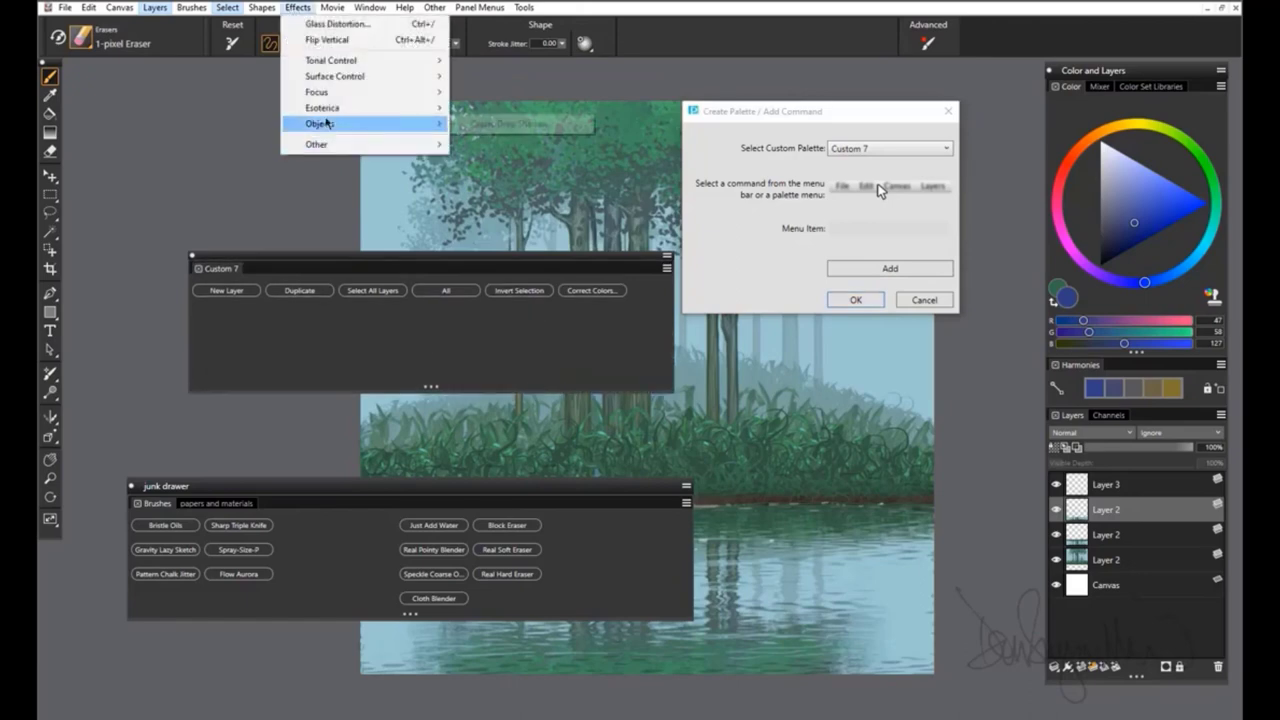
pyautogui.moveTo(330, 108)
pyautogui.click(505, 109)
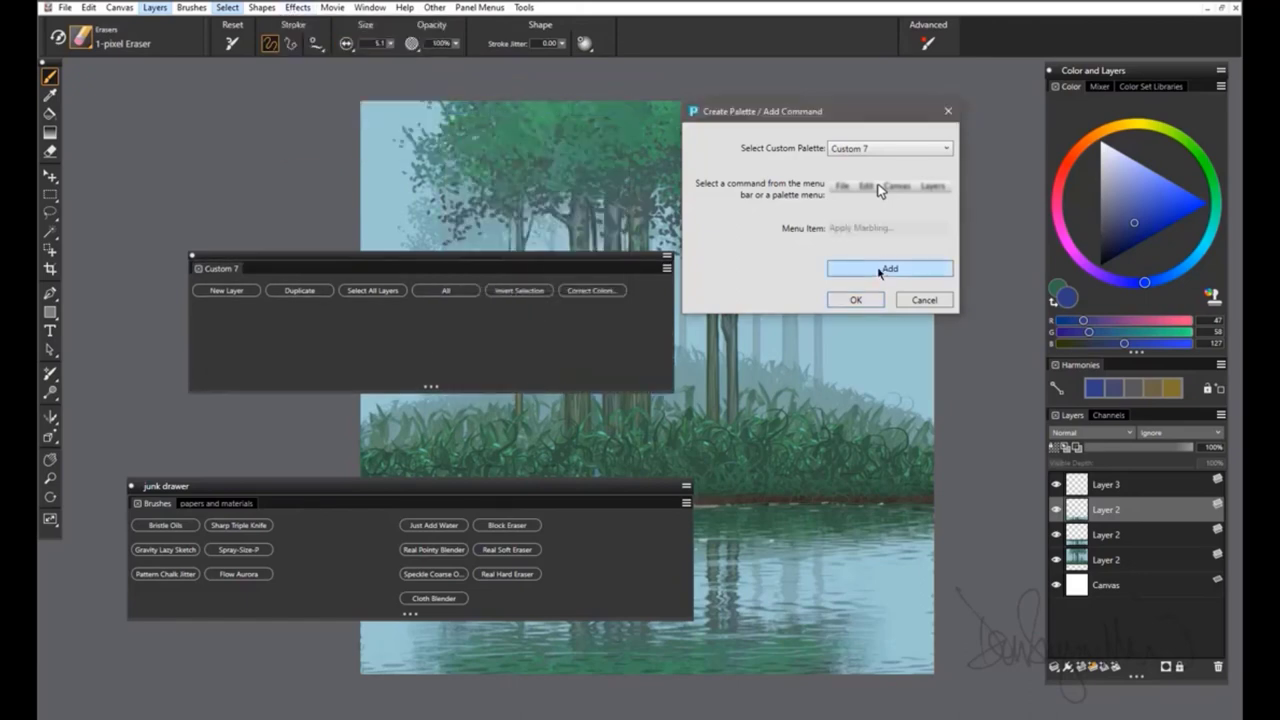
pyautogui.click(886, 268)
# - Widen and shorten the Custom 7 palette to fit its buttons, then close Add Command
pyautogui.moveTo(670, 362); pyautogui.dragTo(727, 362)
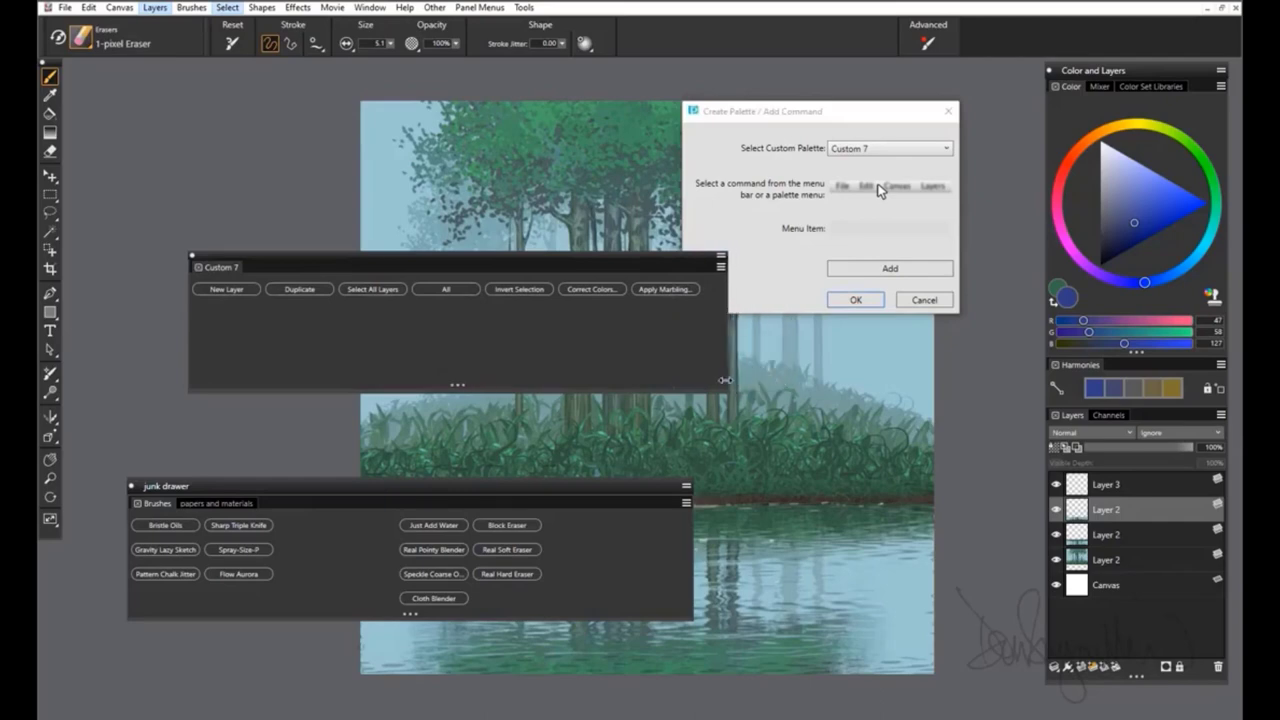
pyautogui.moveTo(457, 386); pyautogui.dragTo(457, 326)
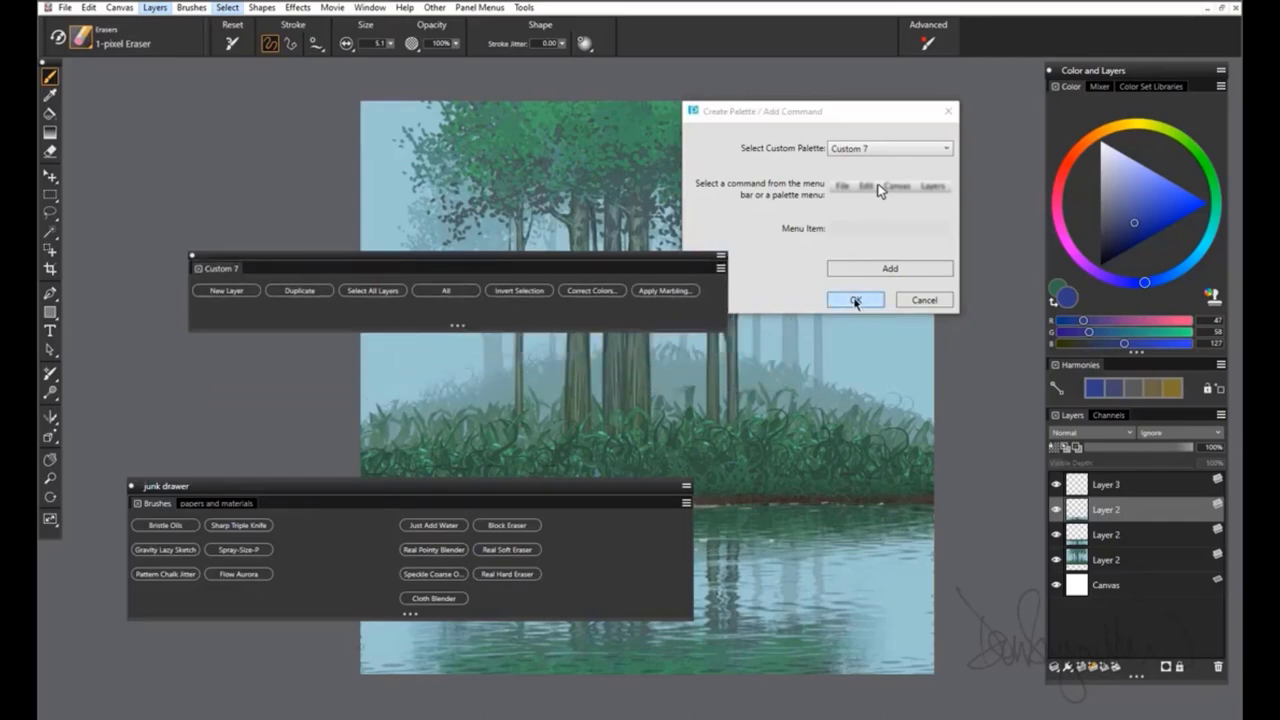
pyautogui.click(855, 300)
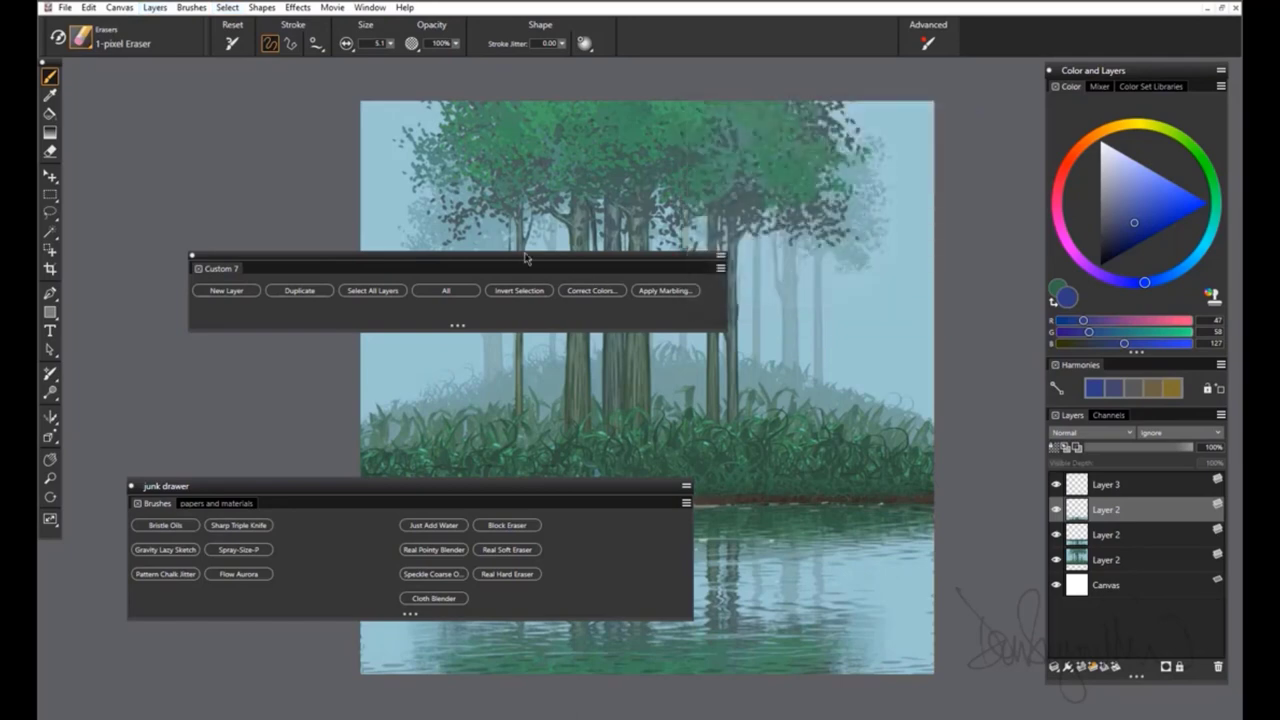
# - Rename Custom 7 to 'layers' in the Organizer and drag it onto the junk drawer
pyautogui.moveTo(525, 258); pyautogui.dragTo(643, 238)
pyautogui.click(369, 7)
pyautogui.moveTo(400, 139)
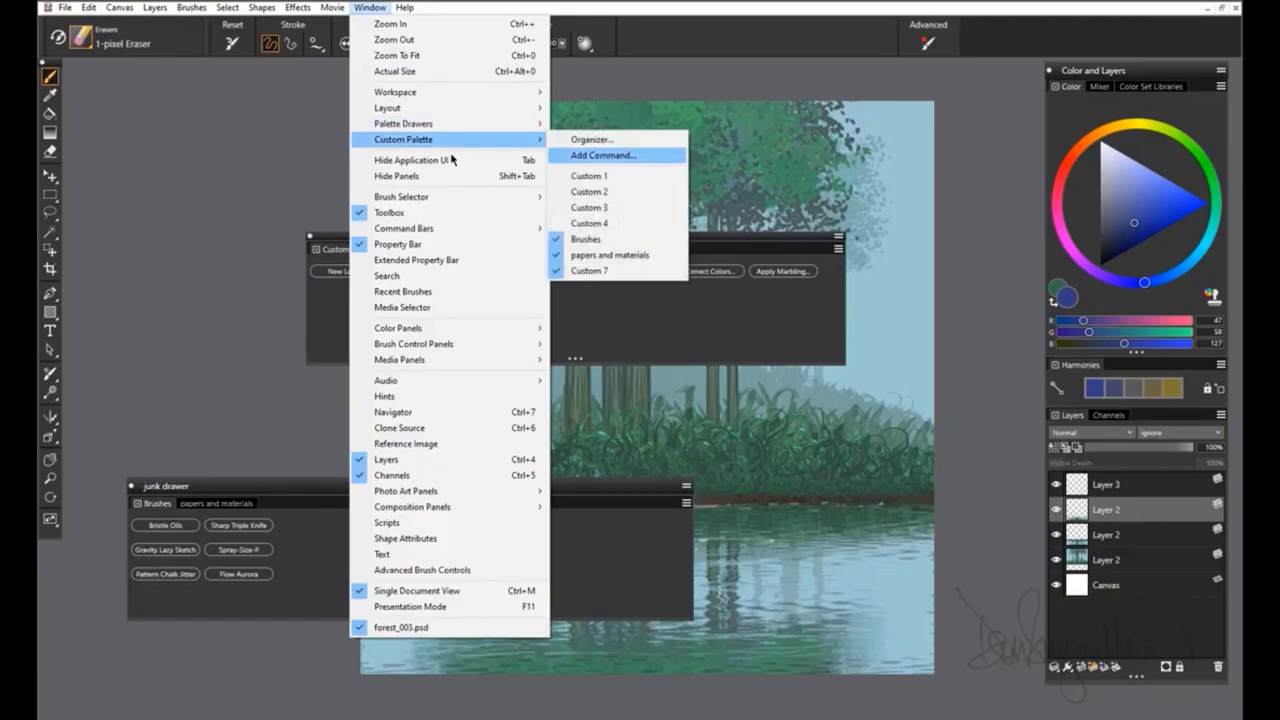
pyautogui.click(592, 139)
pyautogui.click(522, 337)
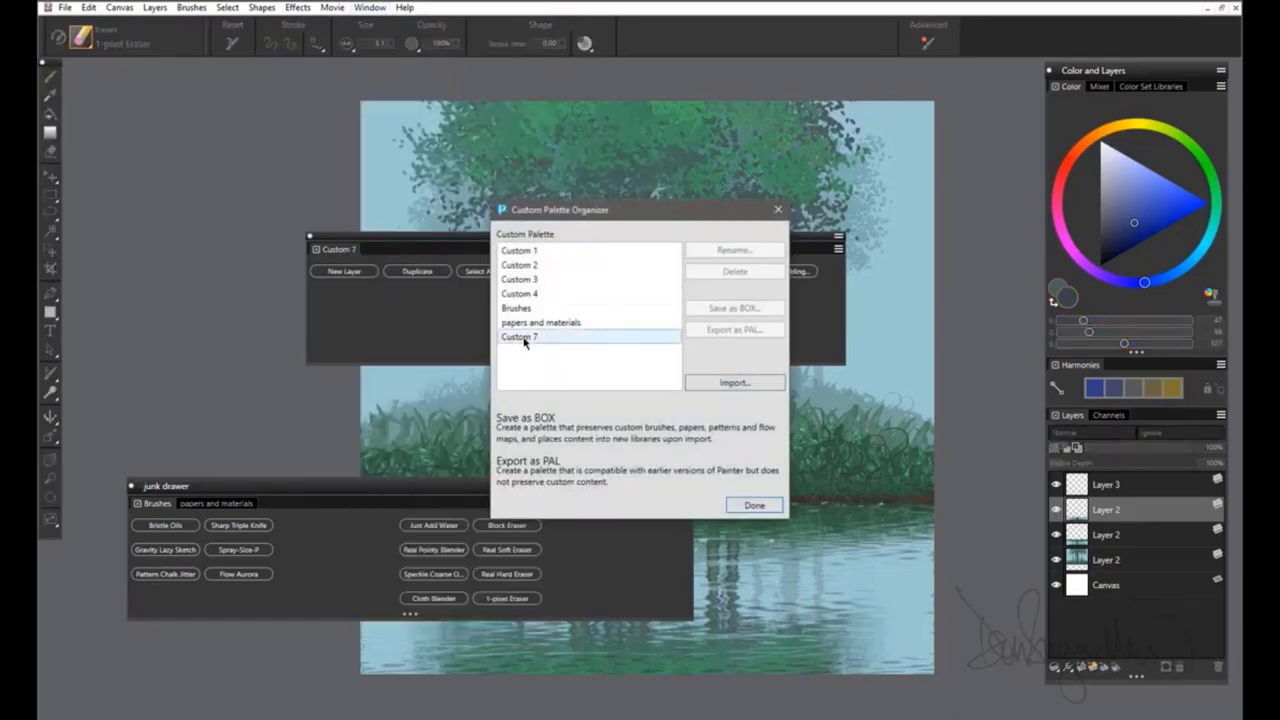
pyautogui.click(524, 341)
pyautogui.click(736, 252)
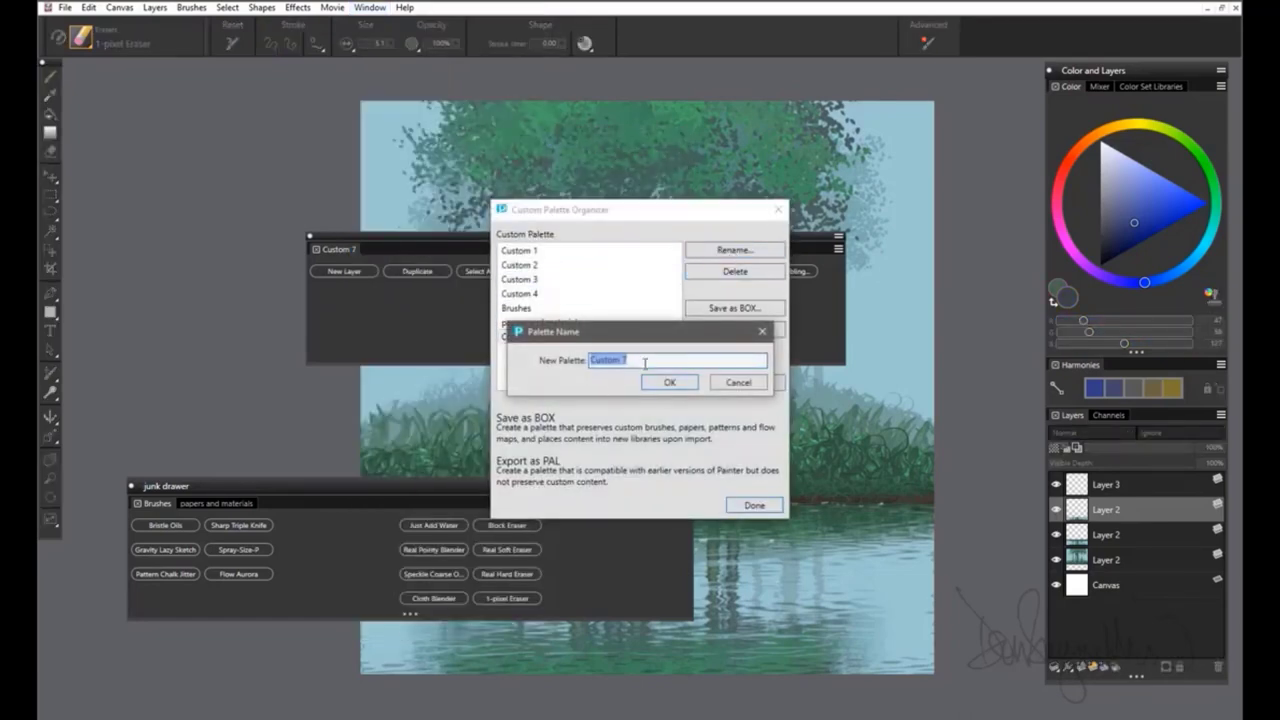
pyautogui.press('BackSpace')
pyautogui.click(664, 383)
pyautogui.click(755, 504)
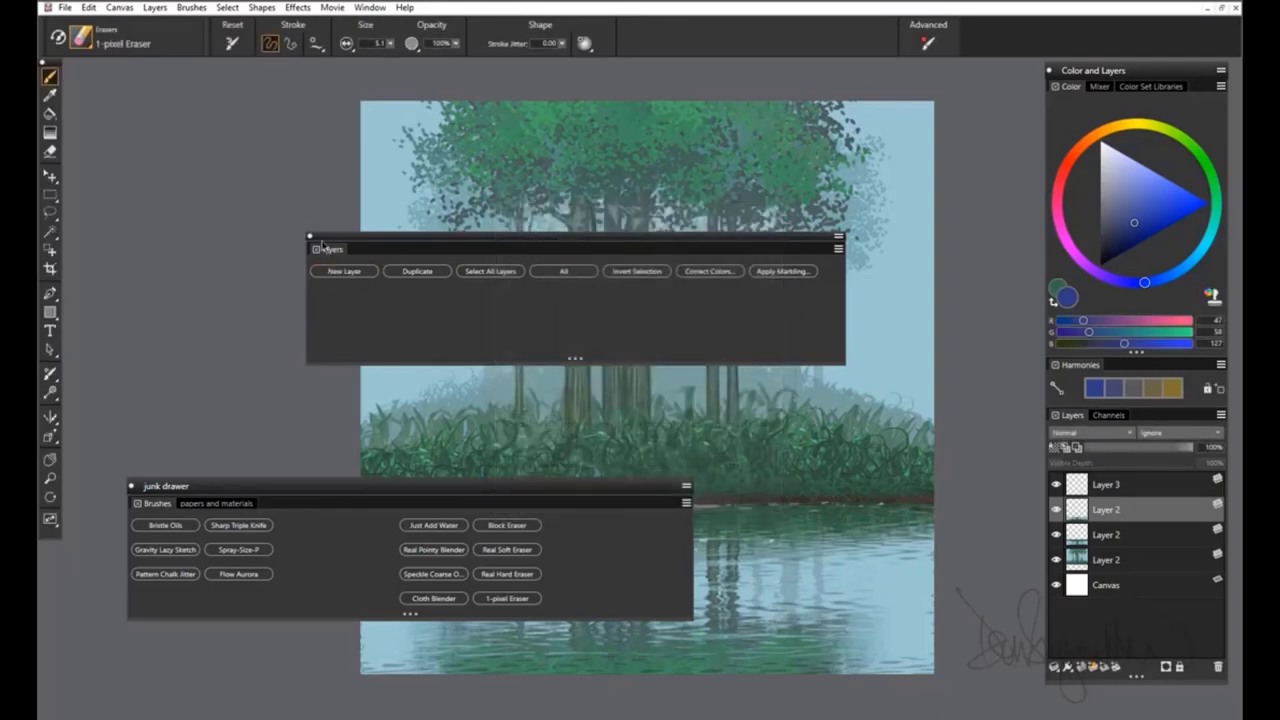
pyautogui.moveTo(326, 250)
pyautogui.mouseDown()
pyautogui.moveTo(292, 480)
pyautogui.moveTo(247, 507)
pyautogui.mouseUp()
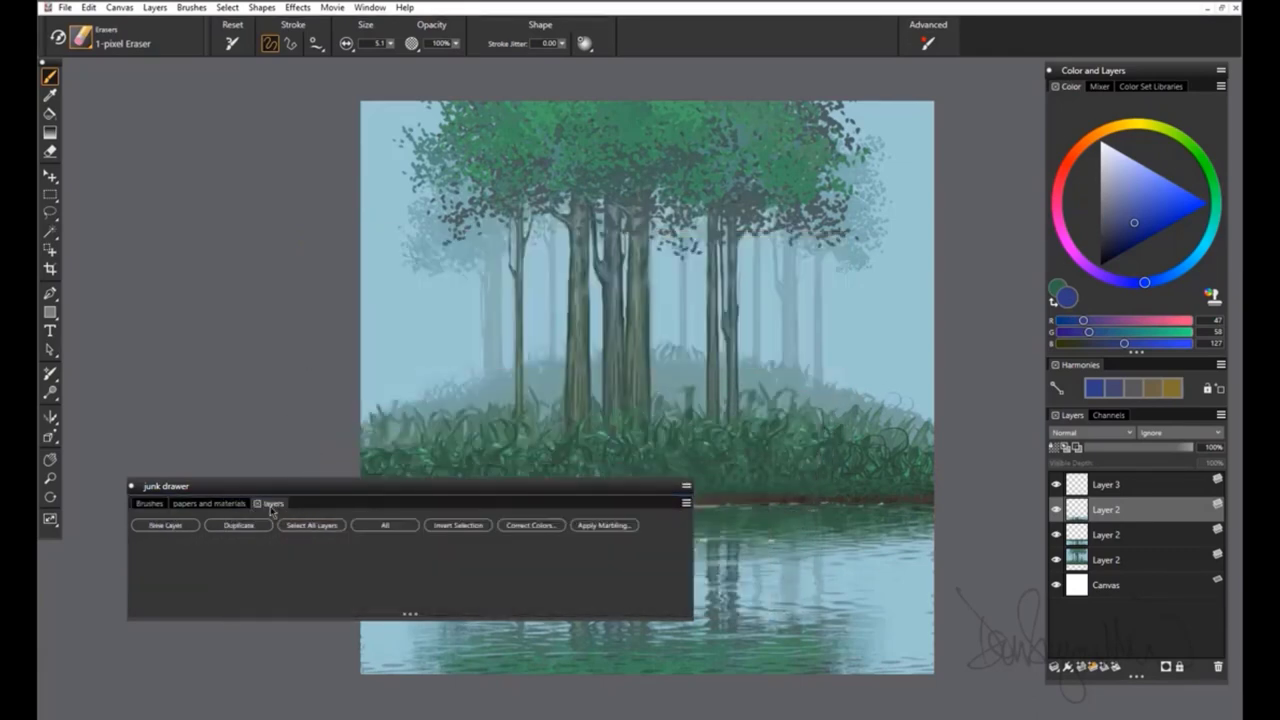
# - Cycle through the junk drawer's Brushes, papers and materials and layers tabs, ending on layers
pyautogui.click(137, 504)
pyautogui.click(213, 504)
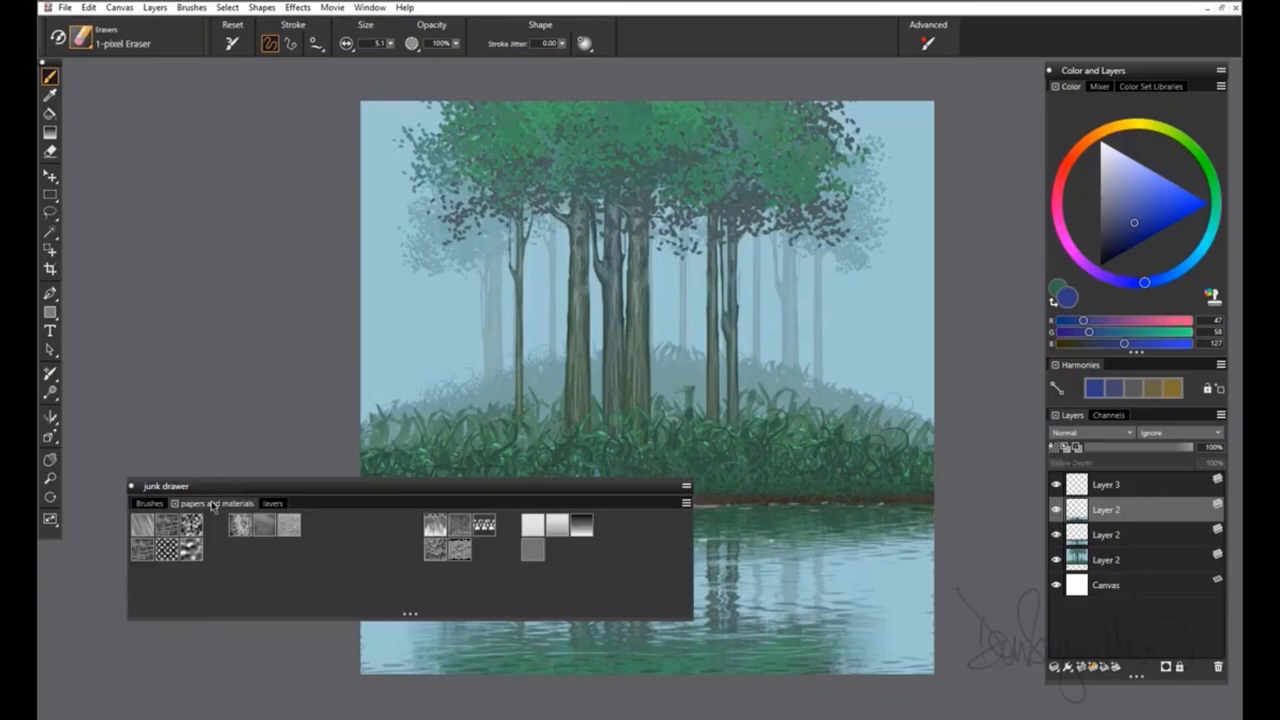
pyautogui.click(278, 504)
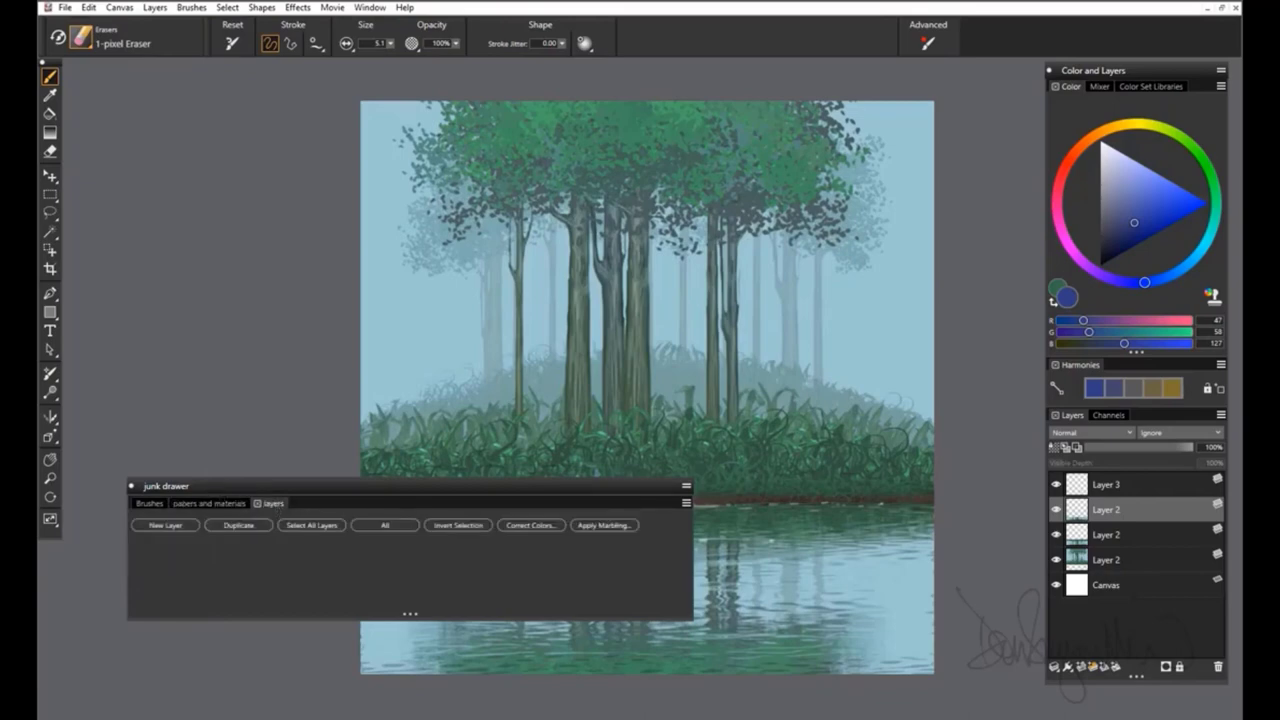
pyautogui.click(208, 503)
pyautogui.click(148, 503)
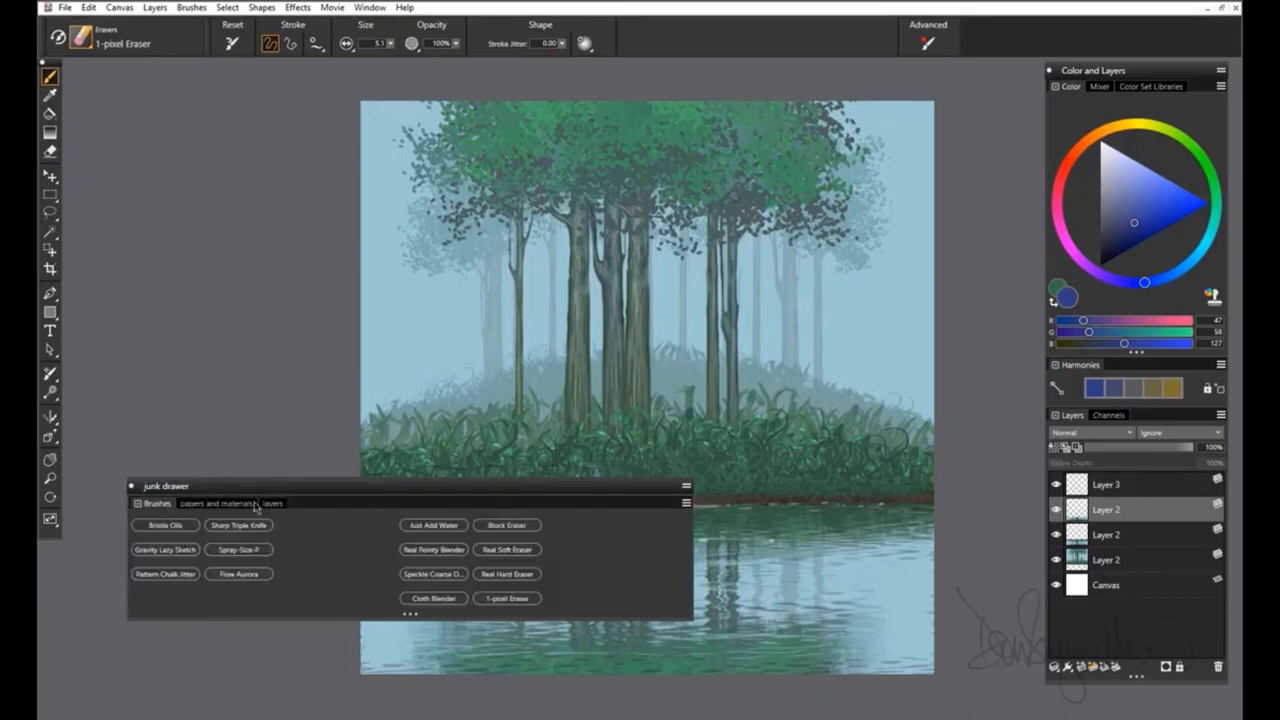
pyautogui.click(273, 503)
pyautogui.click(369, 7)
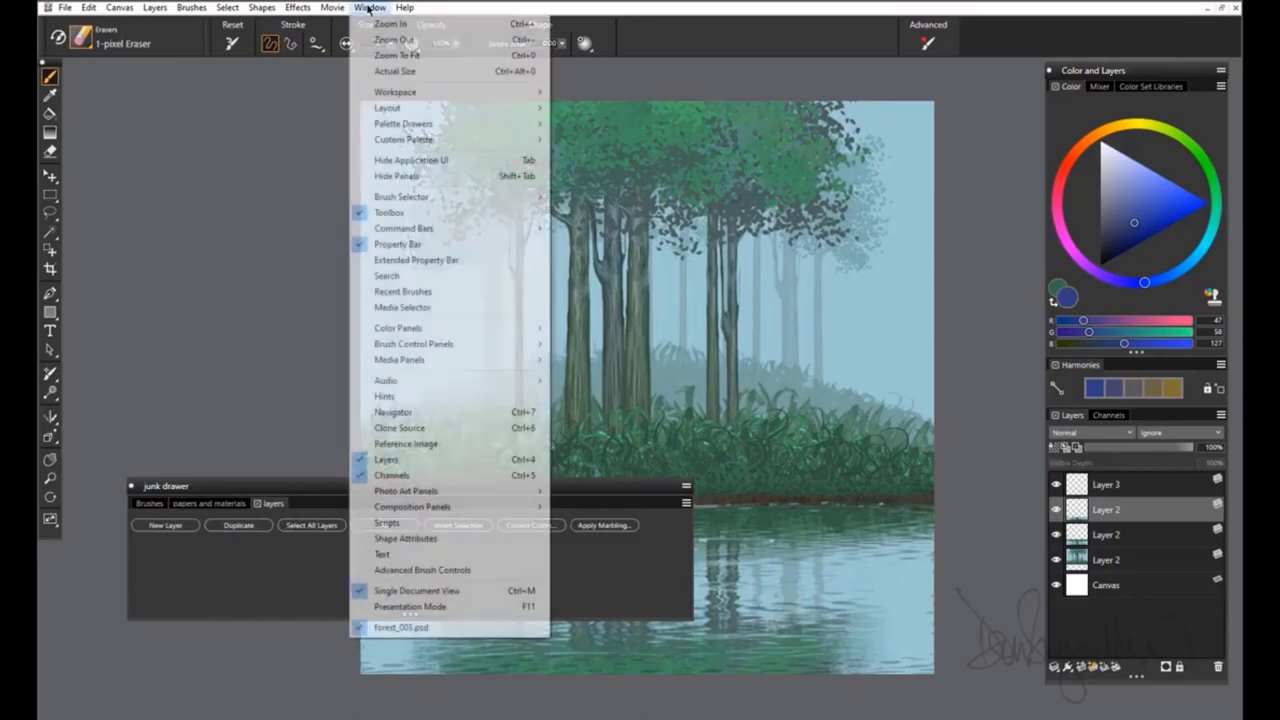
pyautogui.moveTo(398, 146)
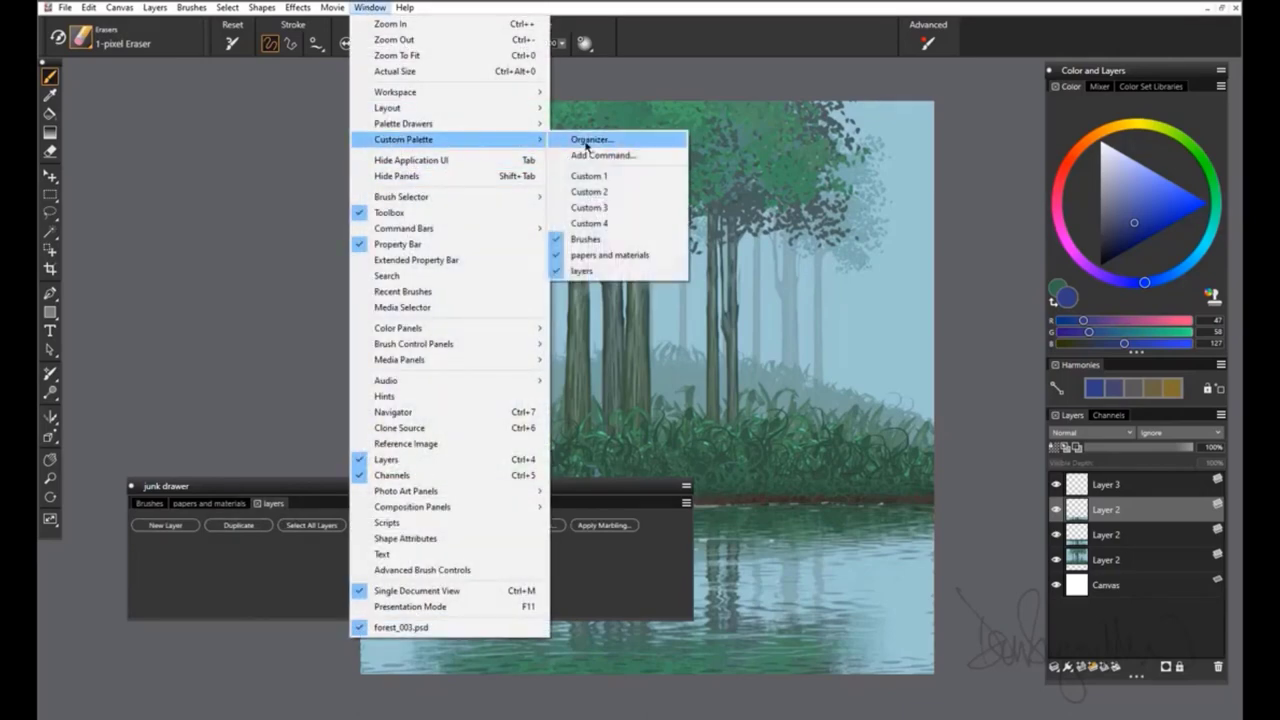
pyautogui.click(590, 143)
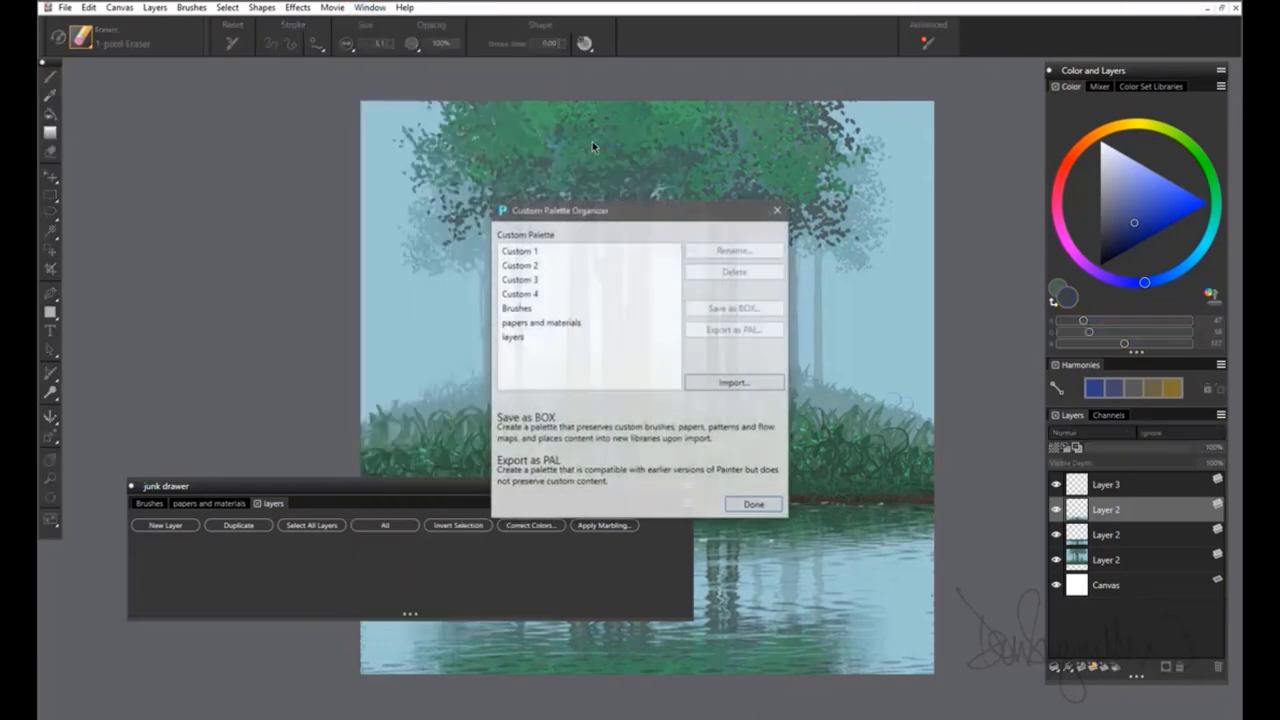
pyautogui.moveTo(610, 209); pyautogui.dragTo(580, 134)
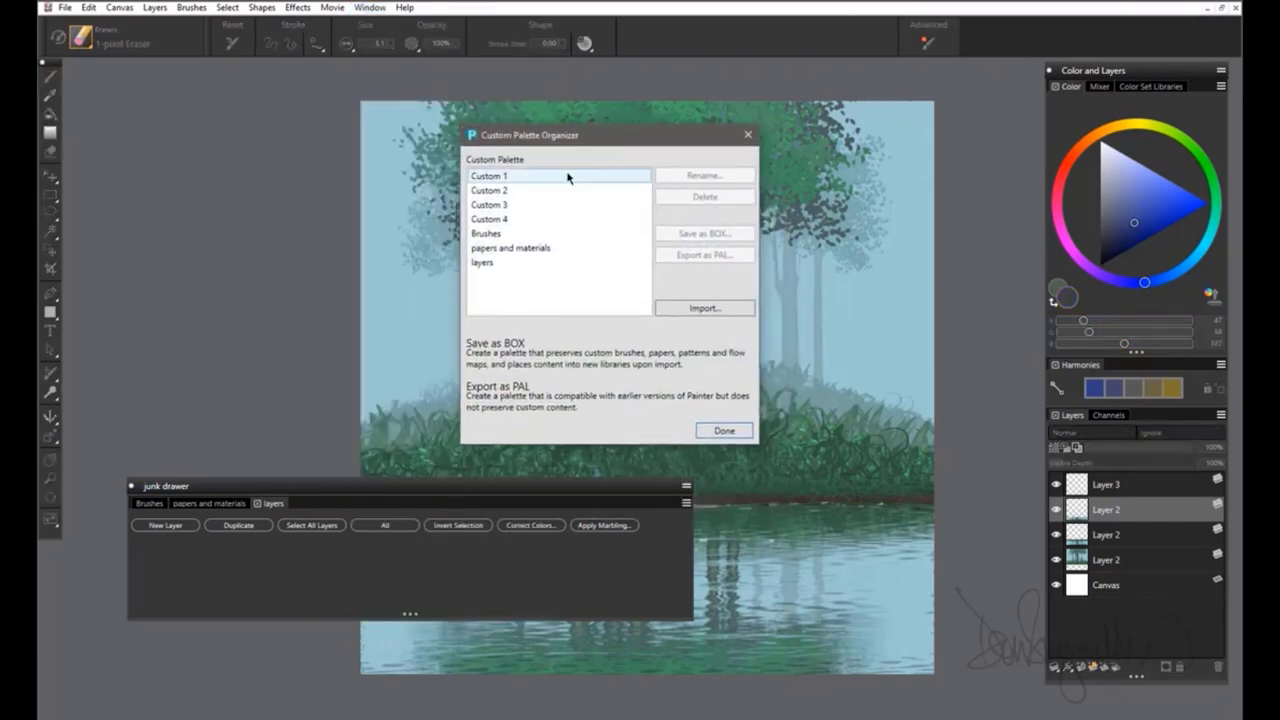
pyautogui.click(488, 238)
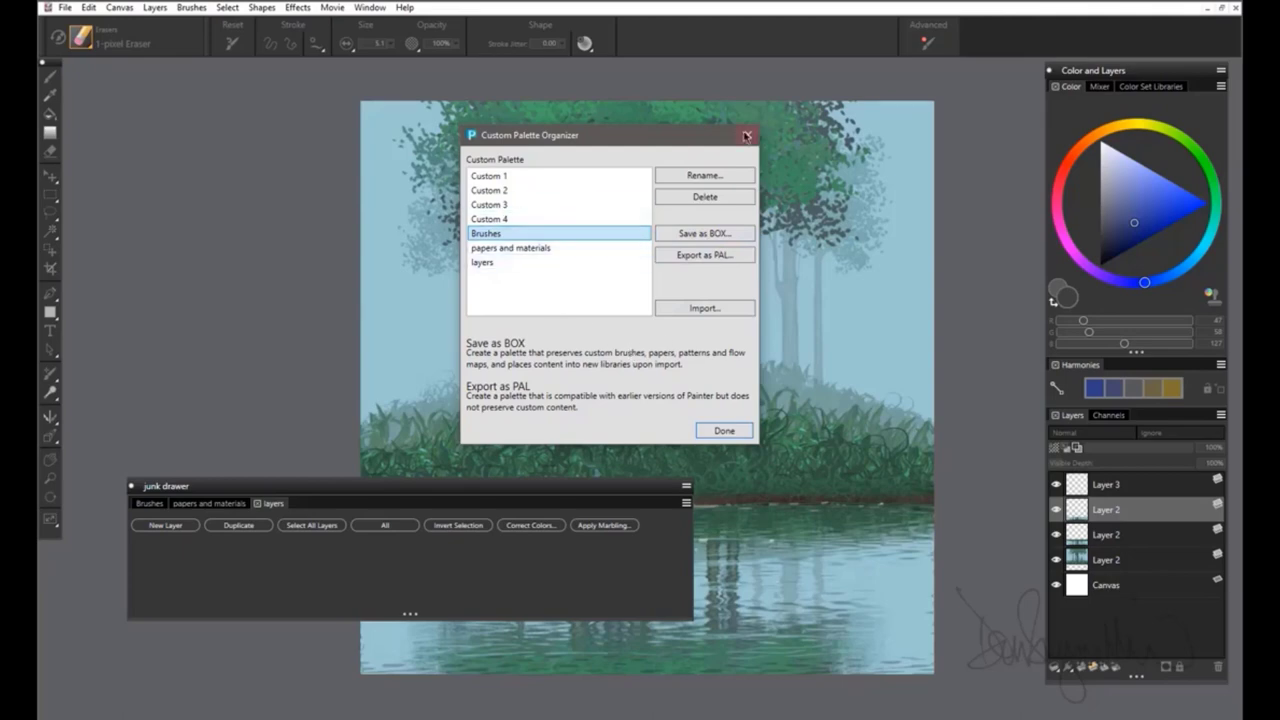
# - Close the Custom Palette Organizer and reposition the junk drawer palette near the top of the canvas
pyautogui.click(724, 431)
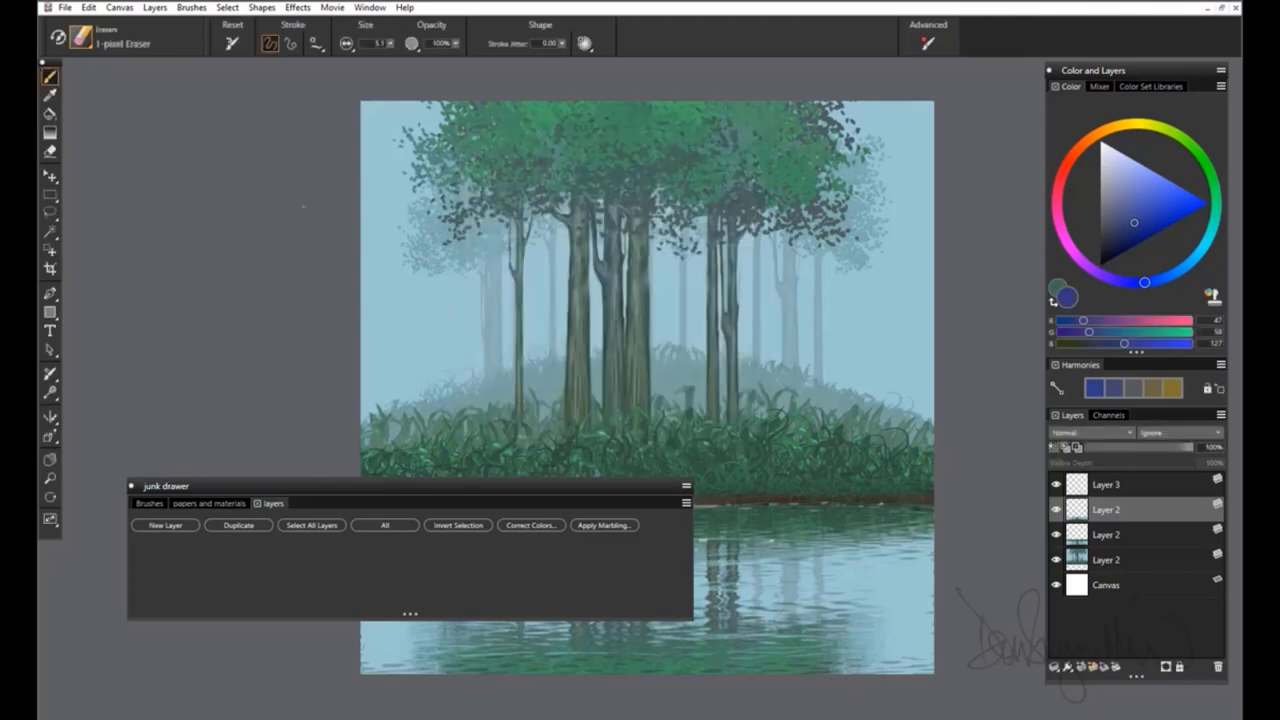
pyautogui.moveTo(377, 491); pyautogui.dragTo(483, 226)
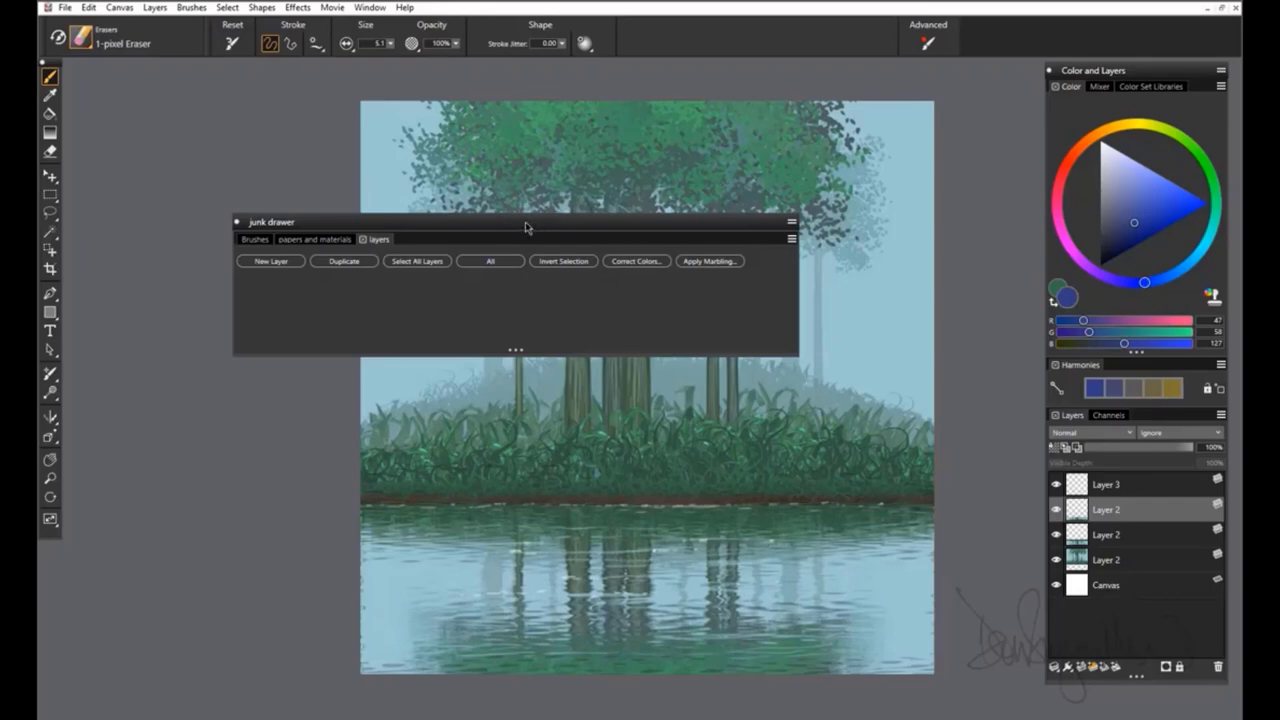
pyautogui.moveTo(526, 227); pyautogui.dragTo(566, 217)
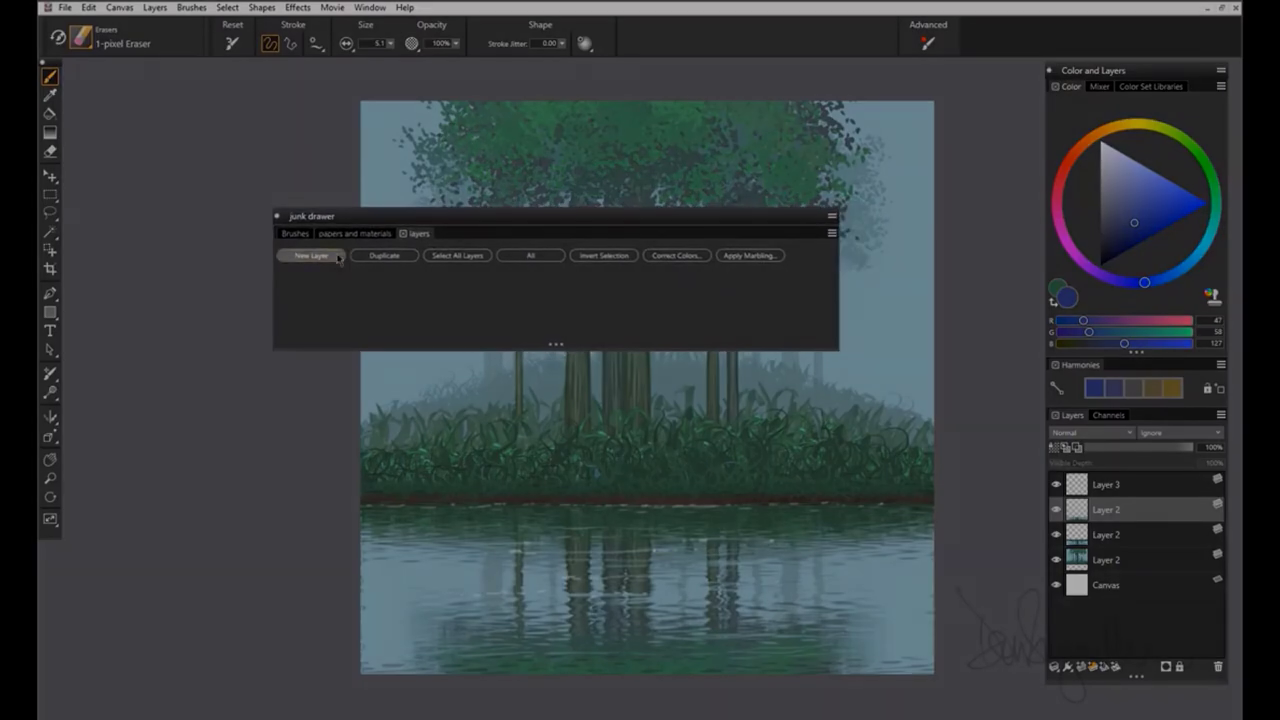